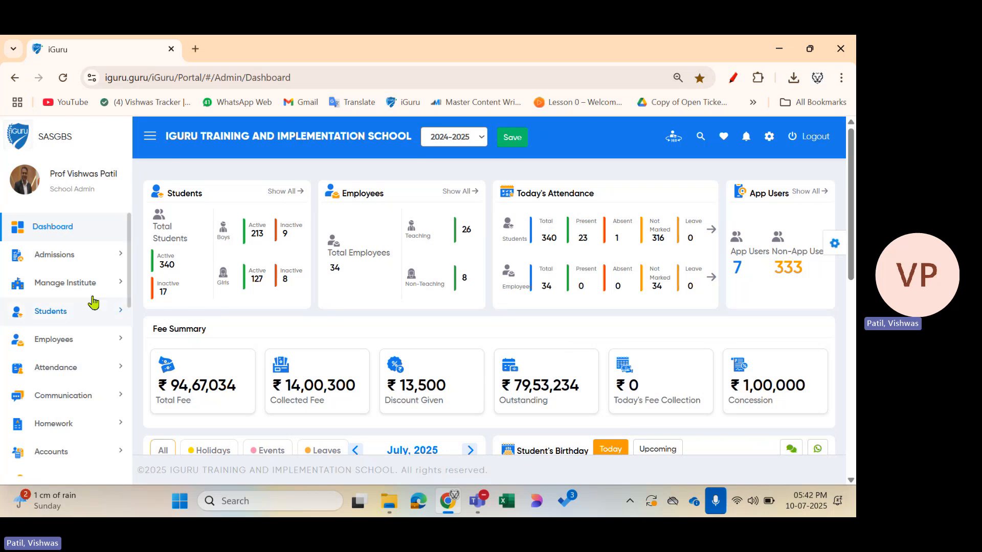
Step: Look through the Manage Institute options and open the Logos & Headers page
click(69, 286)
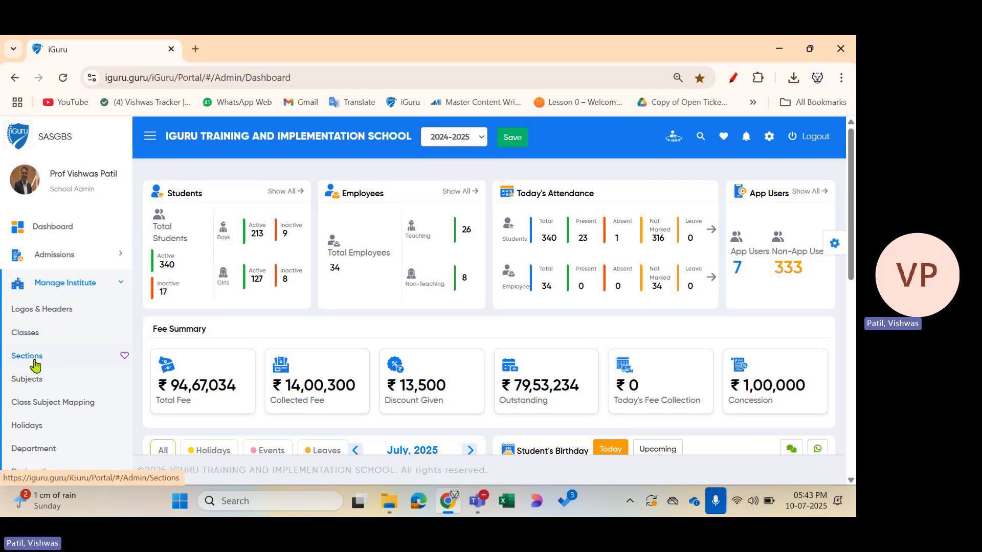
scroll(35, 365, down, 2)
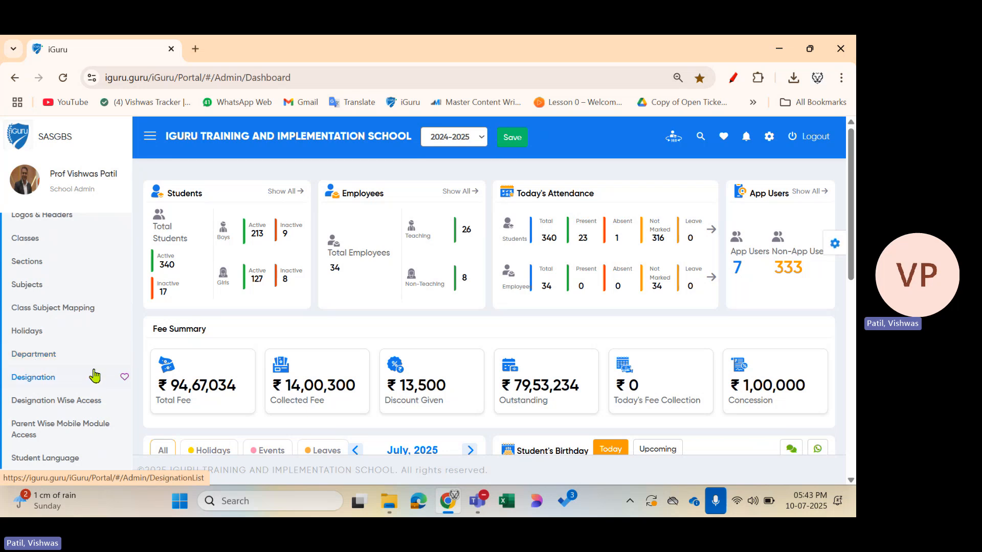
scroll(34, 369, down, 1)
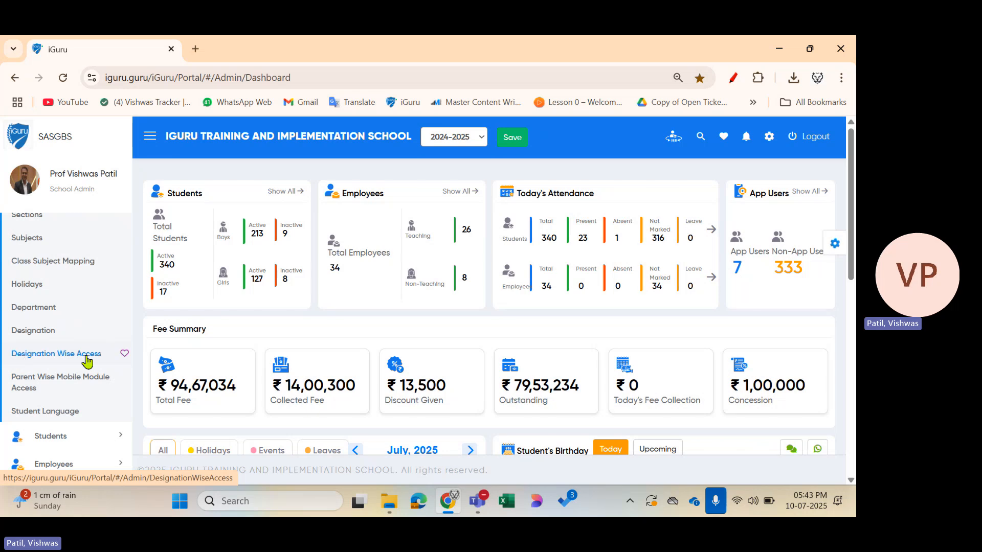
scroll(87, 361, up, 3)
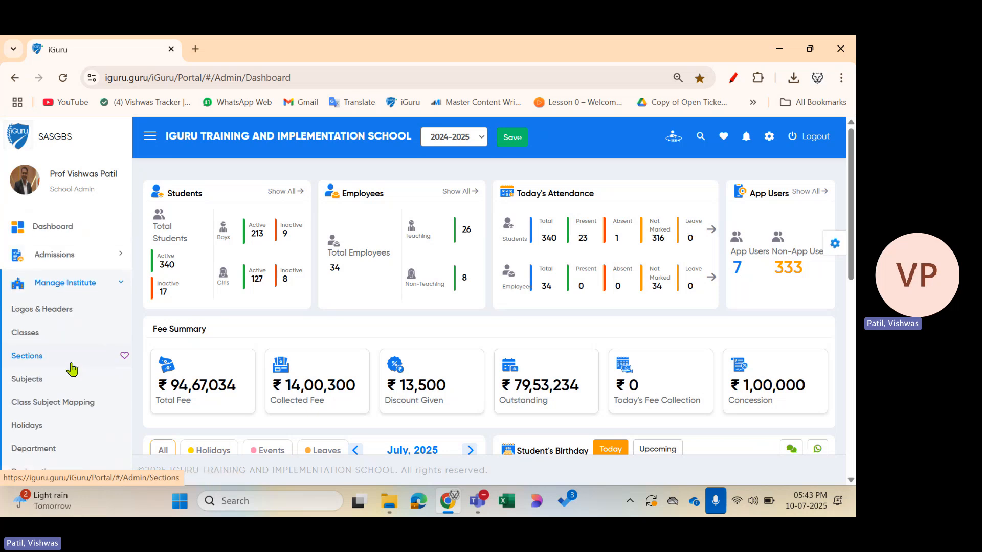
click(44, 310)
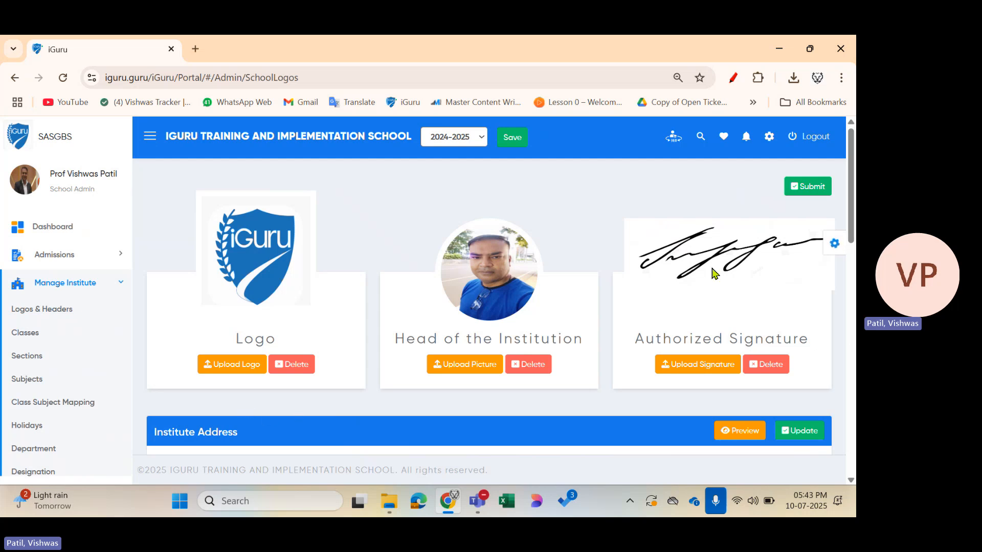
Step: Mark the Upload Logo and Delete options of the institute logo with the red annotation pen and exit the annotation tool
click(733, 77)
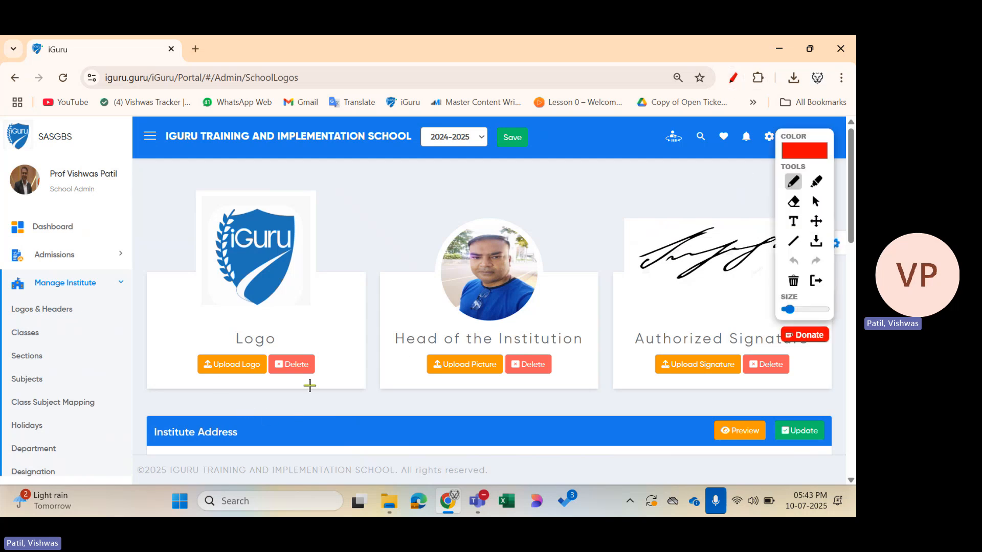
mouse_move(212, 347)
mouse_down()
mouse_move(201, 351)
mouse_move(221, 391)
mouse_move(228, 361)
mouse_move(213, 348)
mouse_up()
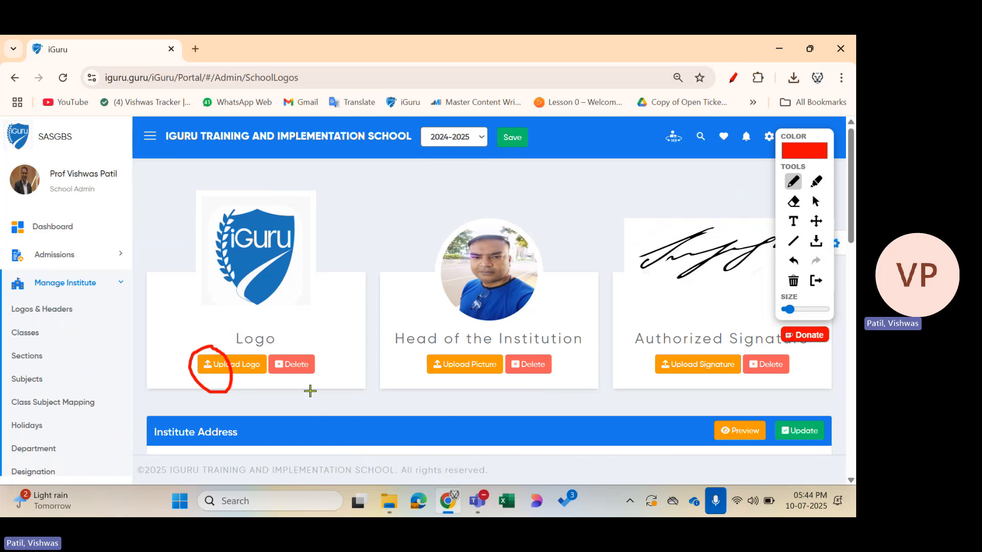
mouse_move(275, 377)
mouse_down()
mouse_move(282, 385)
mouse_move(323, 362)
mouse_up()
click(816, 289)
Step: Preview the header built from the Institute Address details and close the preview
scroll(591, 354, down, 3)
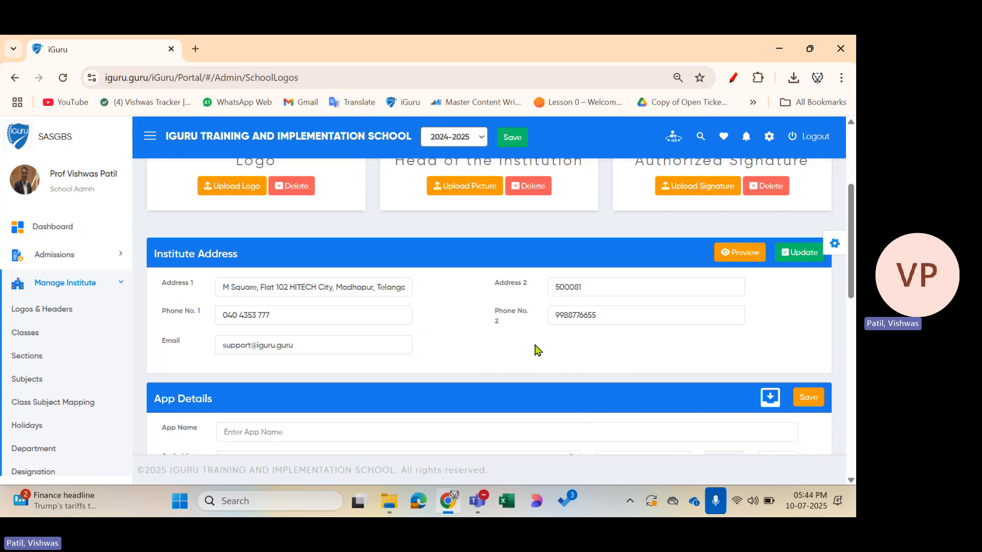
click(735, 258)
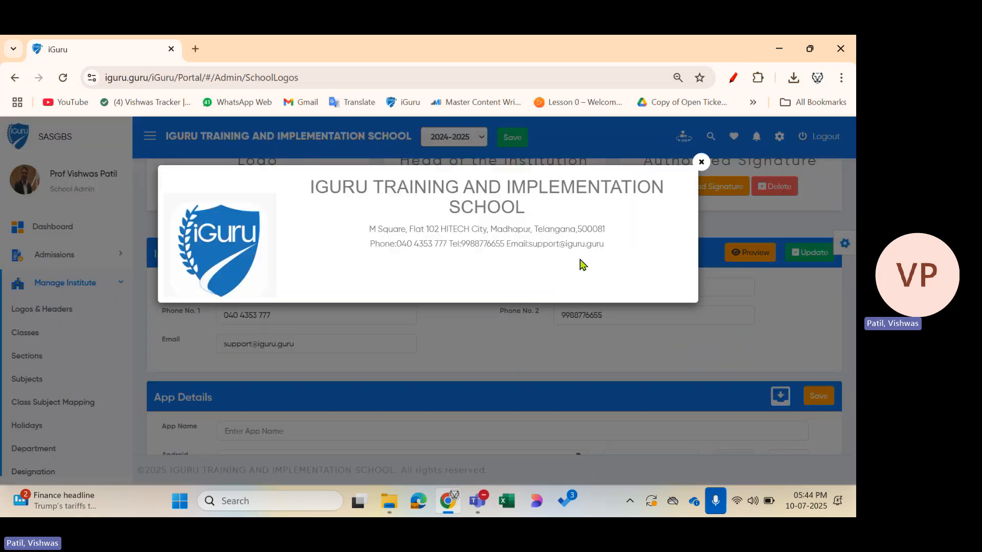
click(702, 164)
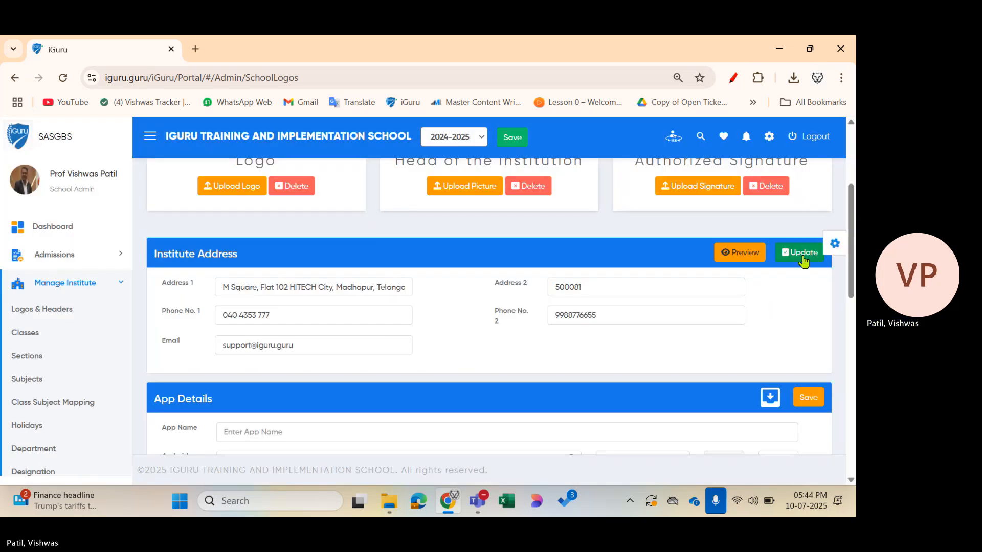
Step: Examine the App Details fields for the app name, Android and iOS links, last updated date and latest version
scroll(803, 261, down, 2)
scroll(449, 272, down, 2)
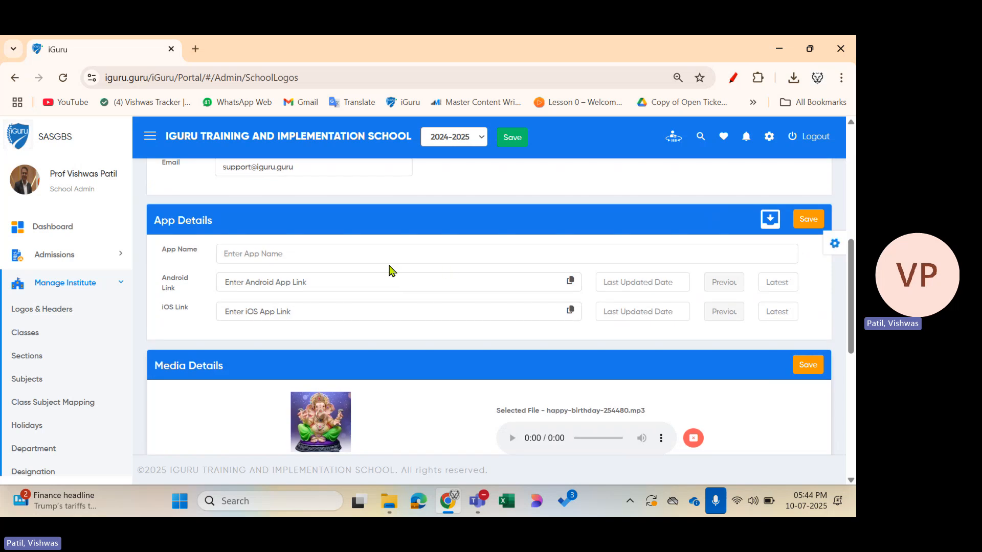
click(321, 255)
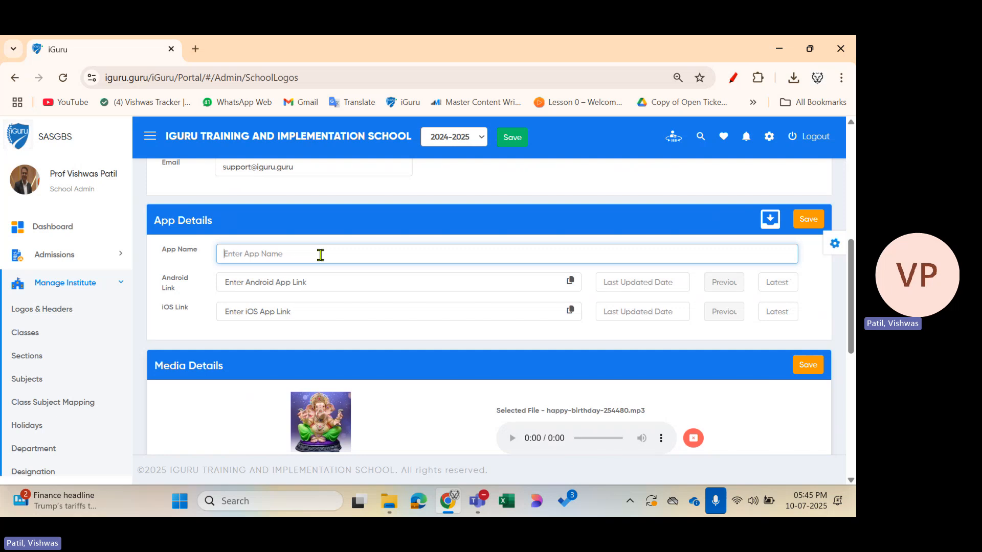
click(317, 281)
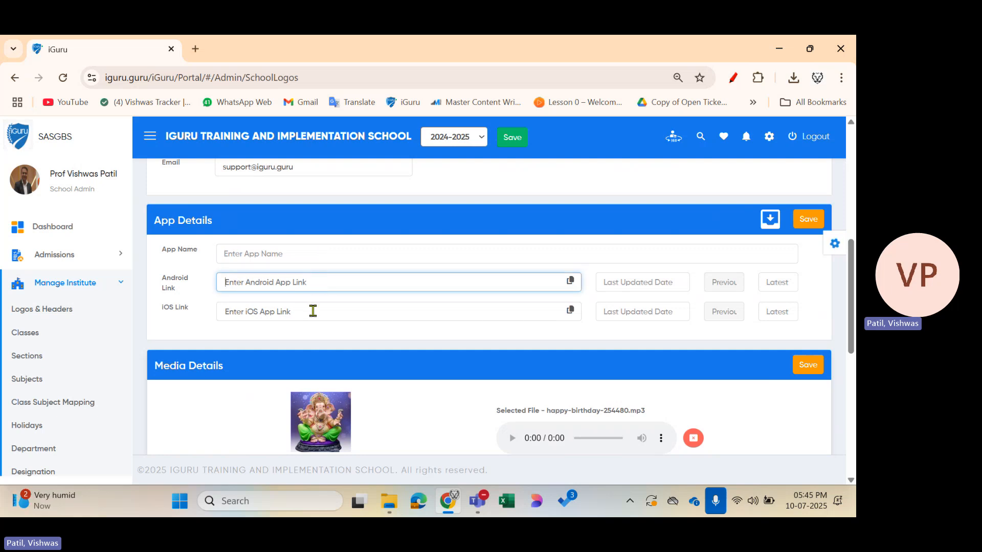
click(311, 310)
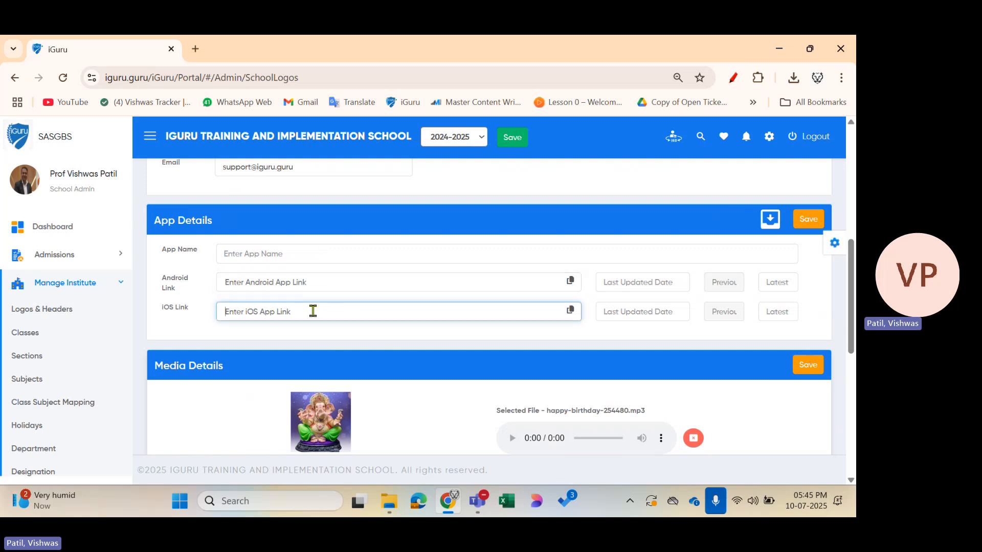
click(639, 283)
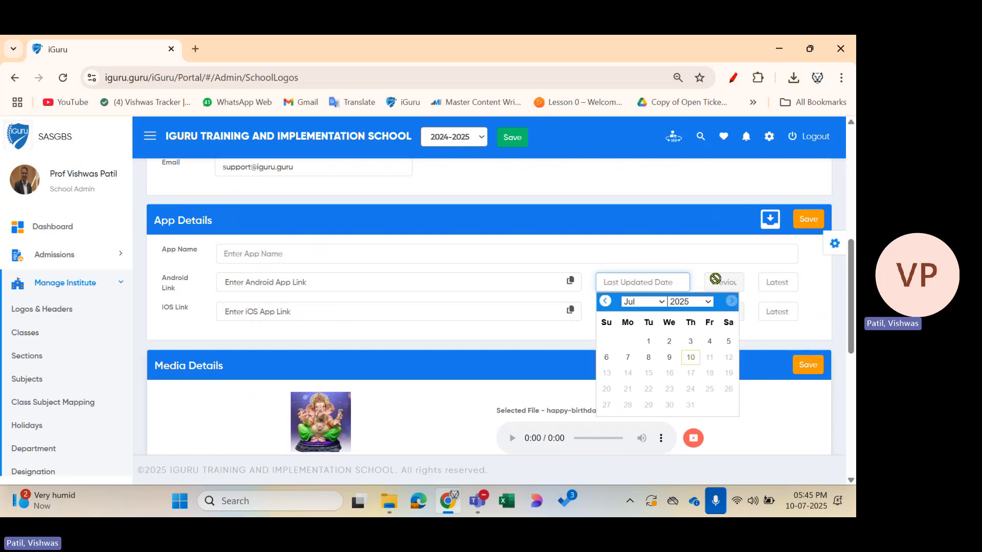
click(779, 282)
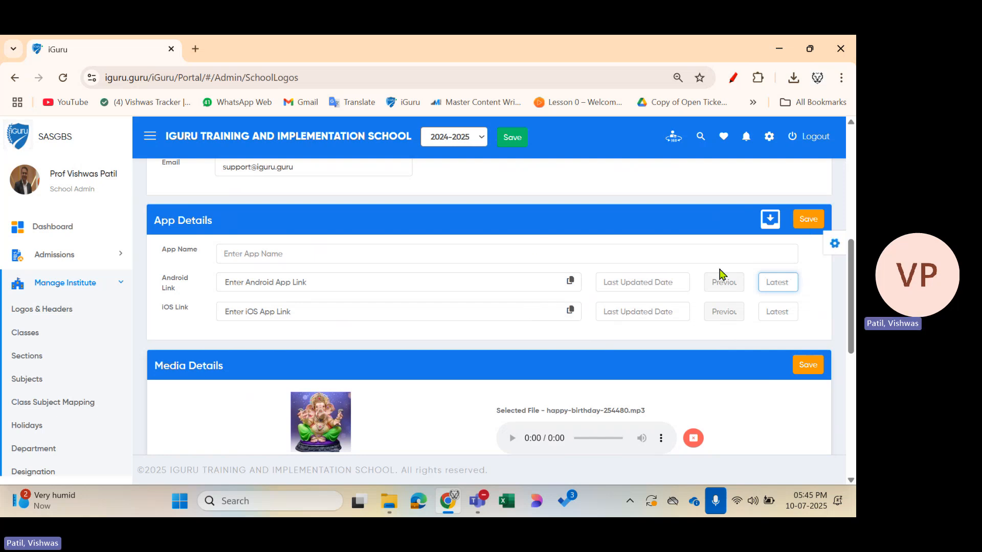
Step: Circle the App Details download icon with the red annotation pen, move the palette clear of it and exit annotation
click(735, 79)
mouse_move(769, 197)
mouse_down()
mouse_move(738, 219)
mouse_move(771, 199)
mouse_up()
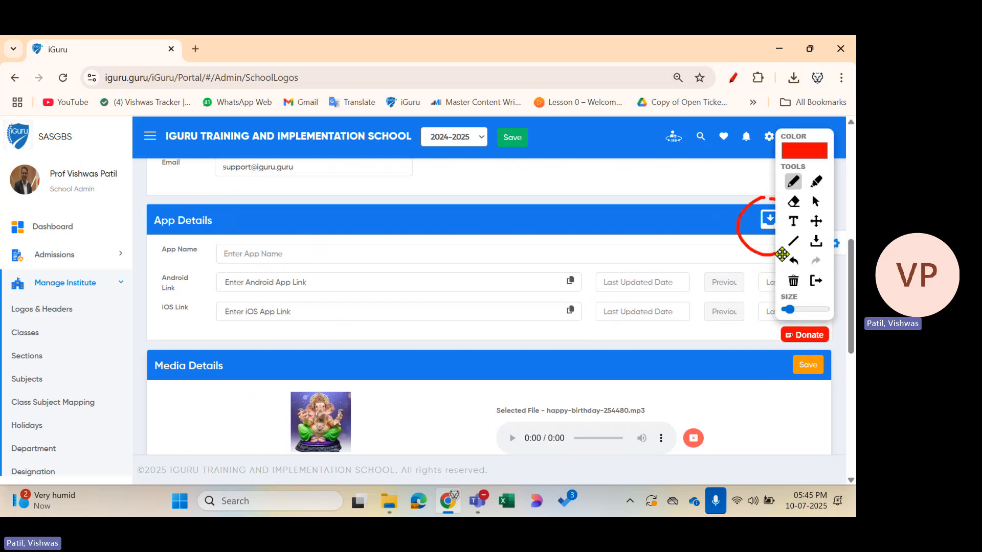
drag(782, 254, 443, 274)
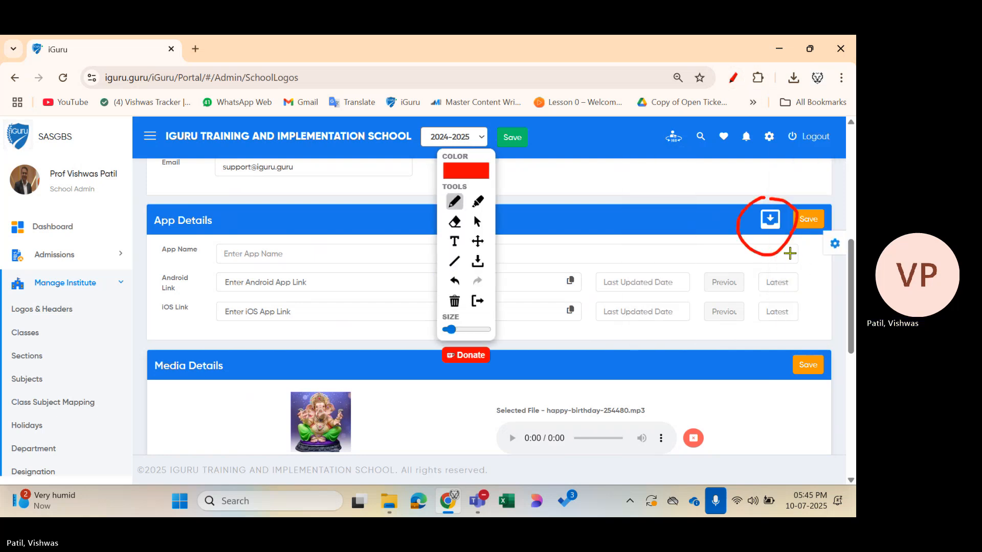
click(478, 301)
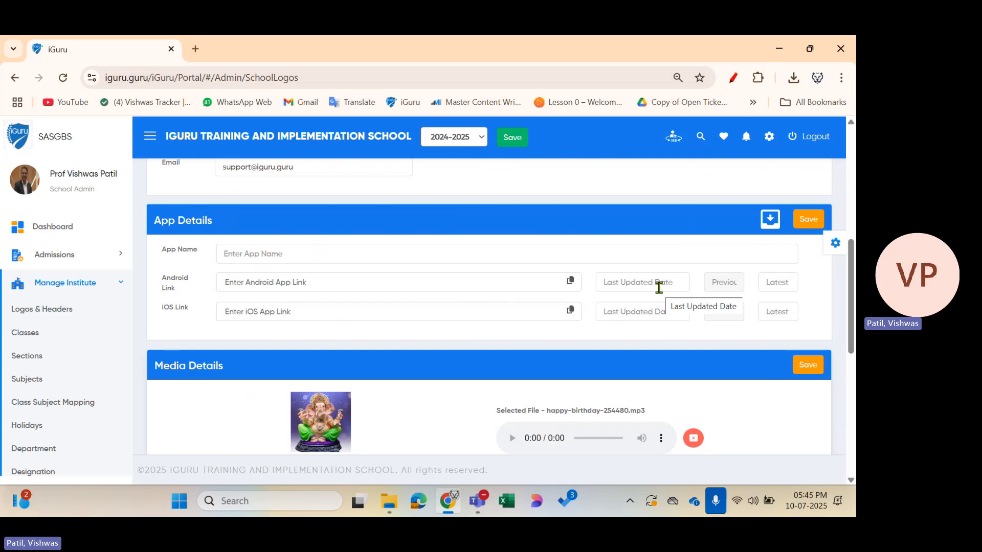
Step: Review the Media Details and Custom Logo sections of the Logos & Headers page and return to its beginning
scroll(450, 368, down, 2)
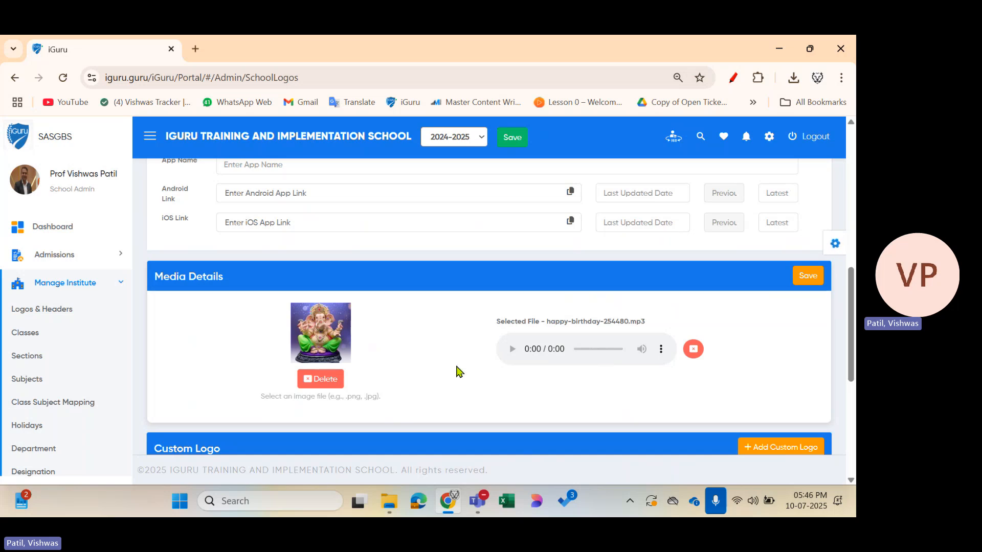
scroll(458, 371, down, 2)
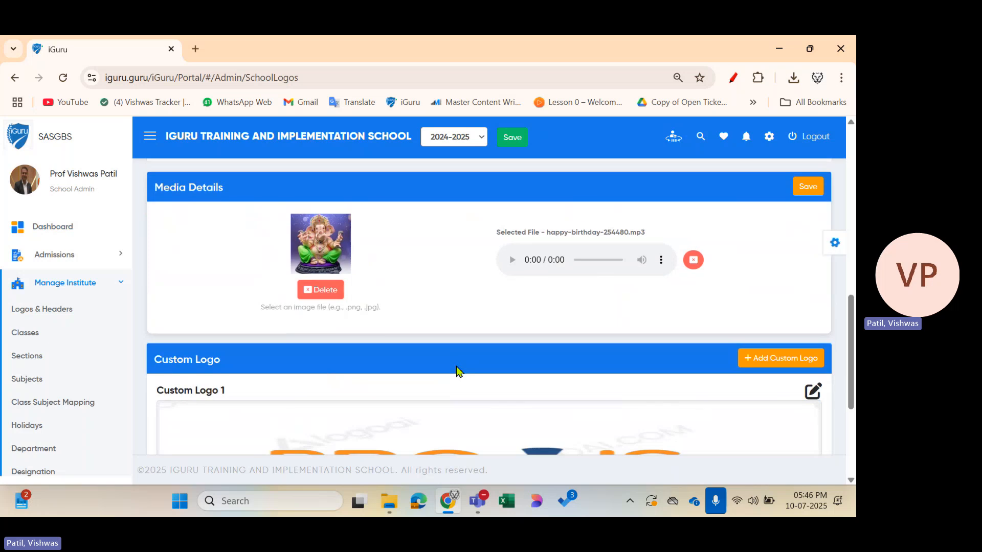
scroll(457, 371, down, 2)
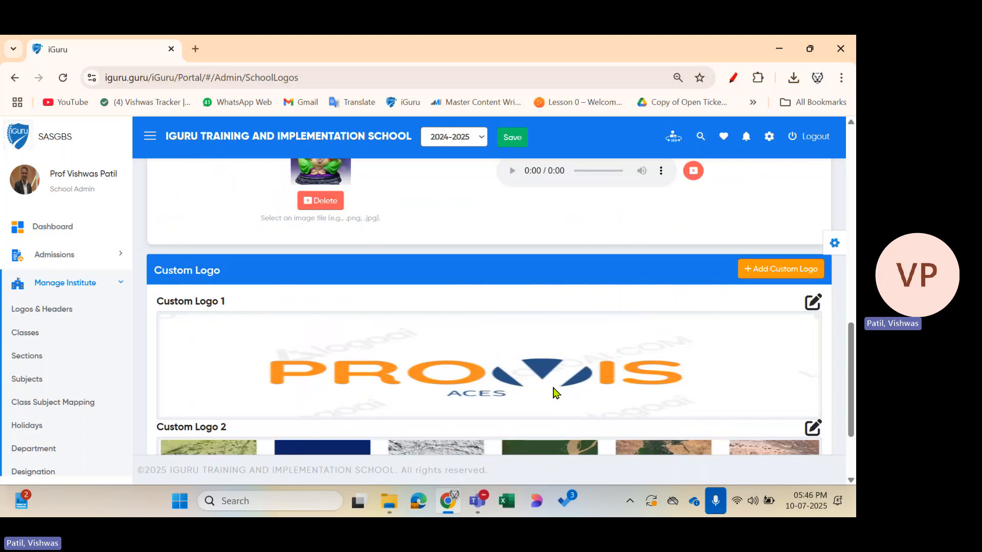
scroll(556, 392, down, 1)
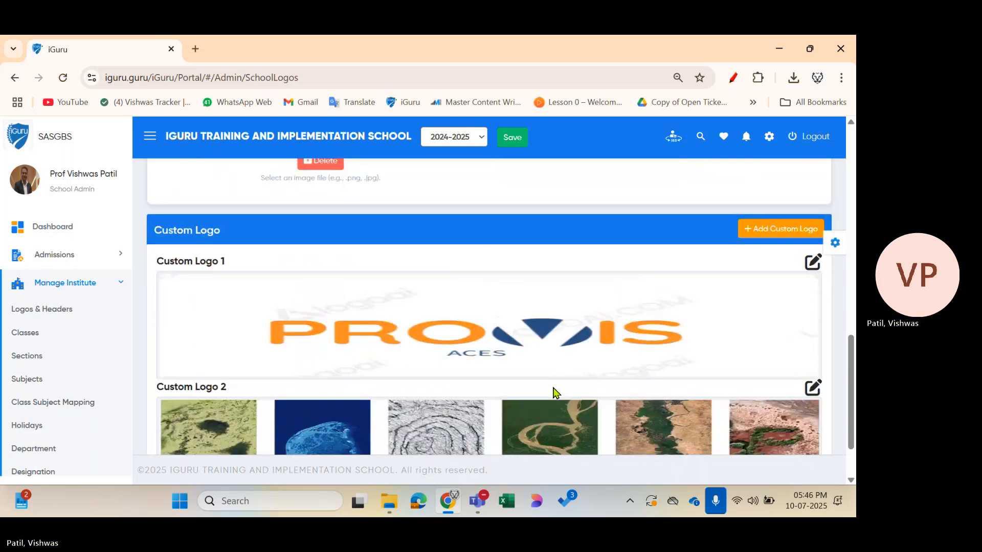
scroll(556, 393, down, 2)
scroll(555, 393, up, 1)
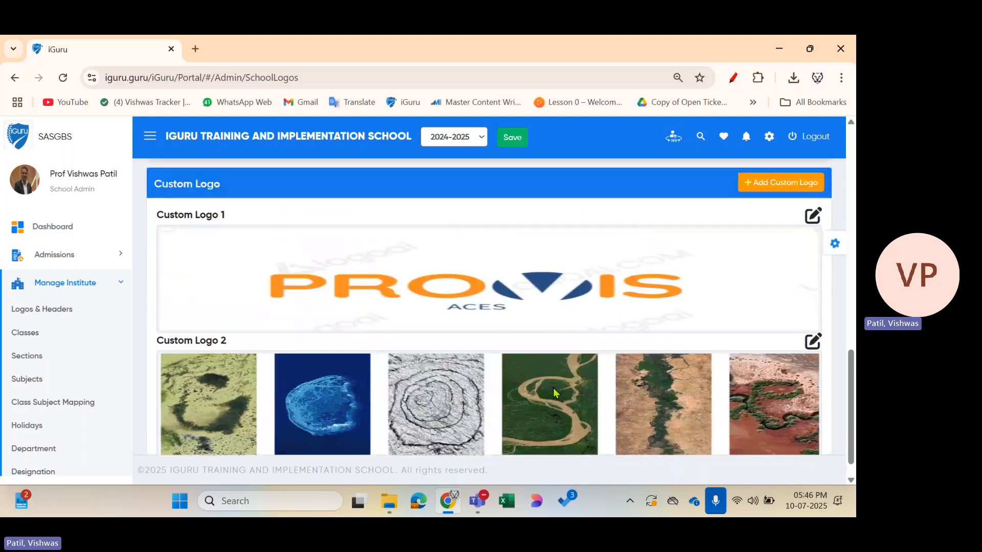
scroll(553, 388, up, 5)
scroll(554, 392, up, 5)
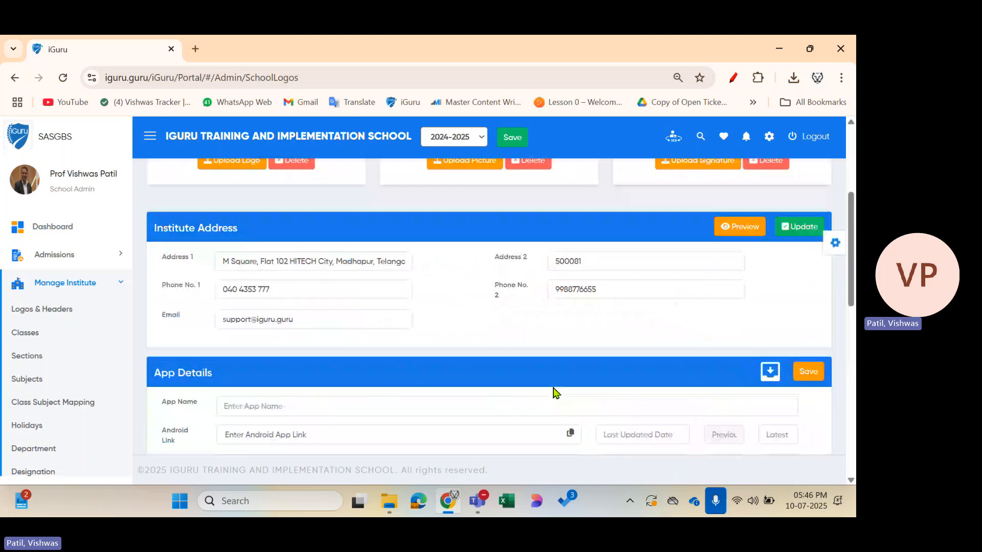
scroll(556, 392, up, 5)
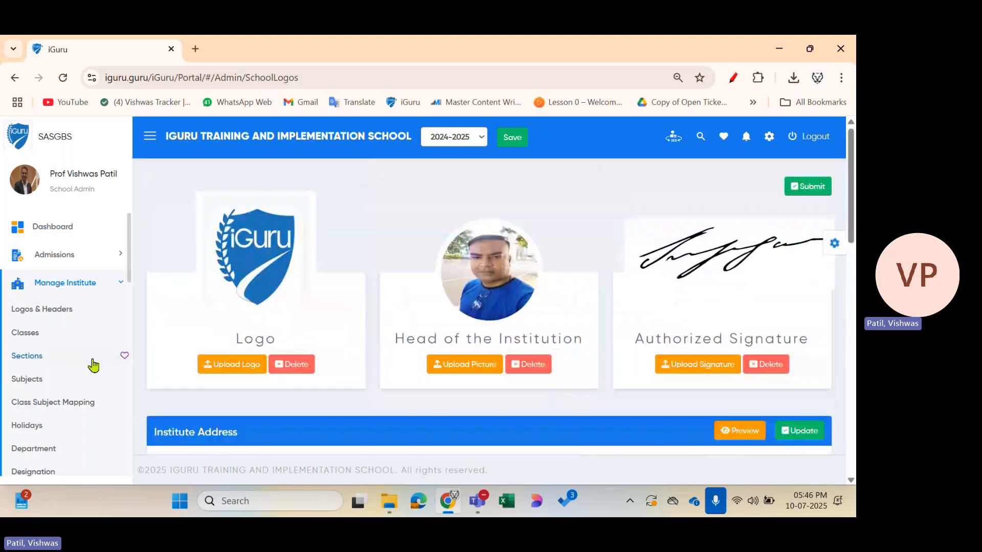
Step: Open the Classes page and start adding new classes with the number of classes set to 2
click(28, 335)
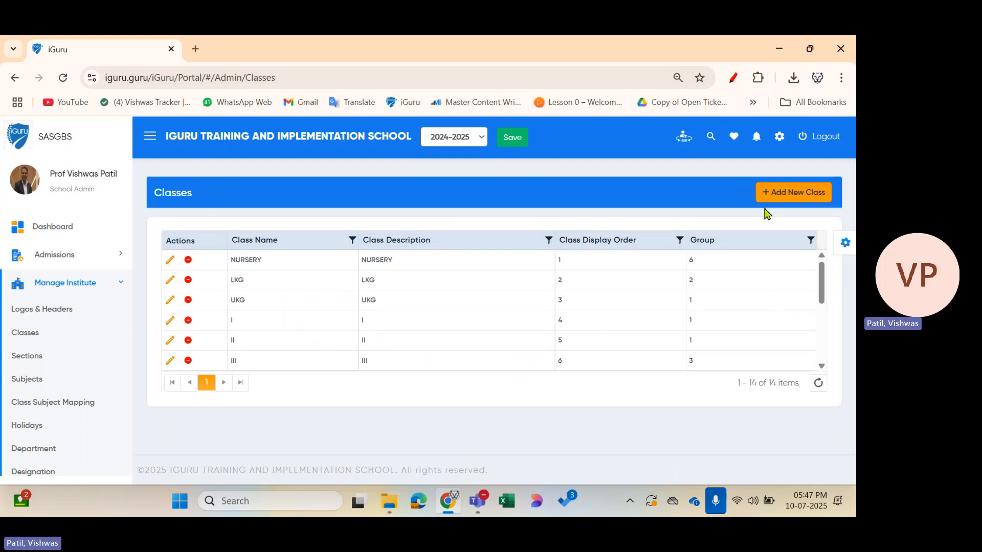
click(794, 194)
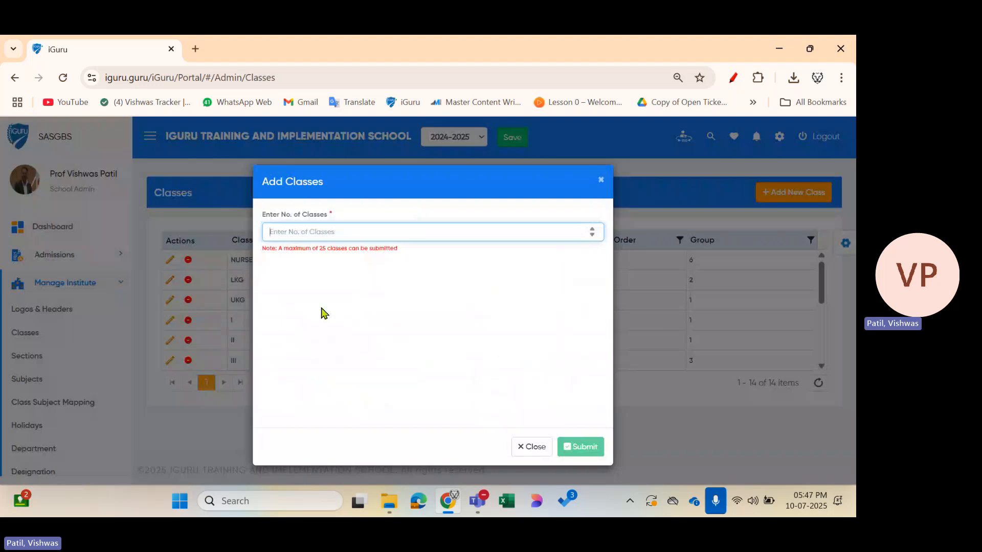
text(2)
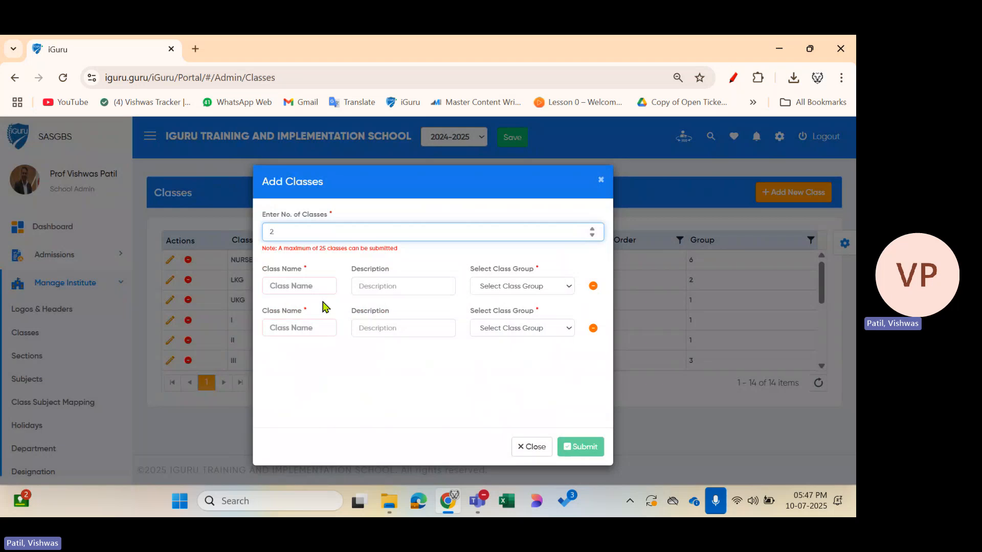
Step: Name the two new classes XIII and XIV and give them the matching descriptions XIII and XIV
click(291, 291)
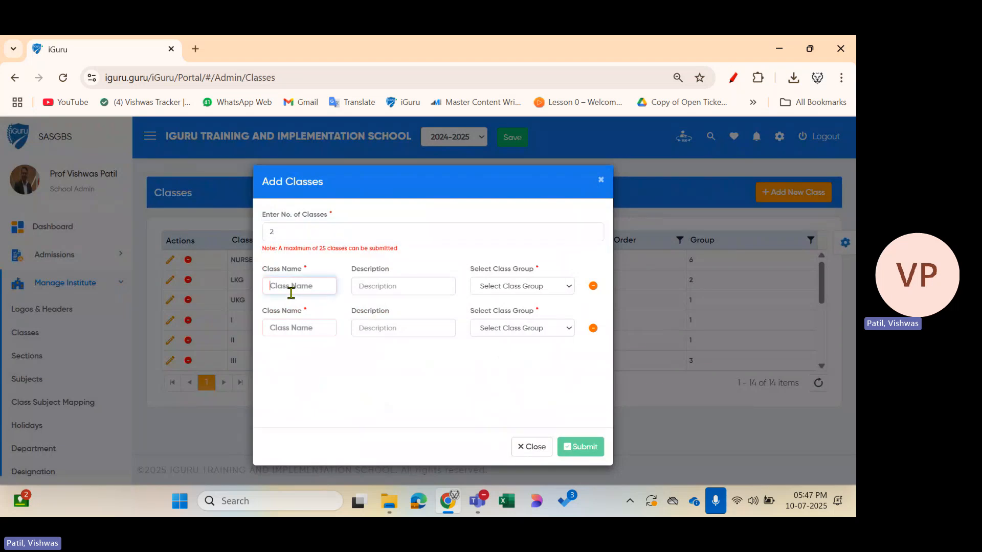
text(XIII)
click(289, 327)
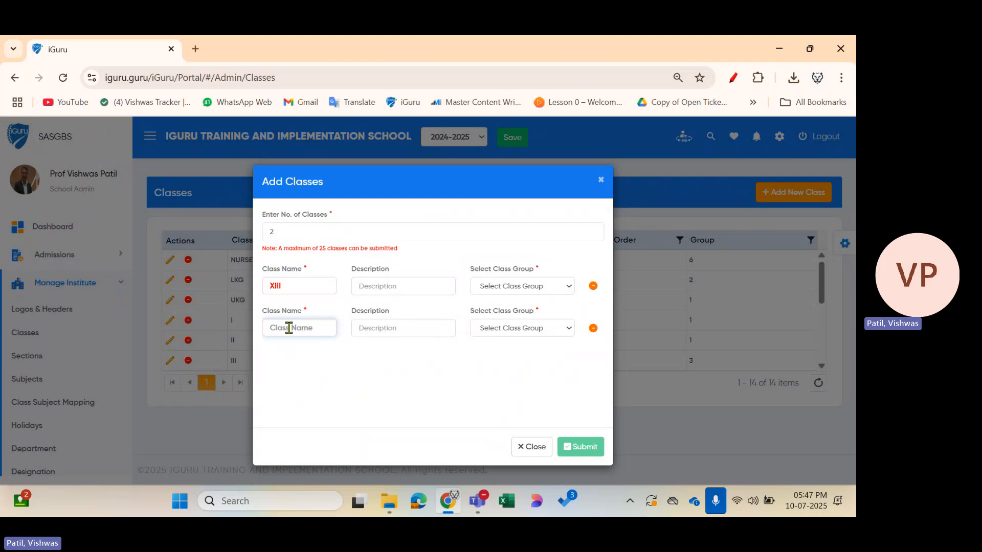
text(XIV)
click(378, 289)
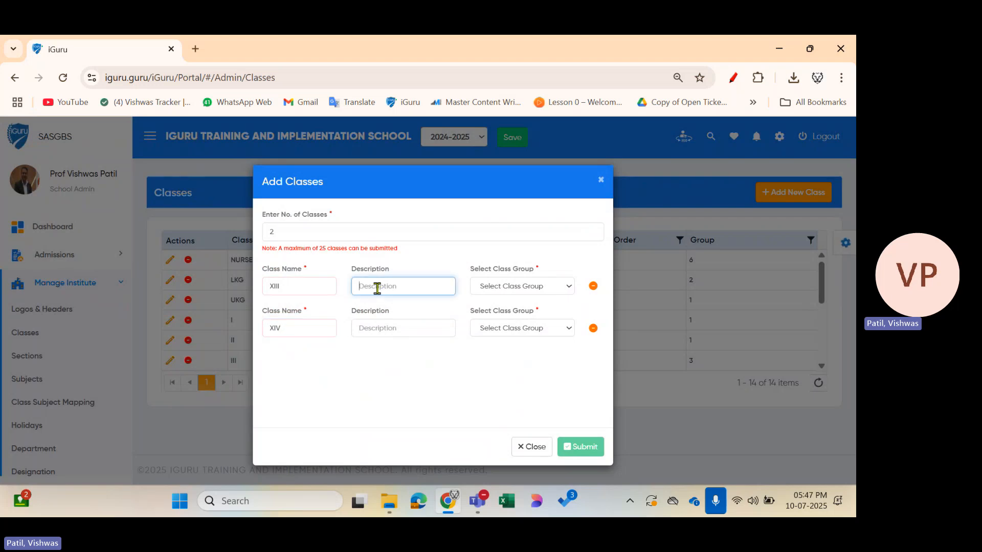
text(XIII)
click(363, 329)
text(XIV)
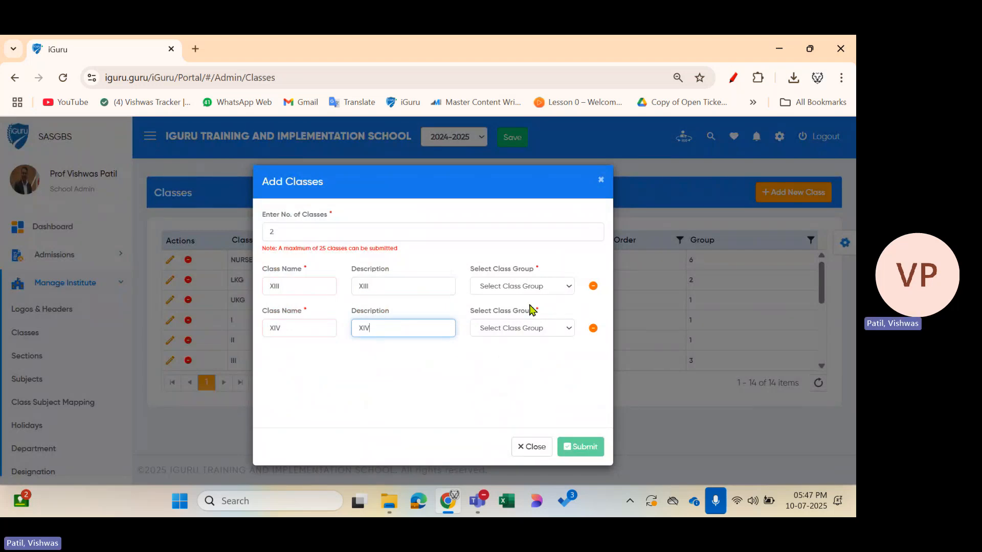
Step: Assign class group 4 to both new classes XIII and XIV, and close the Add Classes form without submitting
click(526, 286)
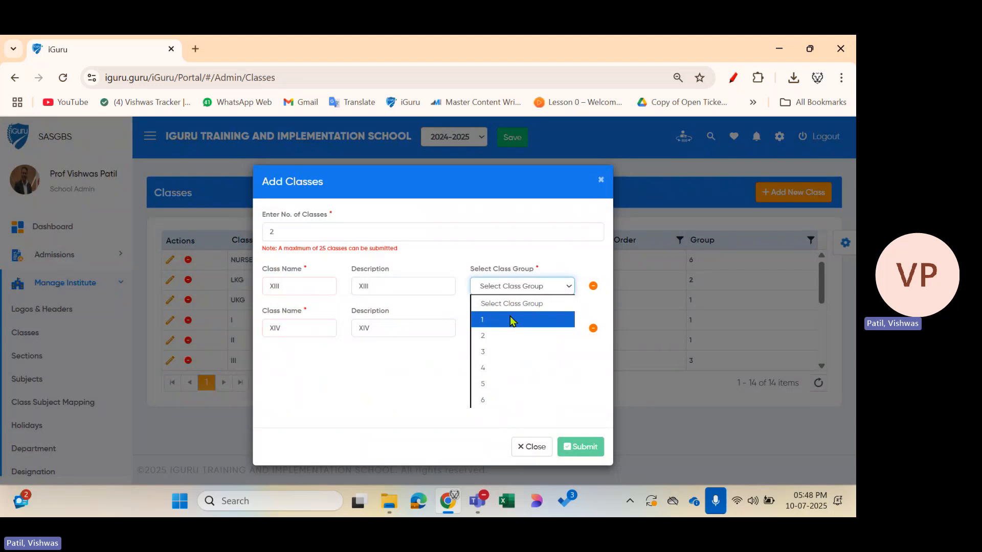
click(510, 319)
click(498, 287)
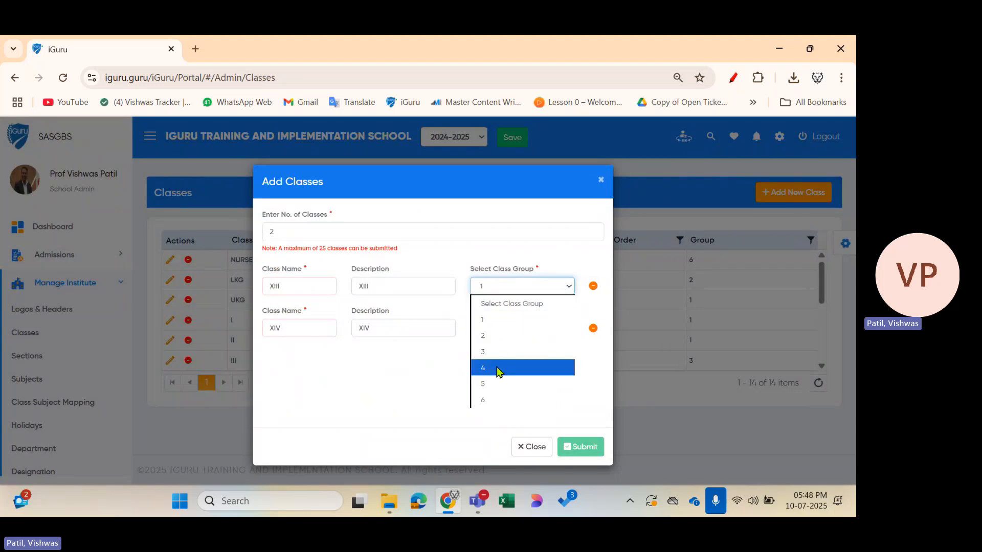
click(498, 368)
click(499, 329)
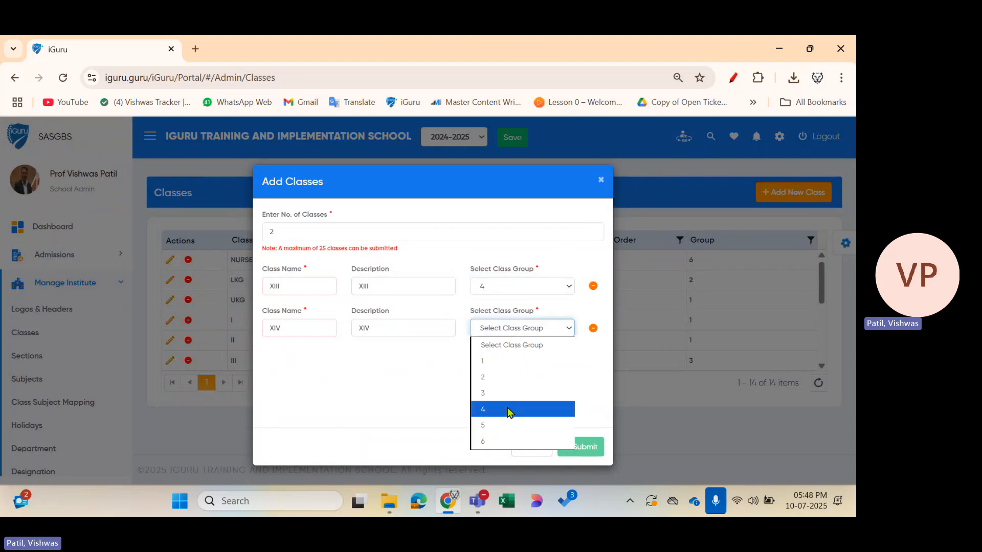
click(509, 411)
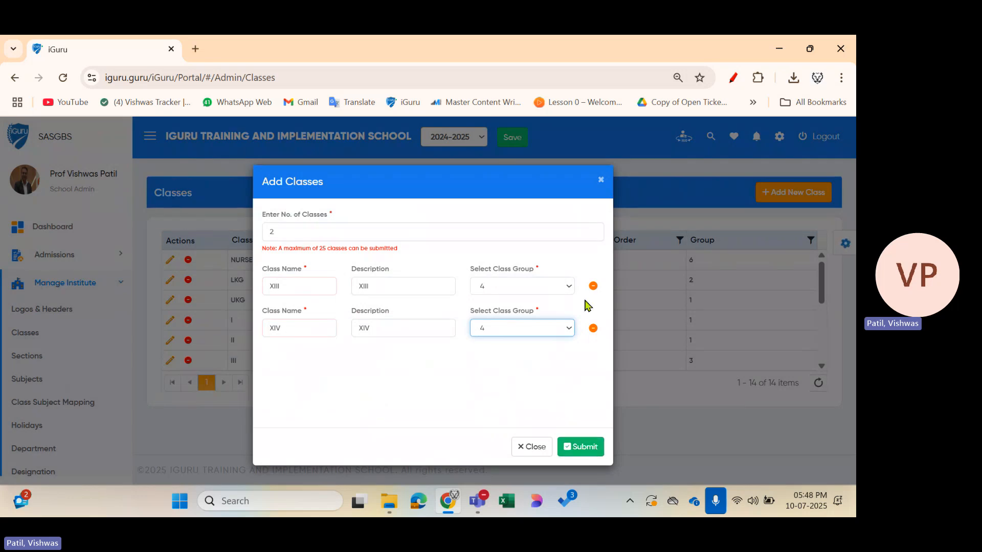
click(601, 186)
Step: Circle the edit and delete icons of class VI with the red annotation pen, and exit annotation
scroll(487, 302, down, 3)
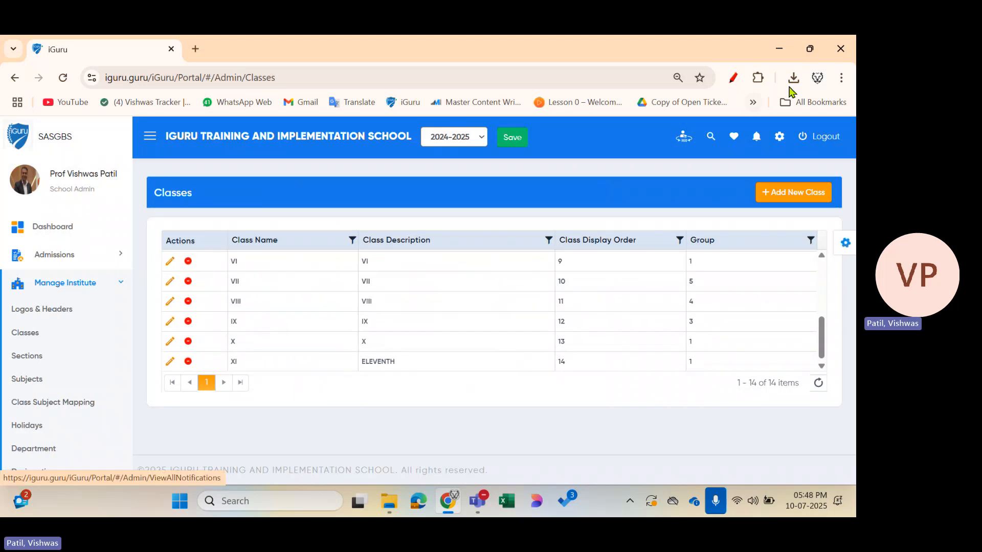
click(733, 77)
drag(169, 252, 188, 262)
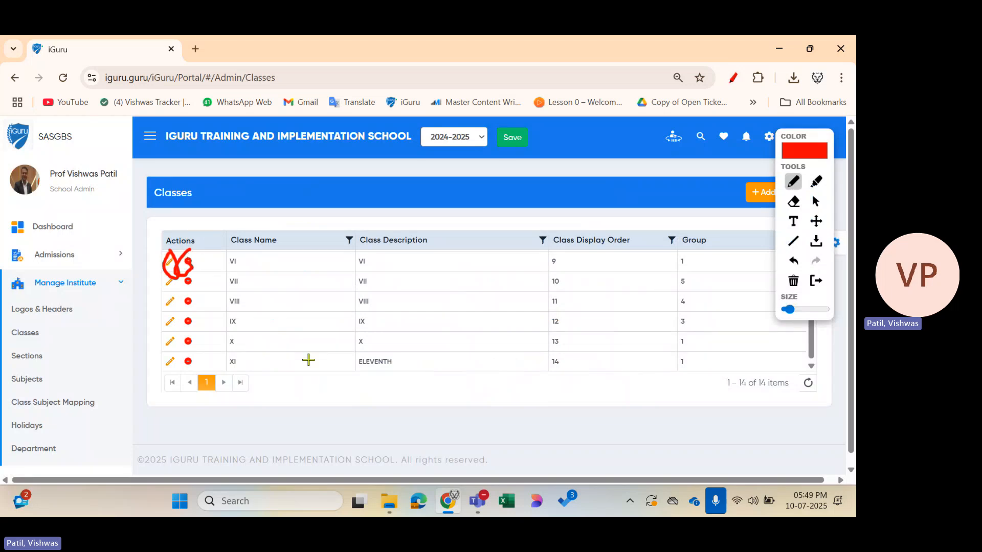
click(816, 280)
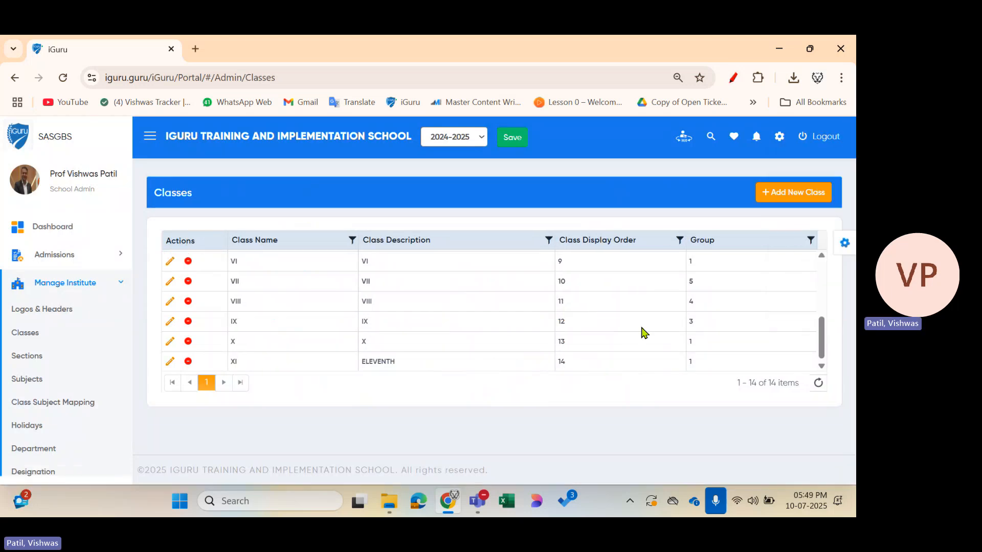
Step: Change the description of class XI to "ELEVENTH Class" and save the row
click(169, 363)
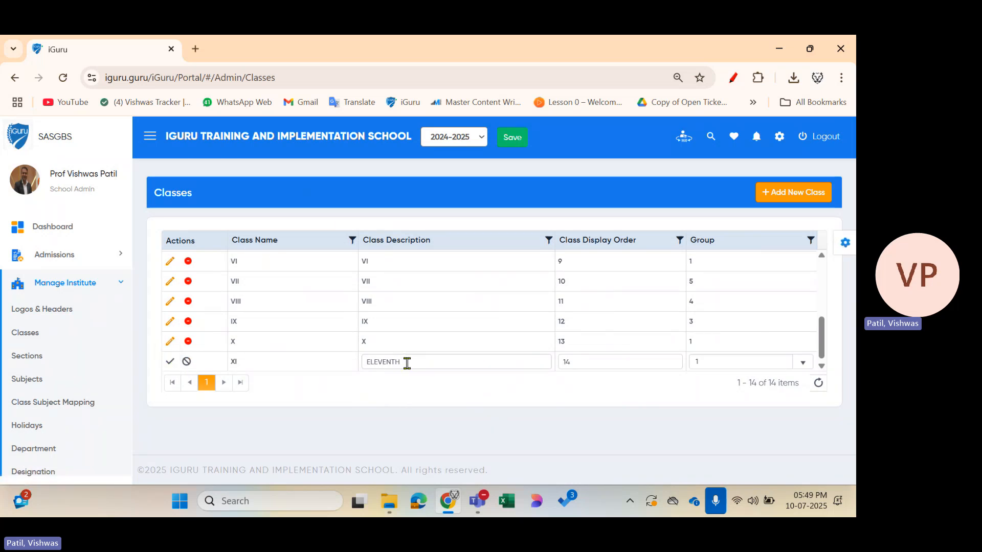
click(432, 364)
text(Class)
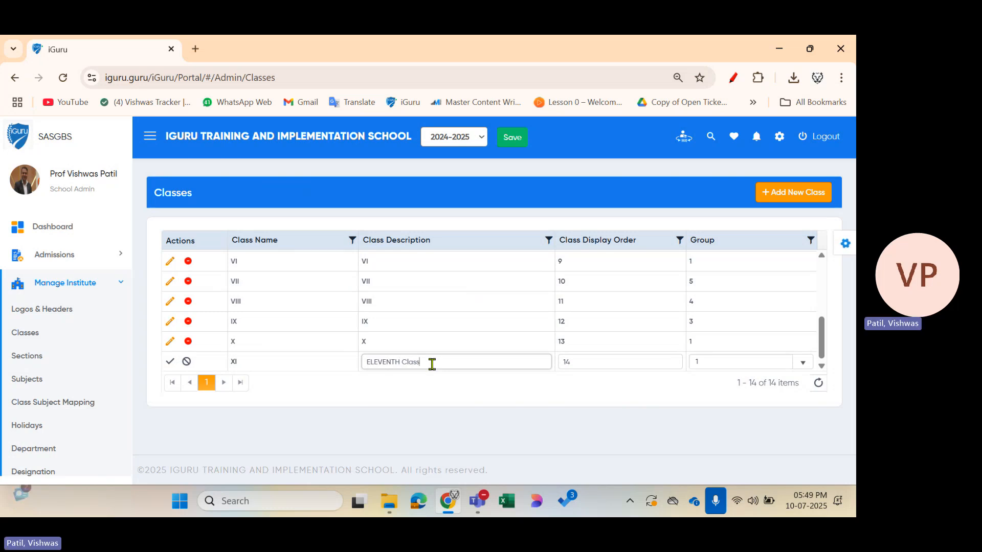
click(171, 362)
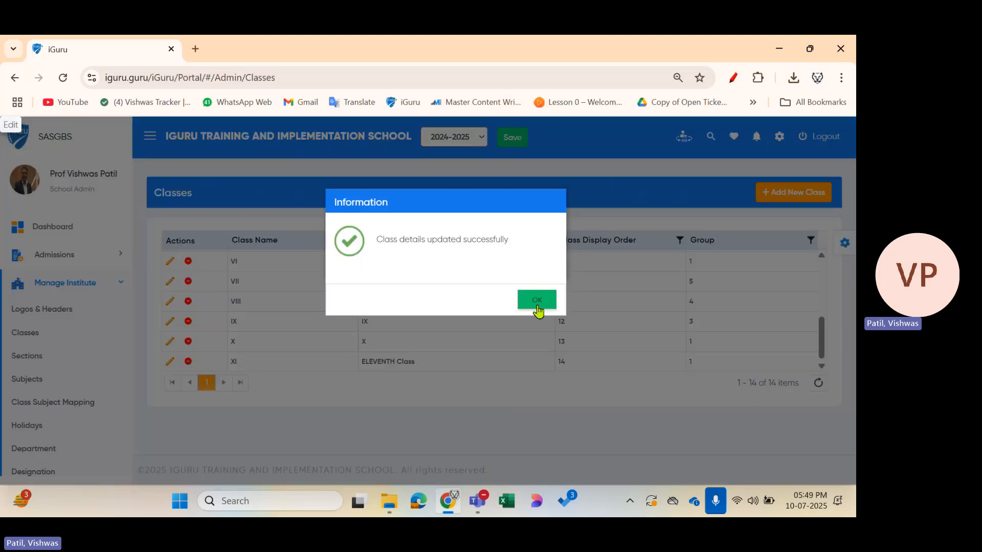
click(537, 301)
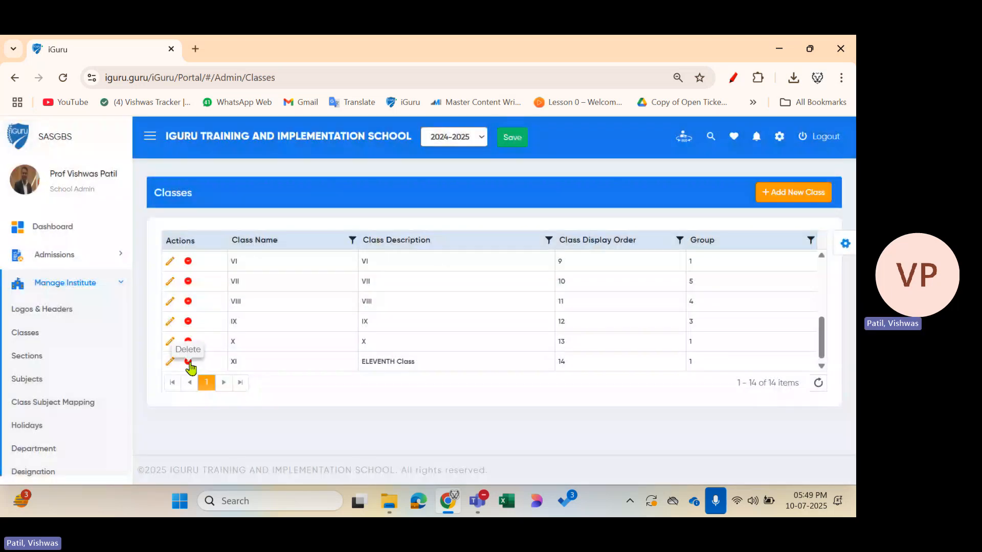
Step: Request the deletion of class XI and decline the confirmation
click(188, 362)
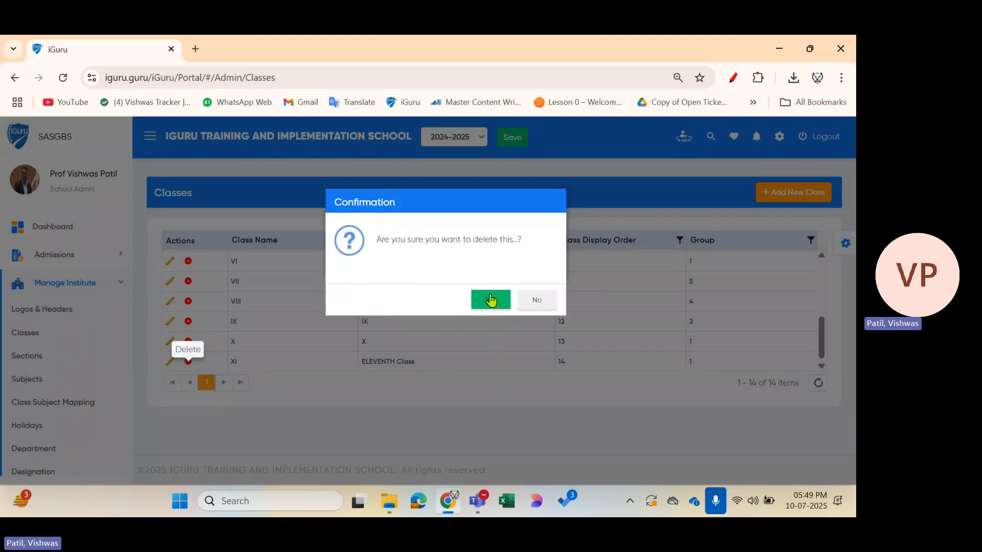
click(538, 305)
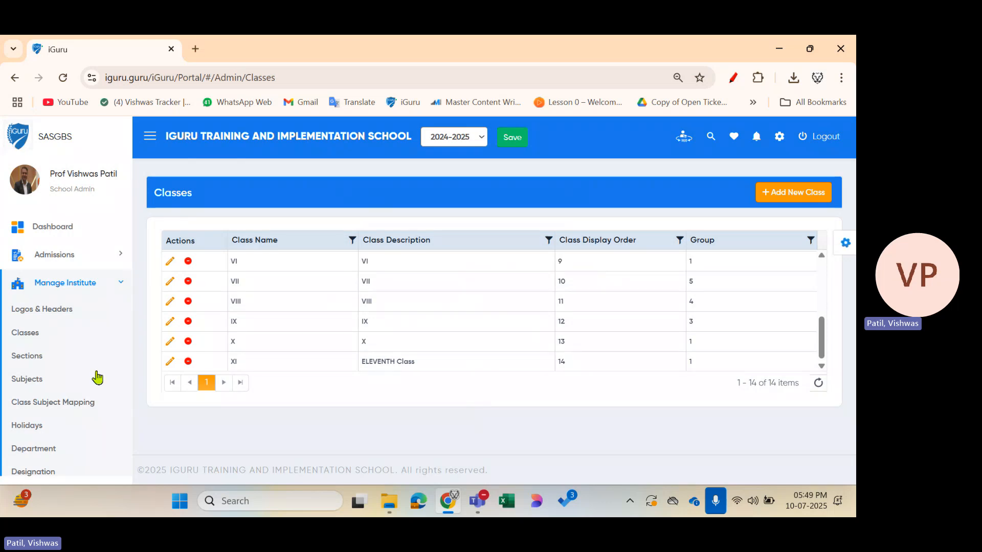
Step: Open the Sections page and start adding sections for class VIII with the number of sections set to 2
click(20, 362)
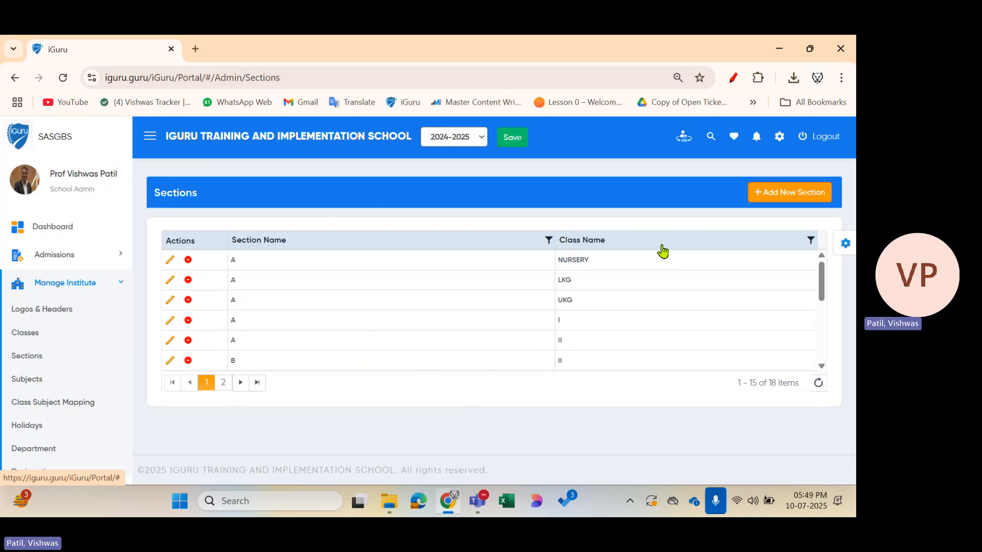
click(777, 204)
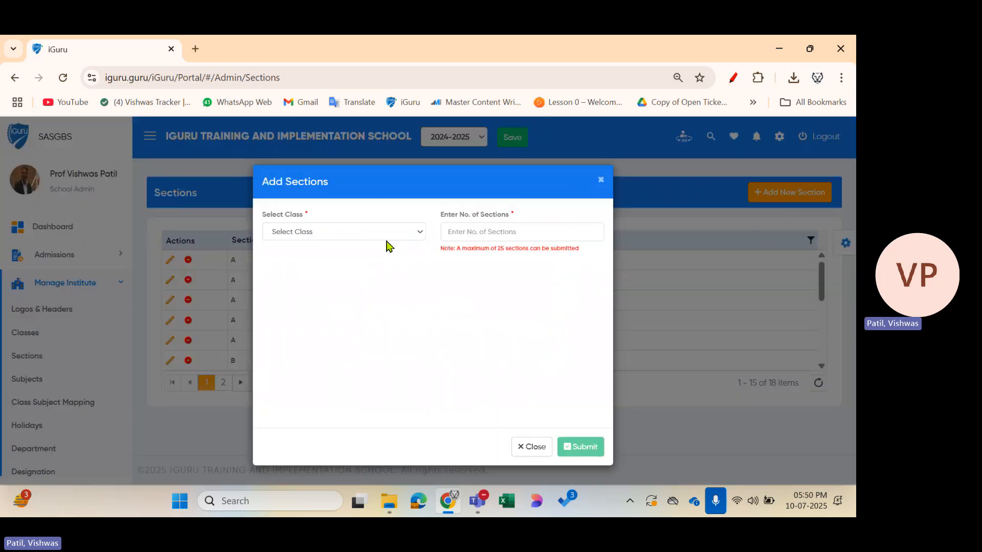
click(314, 232)
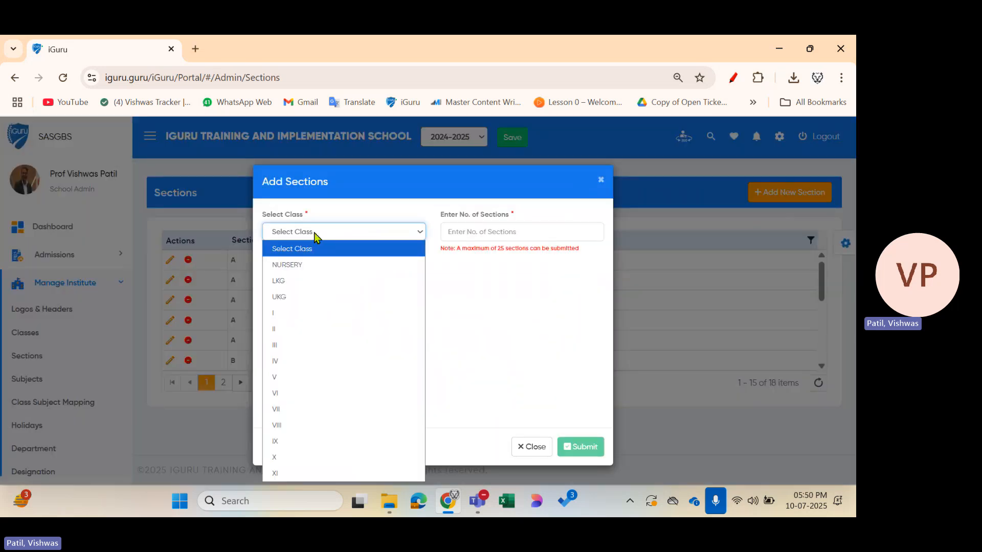
click(342, 433)
click(462, 233)
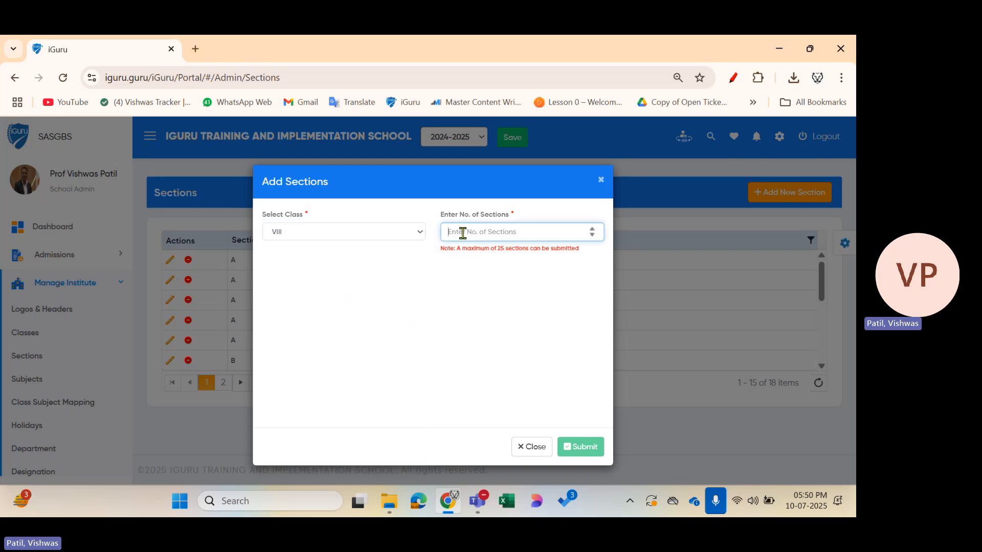
text(2)
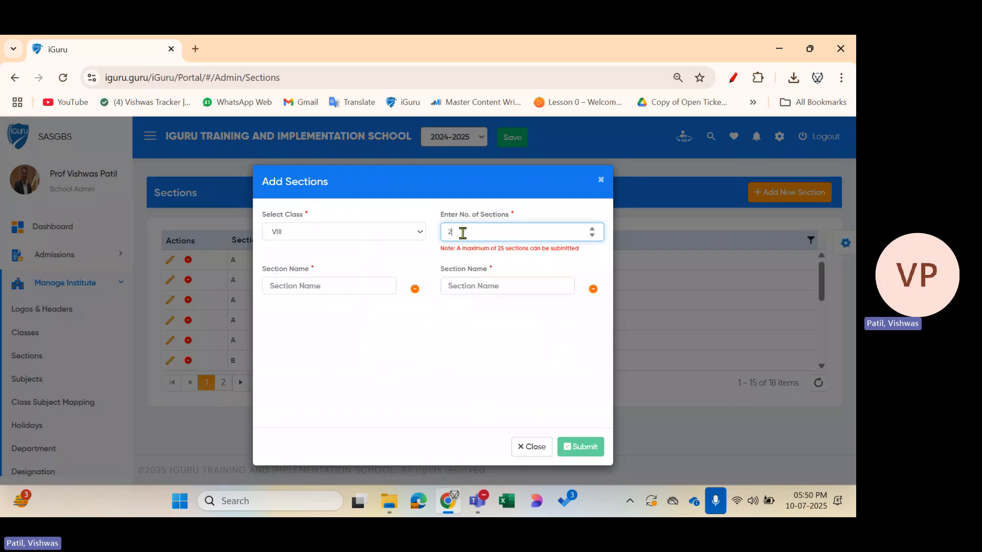
Step: Name the two new class VIII sections B and C
click(321, 284)
text(B)
key(Tab)
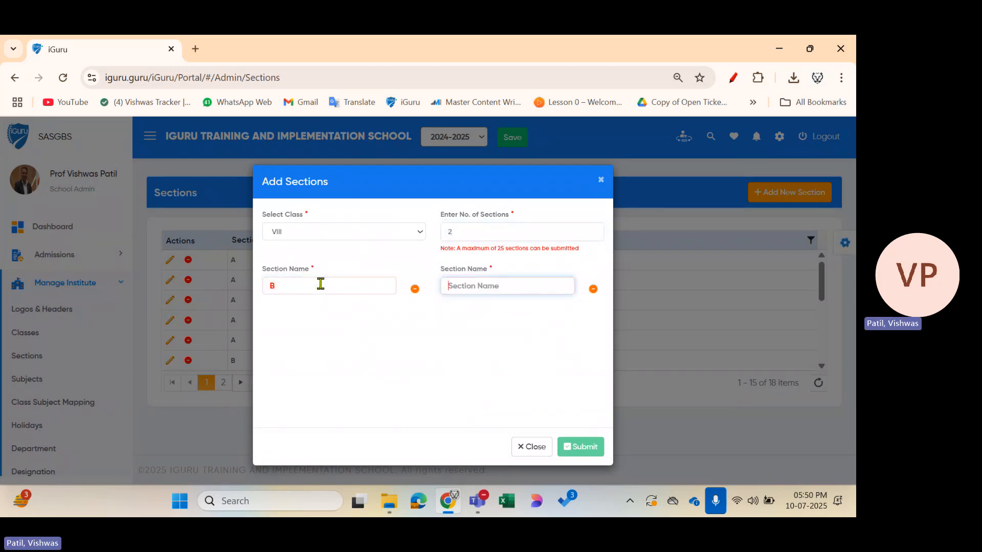
text(C)
Step: Replace the two section names with Red and Green, and leave the Add Sections form
click(287, 289)
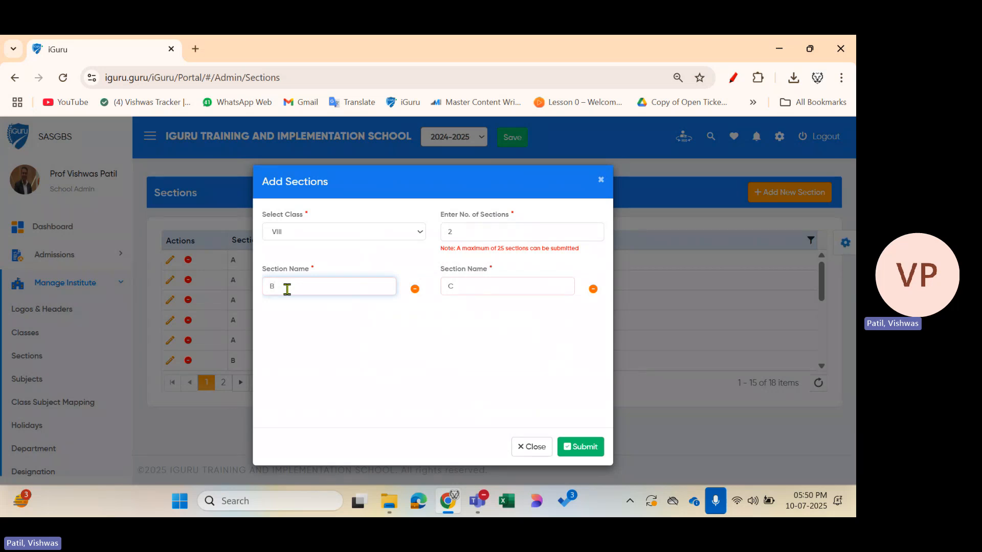
drag(287, 290, 242, 296)
text(Red)
key(Tab)
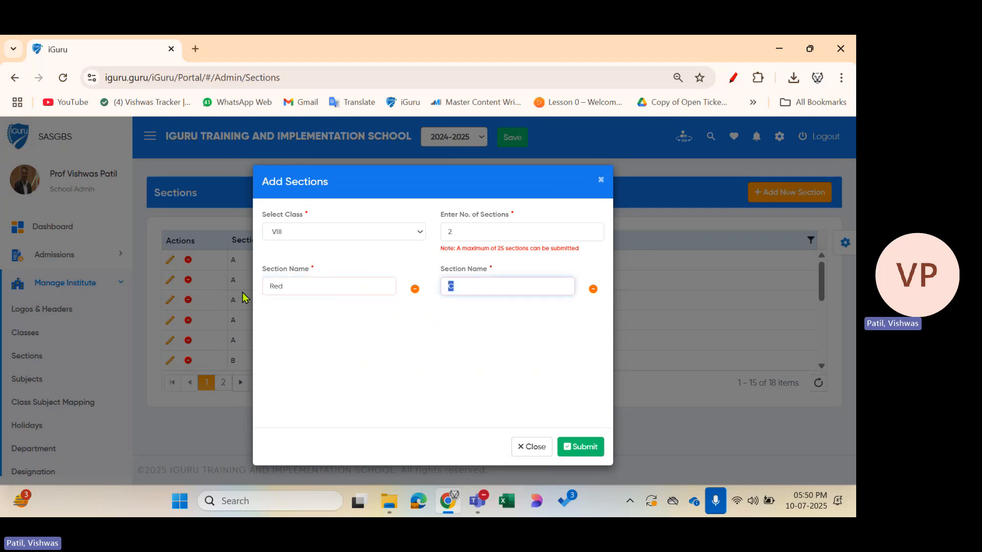
text(Green)
click(572, 459)
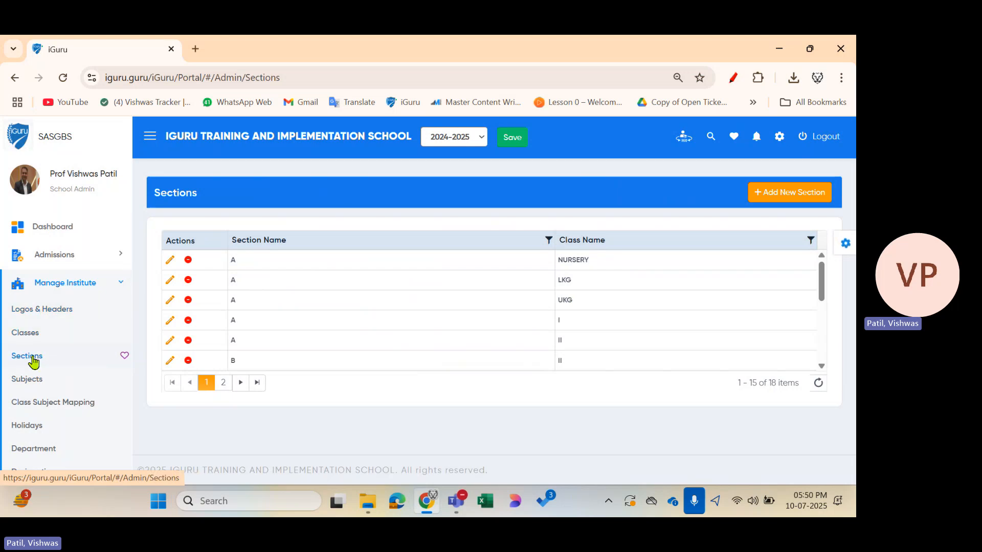
Step: Open the Subjects page and start adding new subjects with the number of subjects set to 2
scroll(33, 362, down, 1)
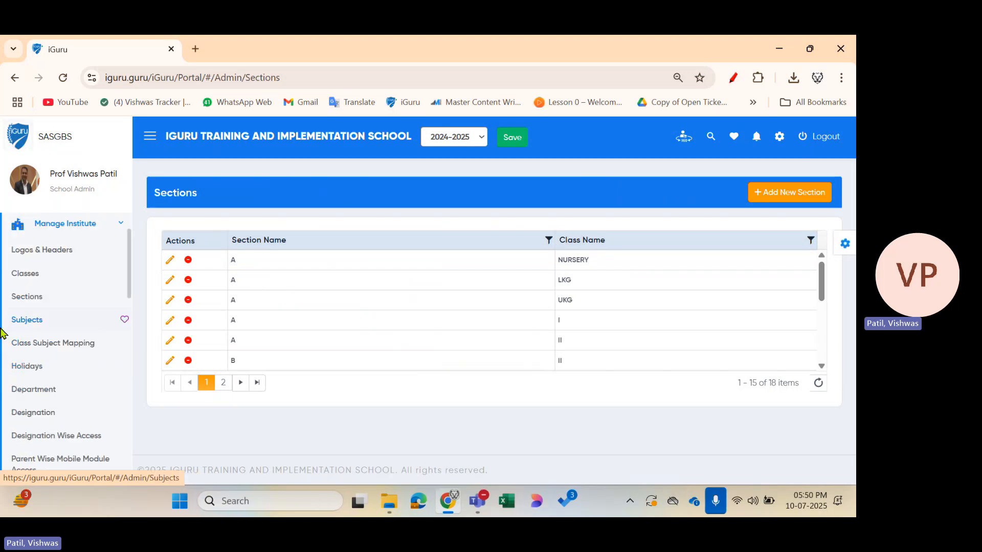
click(31, 320)
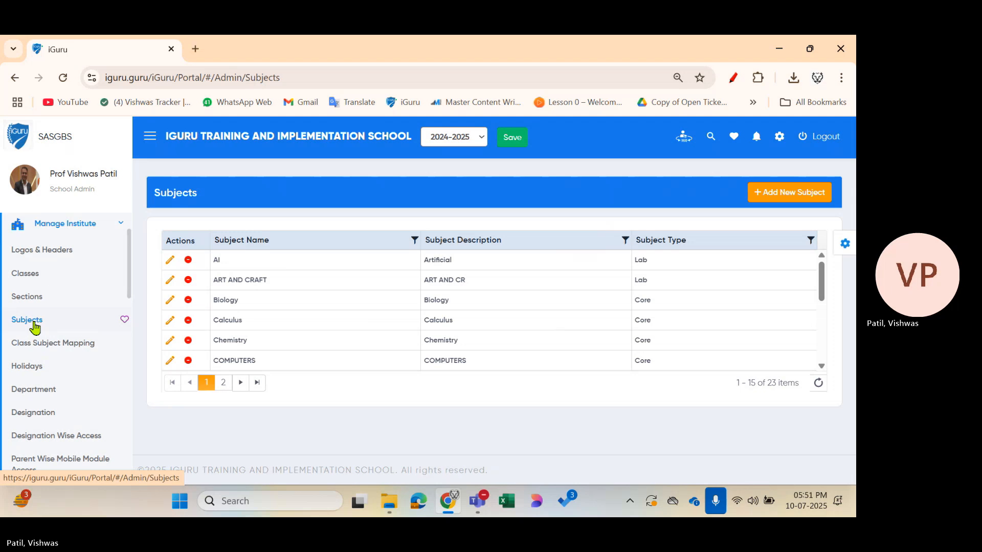
click(346, 347)
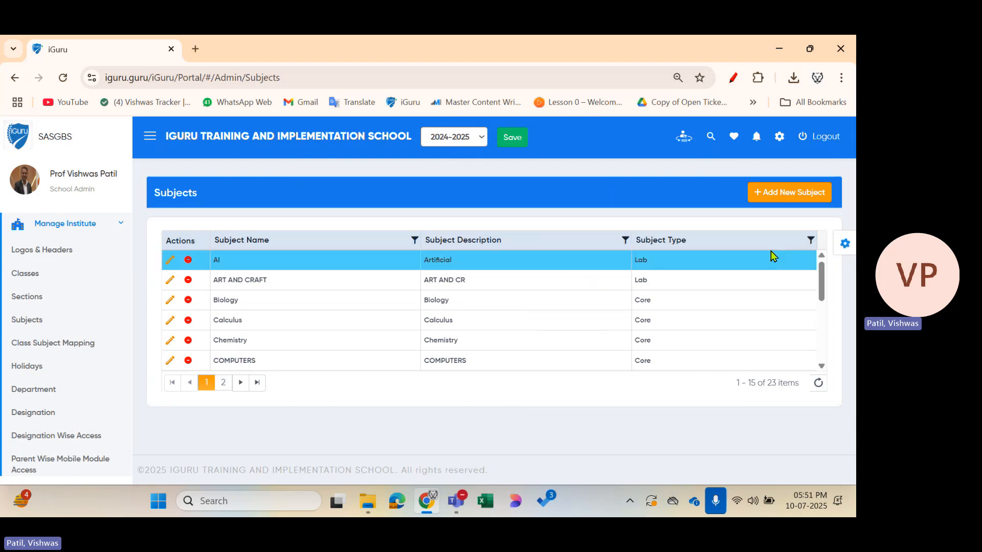
click(771, 204)
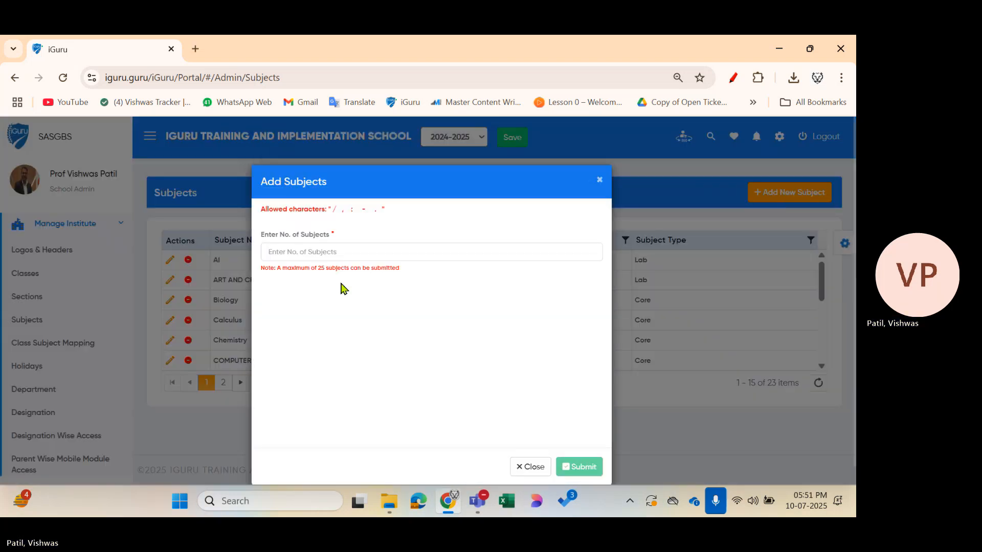
click(266, 253)
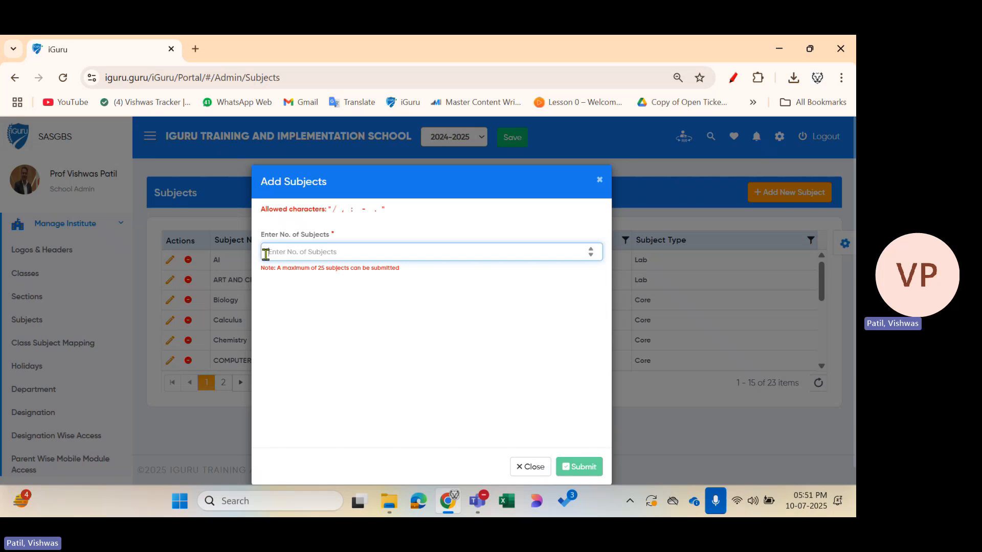
text(2)
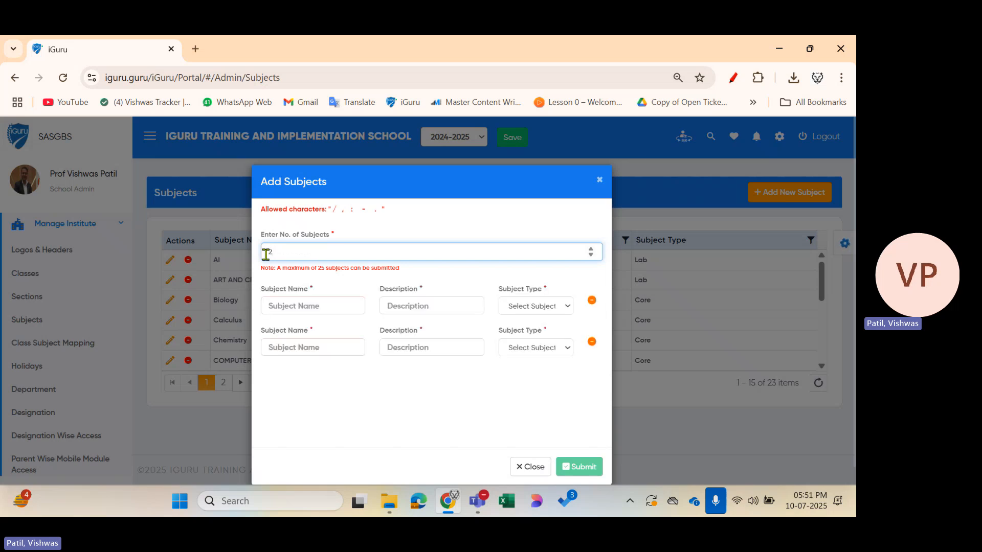
Step: Fill in the first new subject as French, with the description French Language and the subject type Language
click(279, 306)
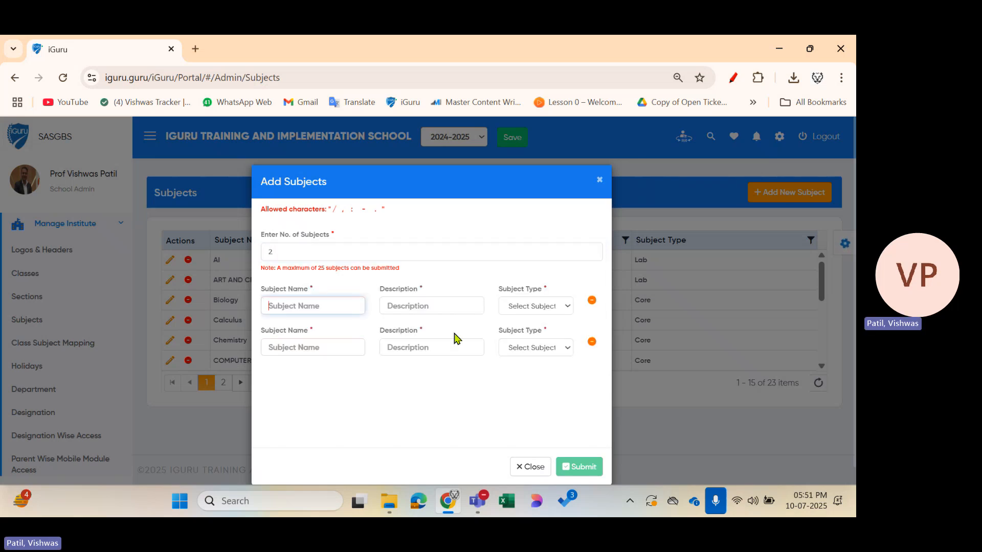
text(French)
key(Tab)
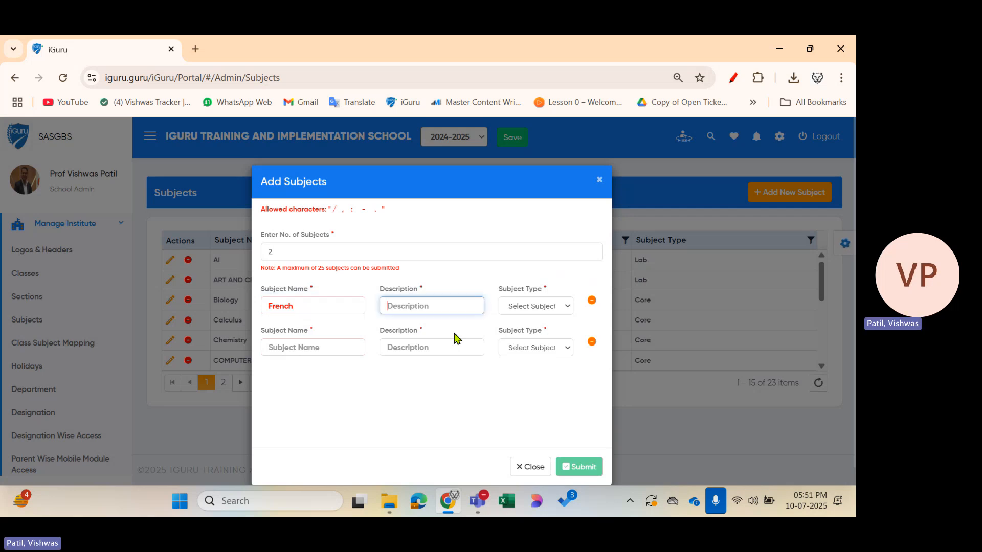
text(French Language)
click(544, 309)
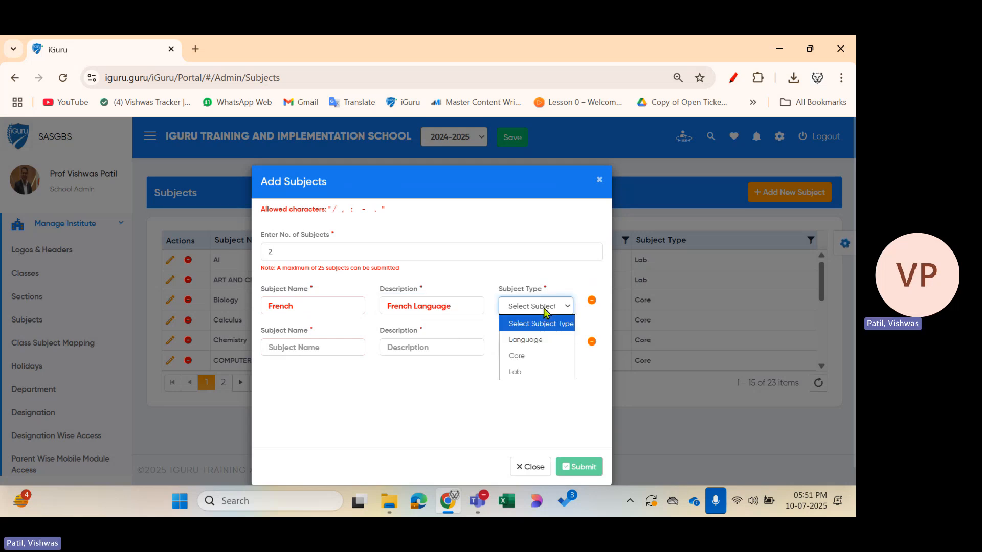
click(543, 360)
click(544, 294)
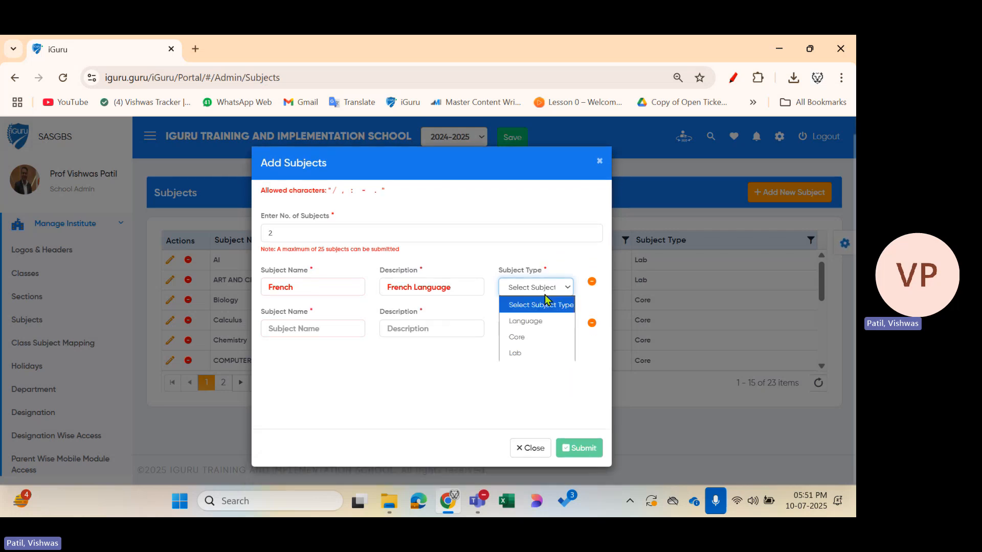
click(535, 326)
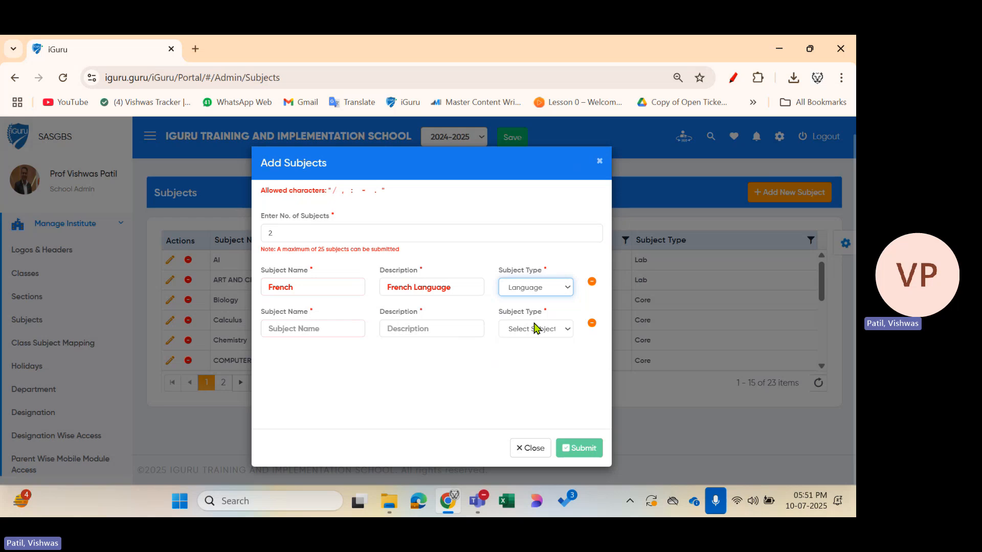
Step: Name the second new subject Quantam Physics and copy the same text into its description
click(293, 329)
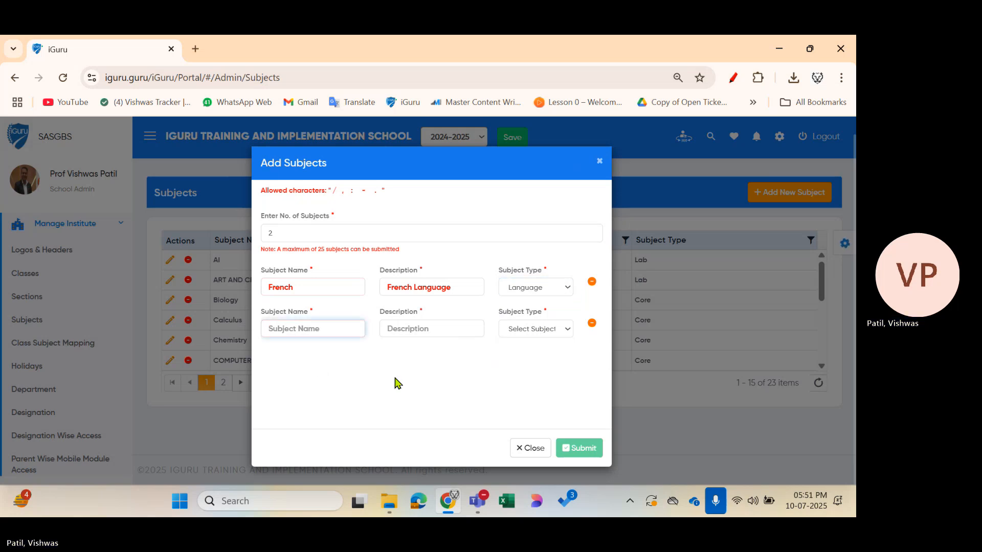
text(Quantam)
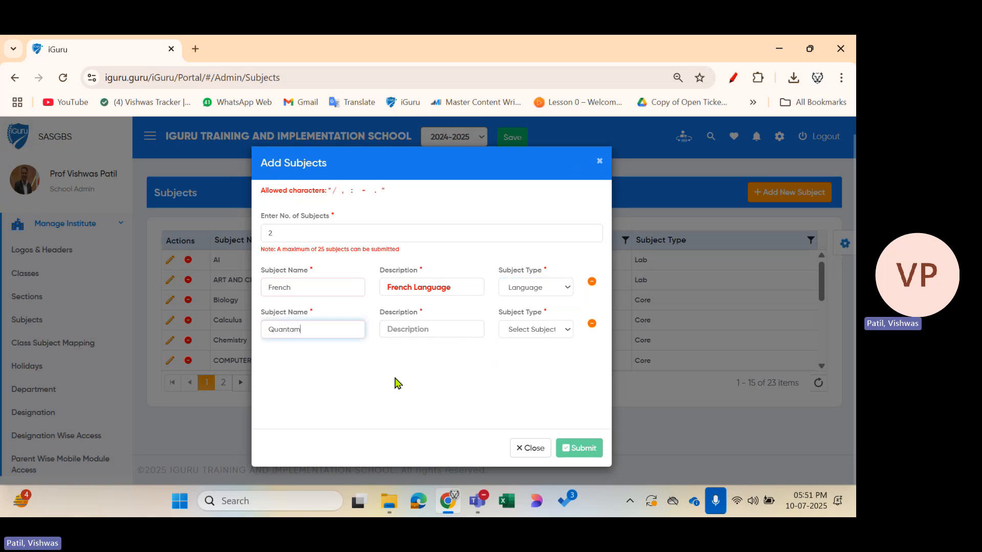
text( Physic)
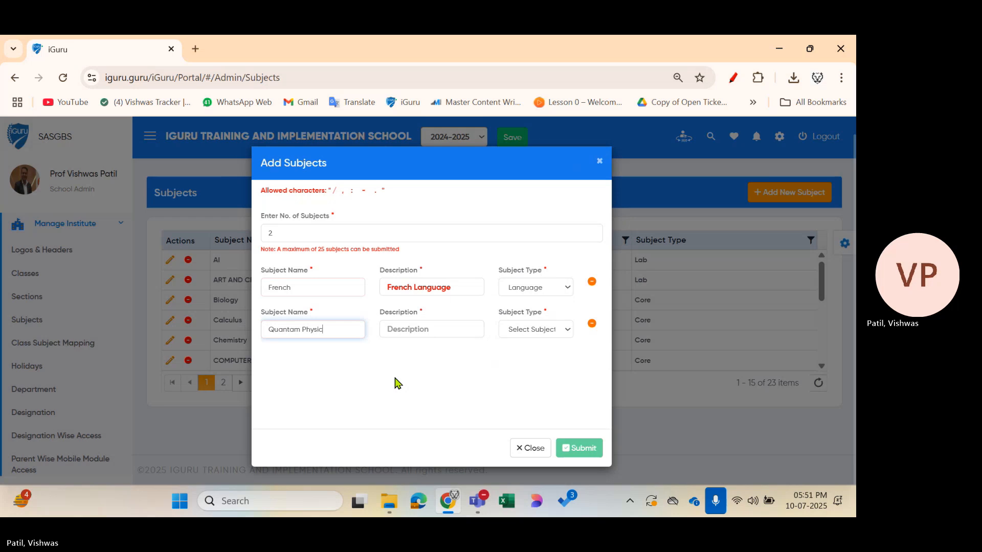
text(s)
drag(344, 332, 206, 337)
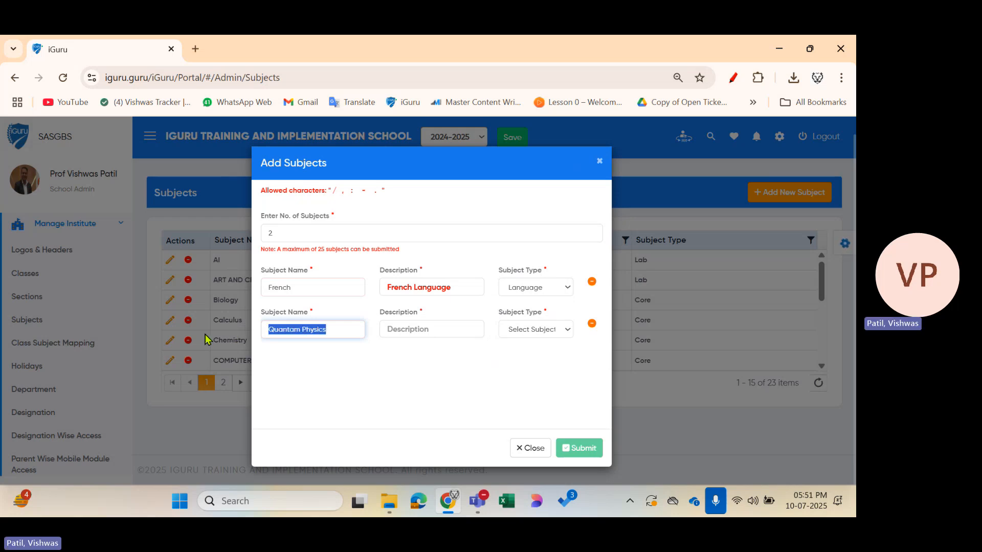
key(ctrl+c)
click(398, 332)
key(ctrl+v)
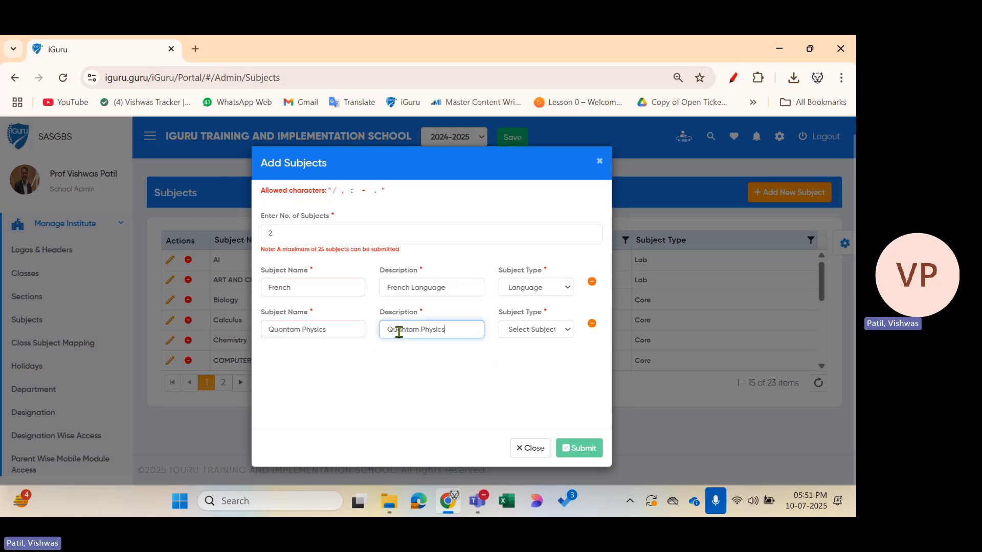
Step: Set the second subject's type to Lab, submit both new subjects and dismiss the confirmation
click(528, 332)
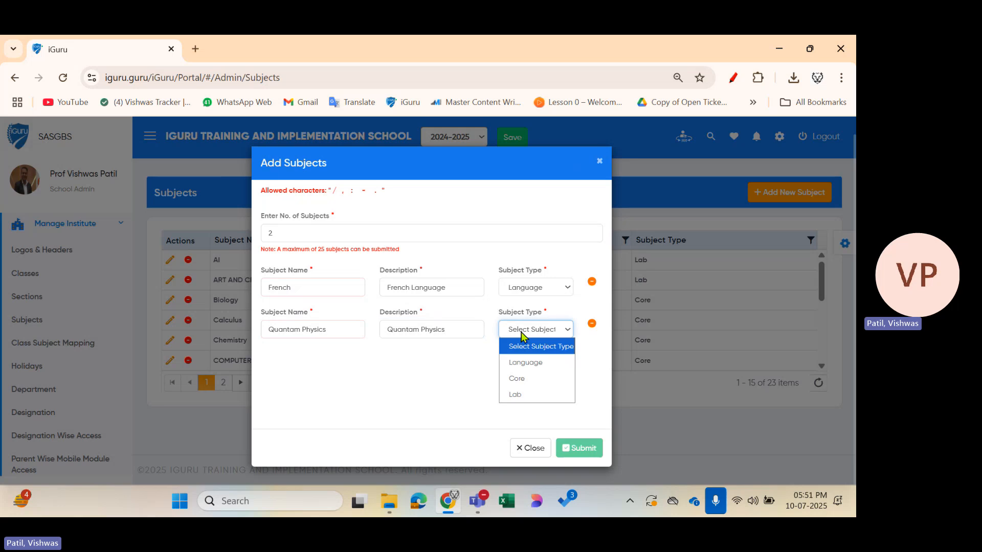
click(531, 398)
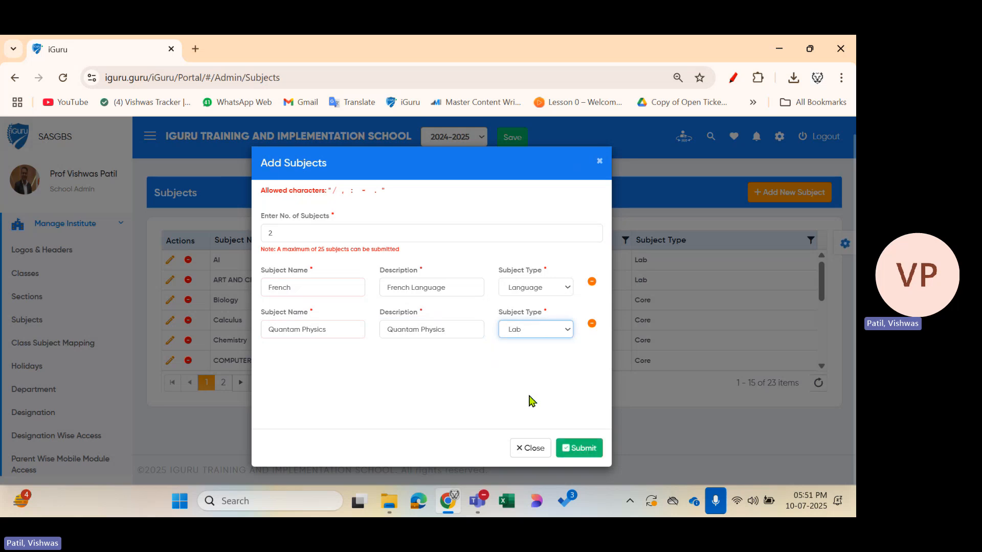
click(578, 450)
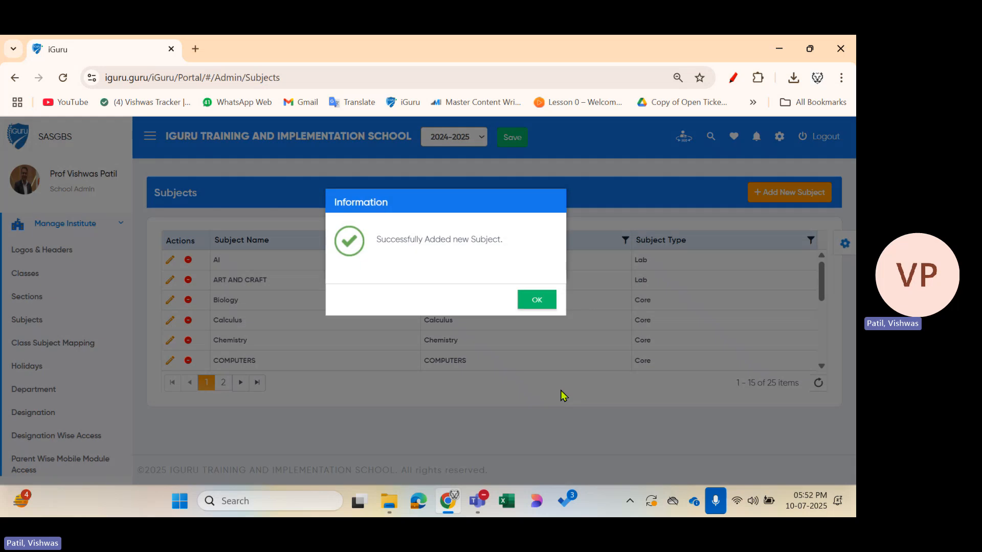
click(532, 304)
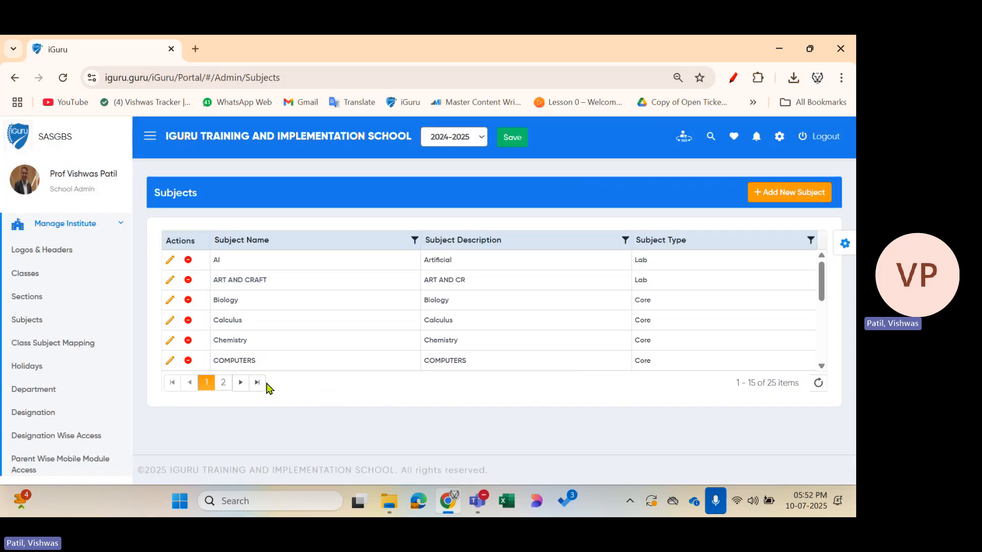
Step: Check the subjects list for the newly added Quantam Physics and French entries
click(257, 383)
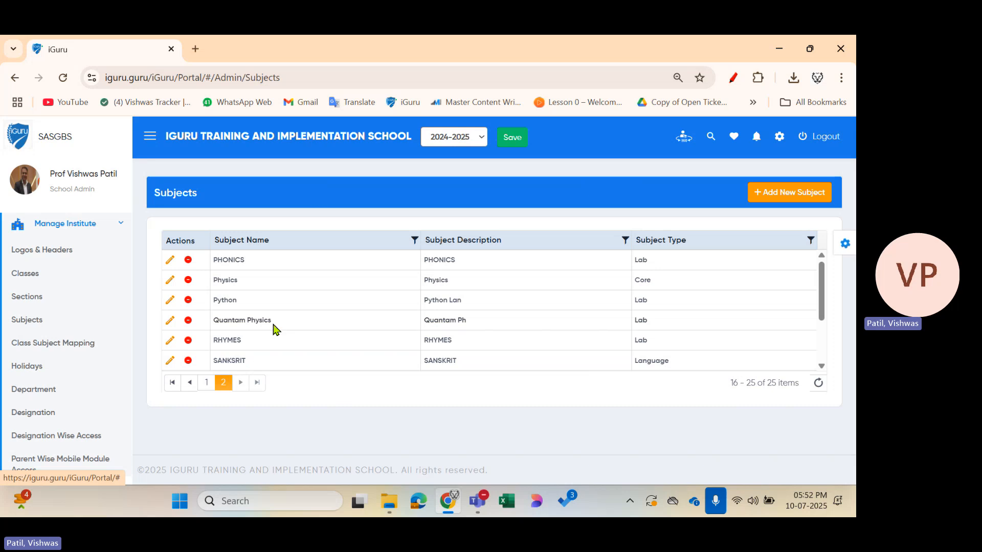
drag(273, 326, 211, 323)
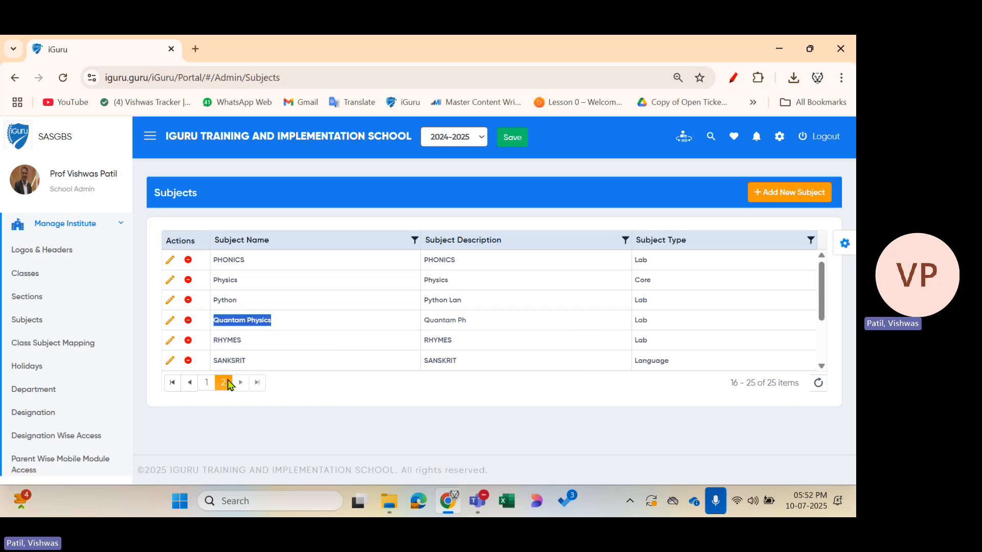
click(209, 383)
scroll(289, 340, down, 4)
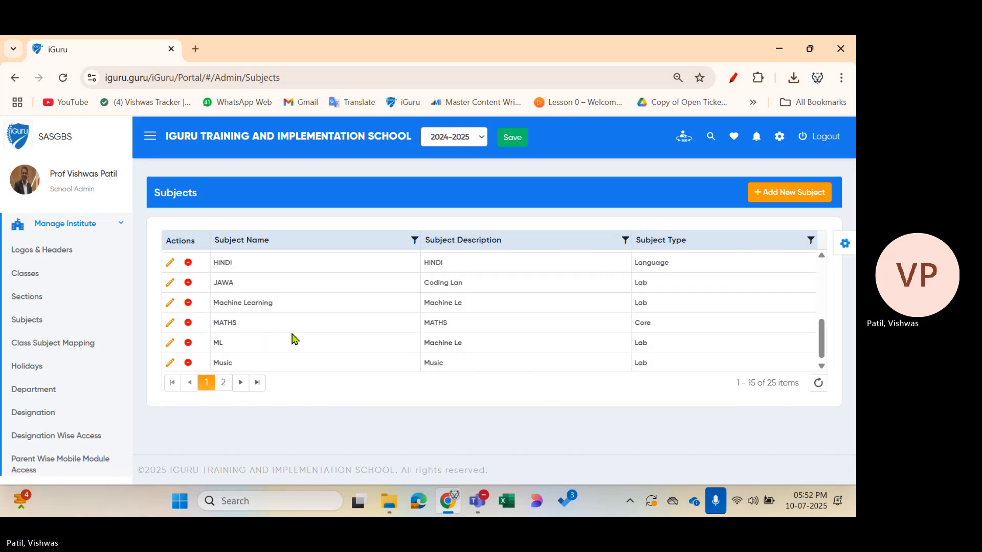
scroll(288, 349, up, 5)
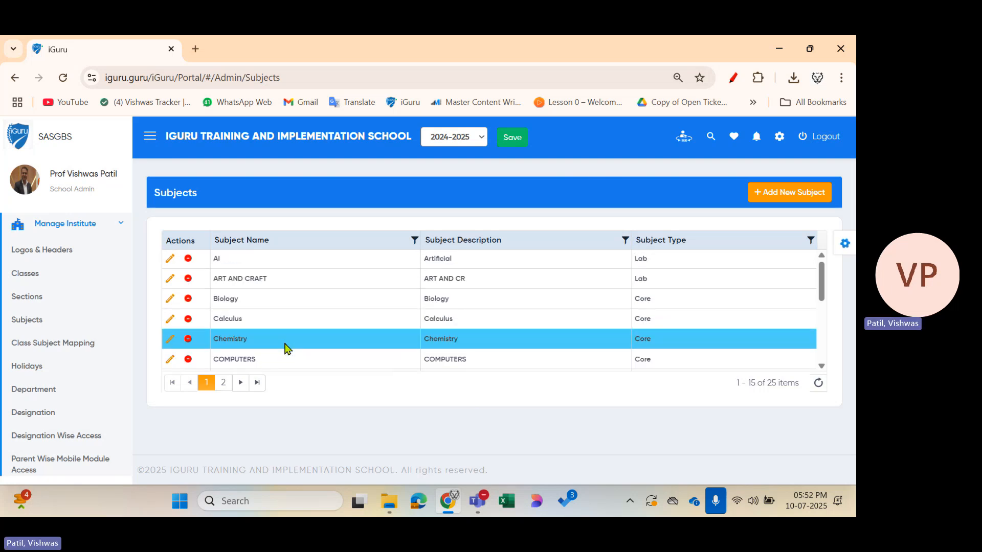
scroll(284, 346, down, 2)
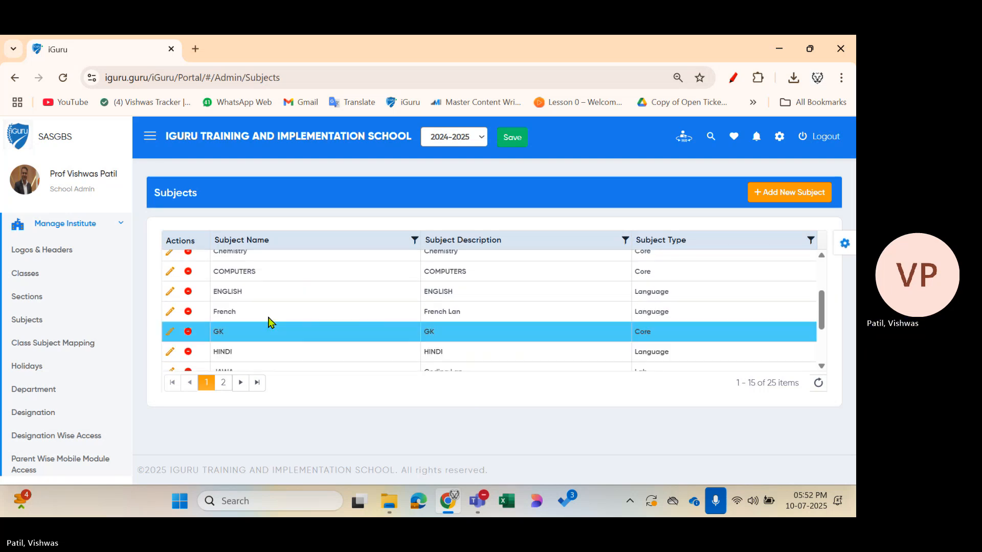
drag(238, 312, 210, 316)
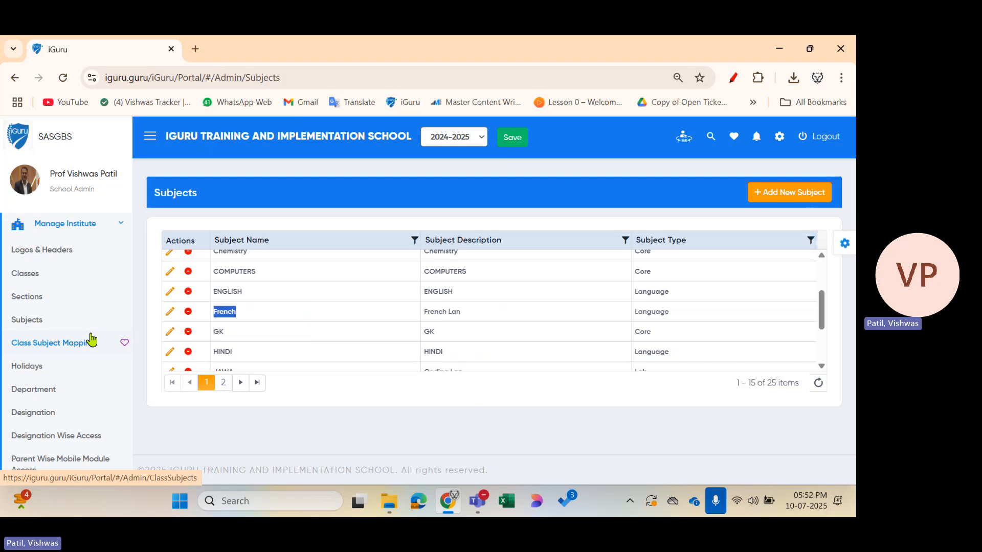
Step: Open the Class Subject Mapping page and start a new class subject mapping for class XI
click(51, 344)
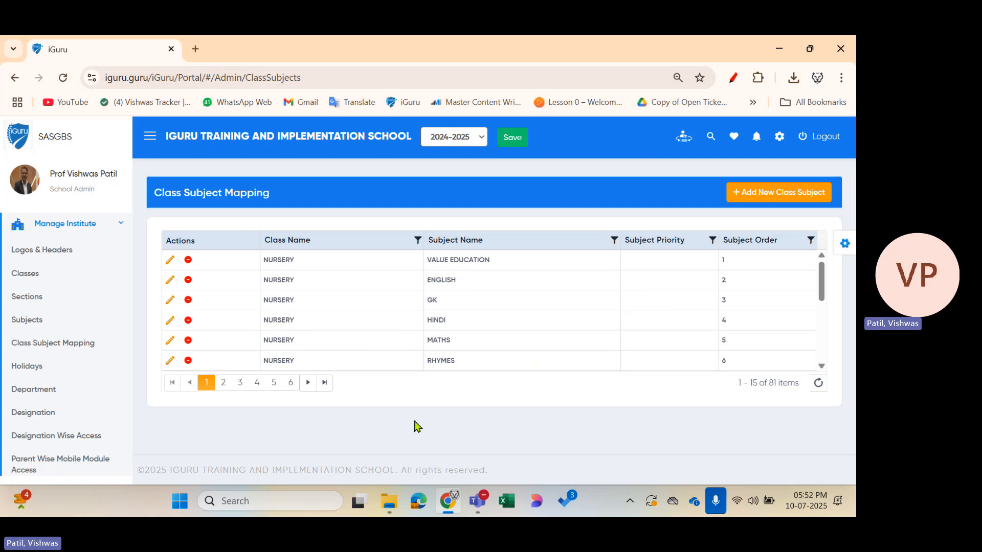
click(481, 338)
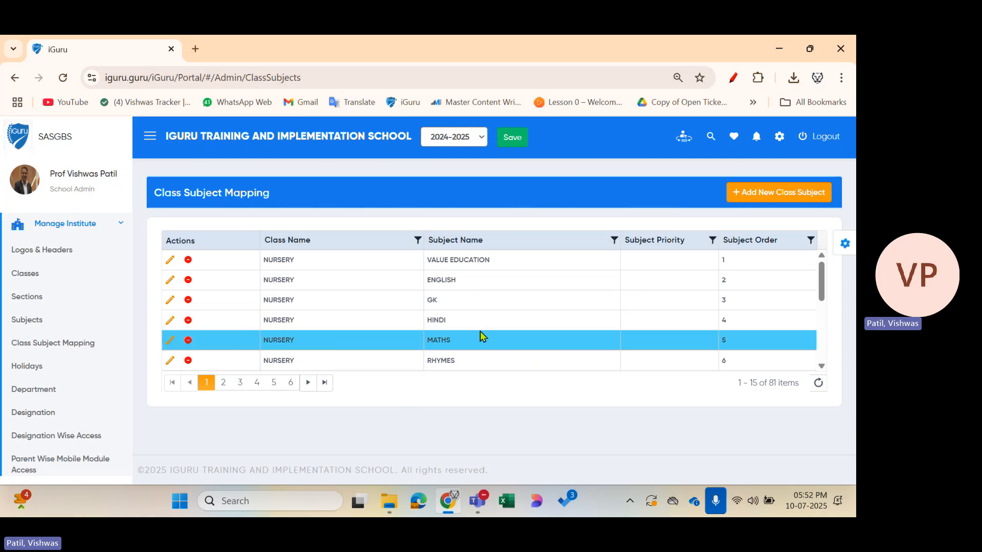
click(455, 302)
click(764, 193)
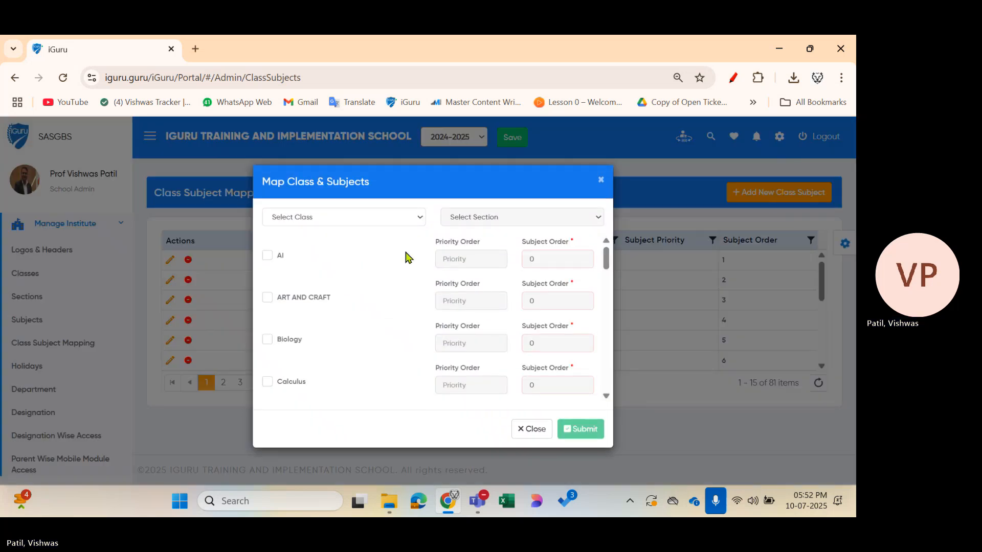
click(355, 218)
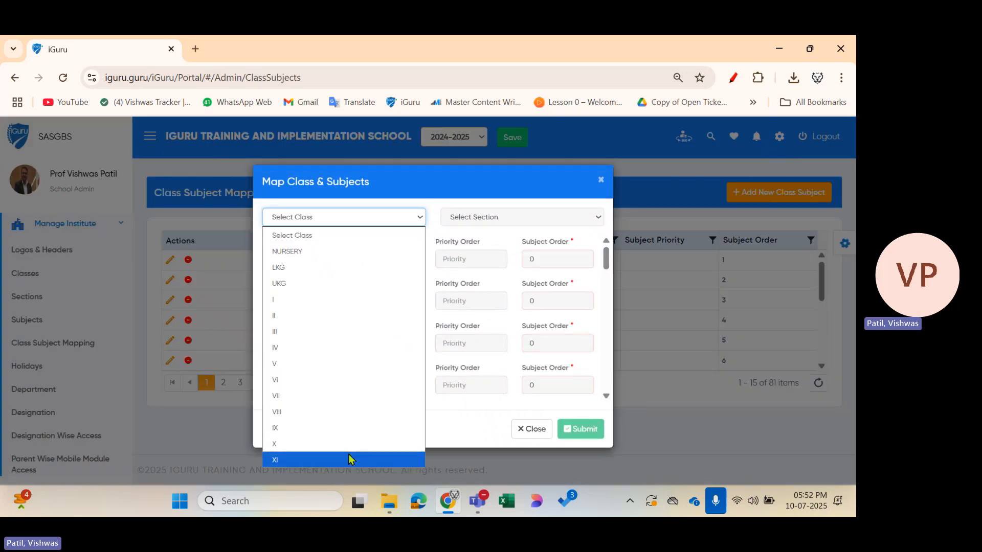
click(348, 460)
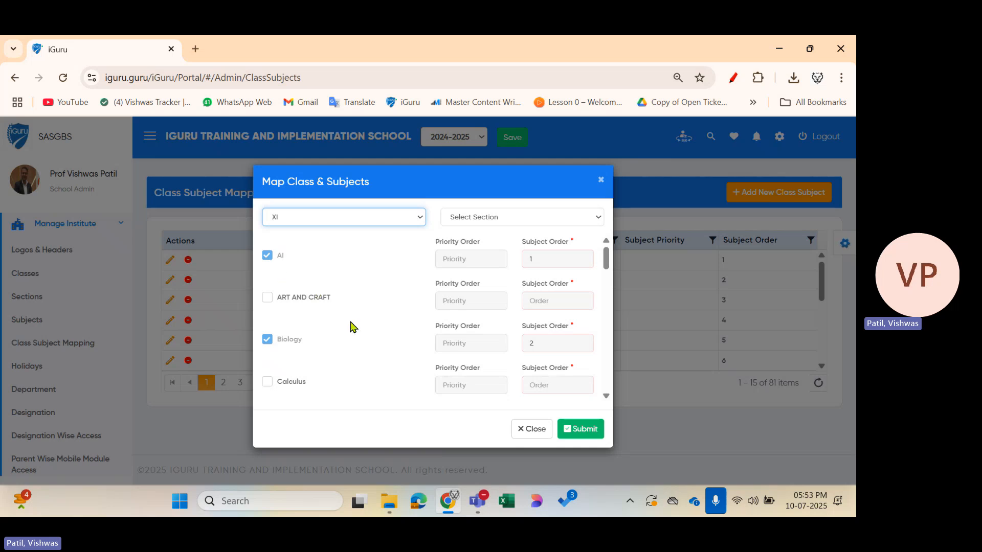
Step: Include French in the class XI mapping with subject order 11
scroll(350, 327, down, 3)
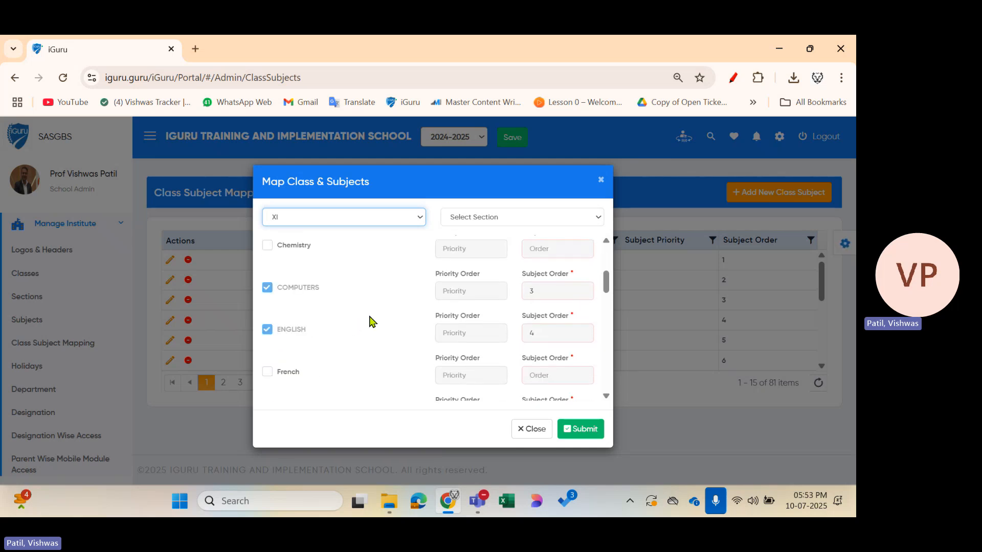
click(268, 376)
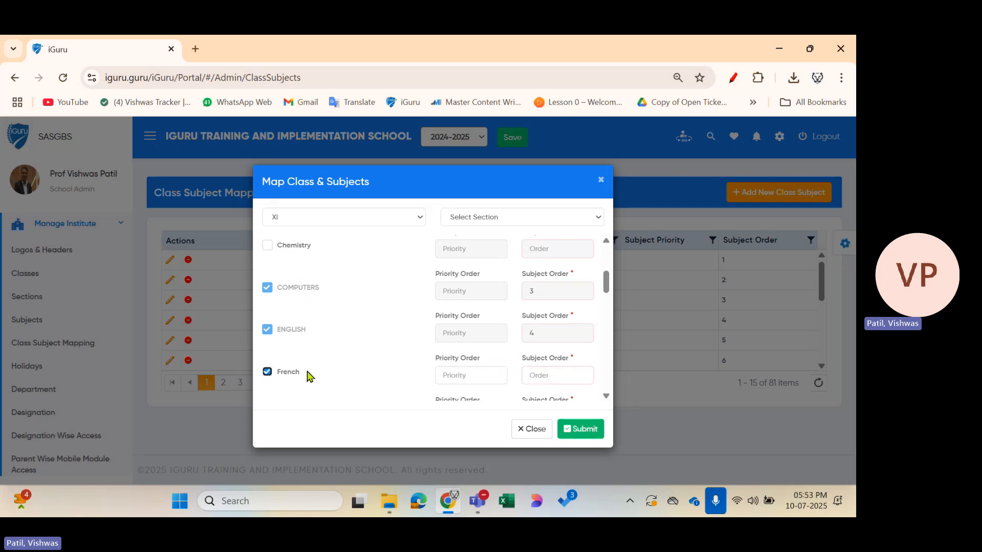
click(536, 376)
text(11)
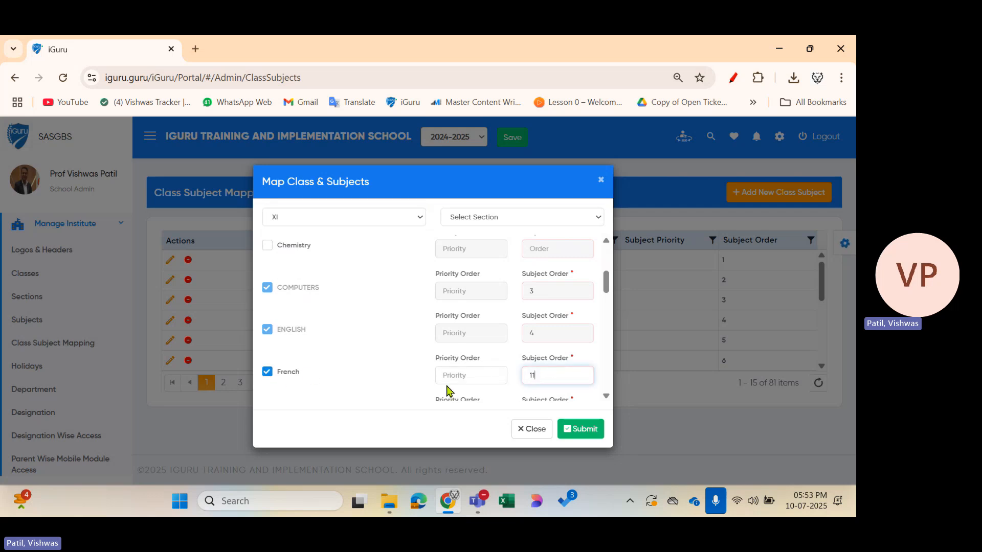
click(411, 380)
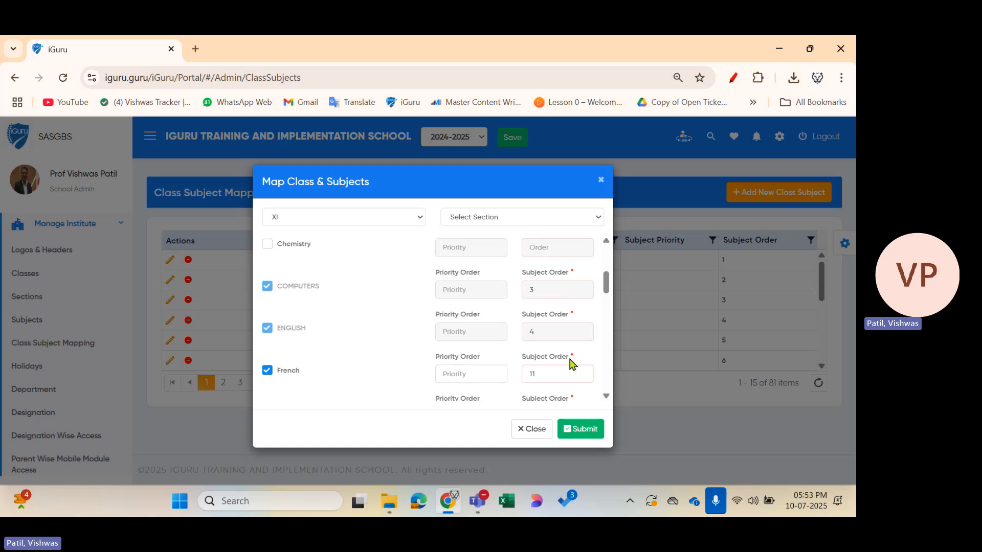
Step: Include Quantam Physics with subject order 12, submit the class XI mapping and dismiss the confirmation
scroll(571, 363, down, 4)
scroll(569, 357, down, 5)
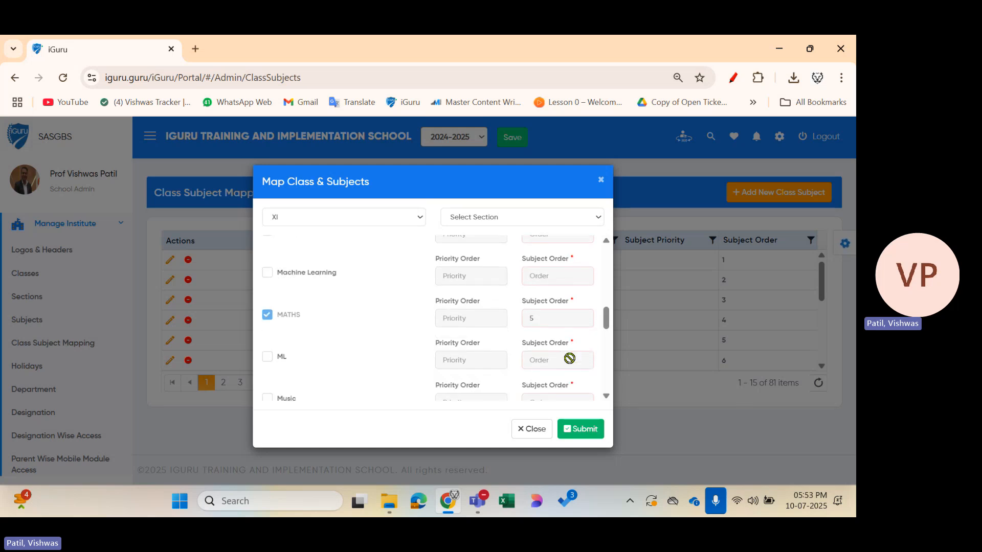
scroll(569, 358, down, 2)
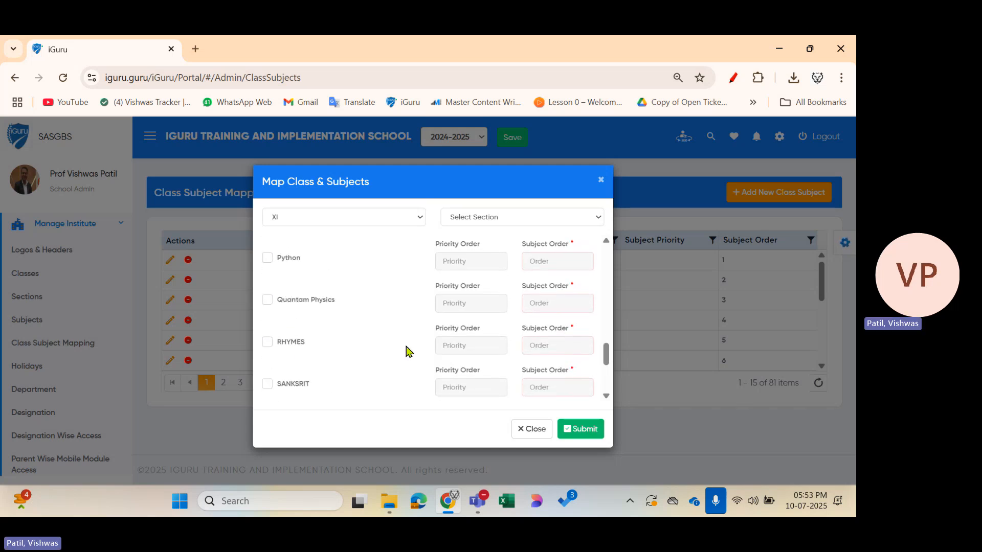
click(267, 302)
click(540, 306)
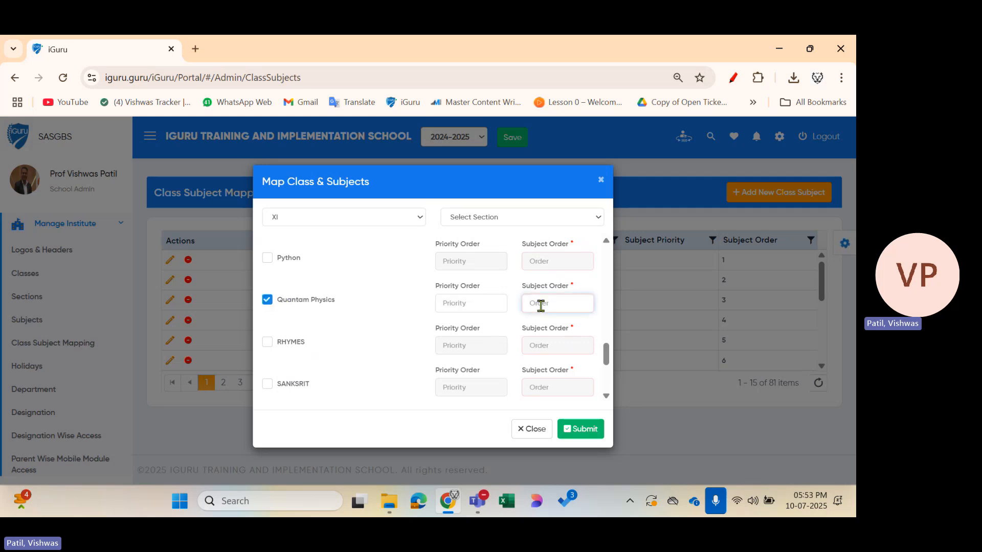
text(12)
click(585, 427)
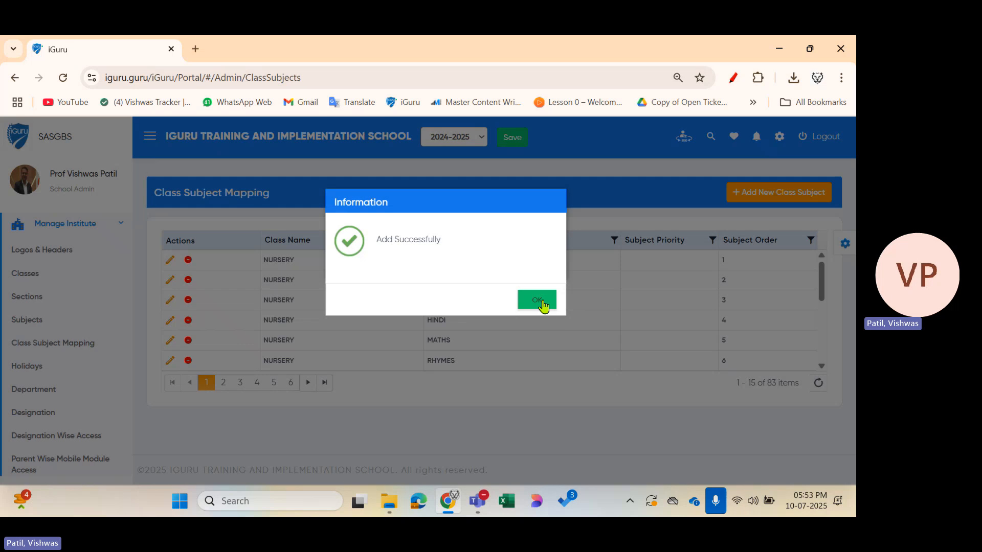
click(537, 300)
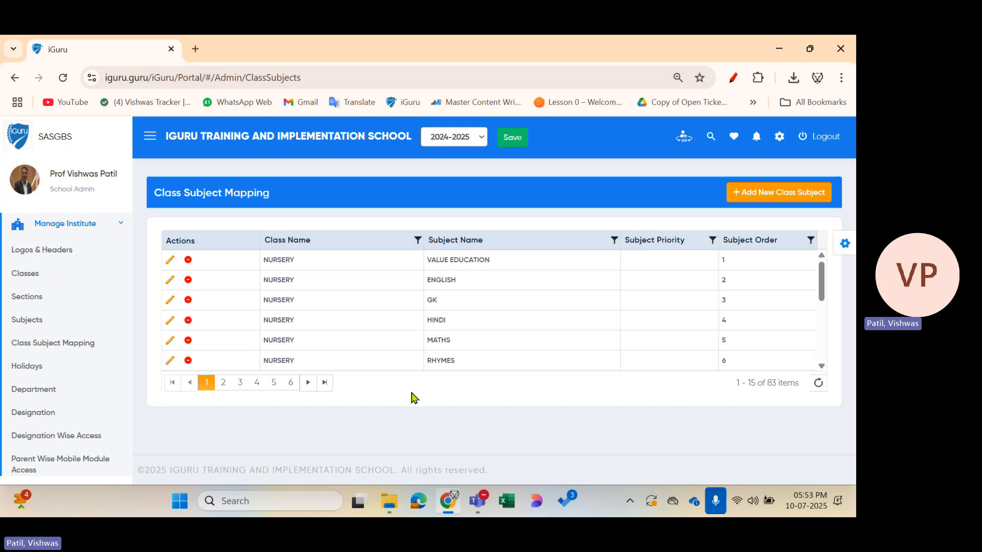
Step: Open the Holidays page and start adding new holidays with the number of holidays set to 1
scroll(90, 354, down, 1)
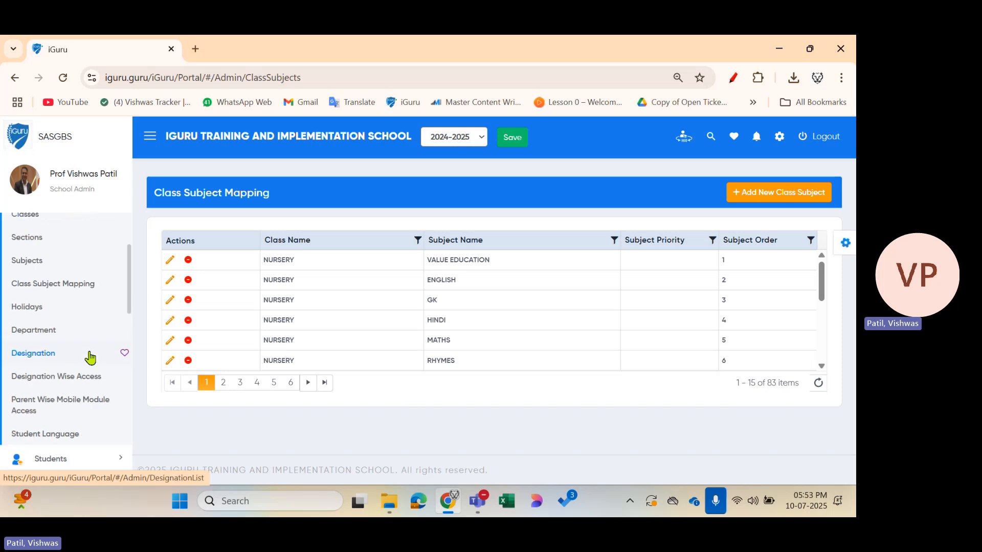
click(28, 310)
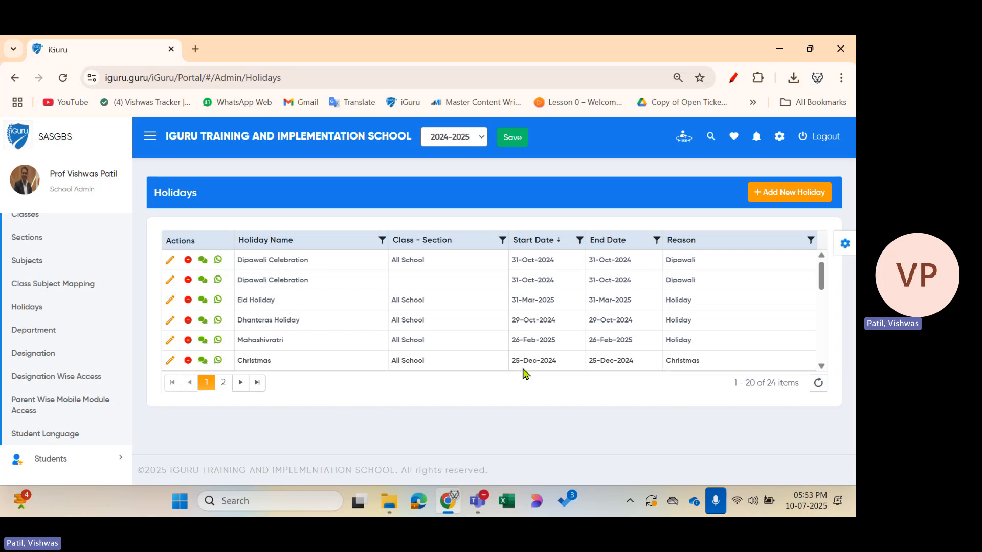
scroll(466, 352, down, 5)
scroll(466, 352, up, 5)
click(777, 205)
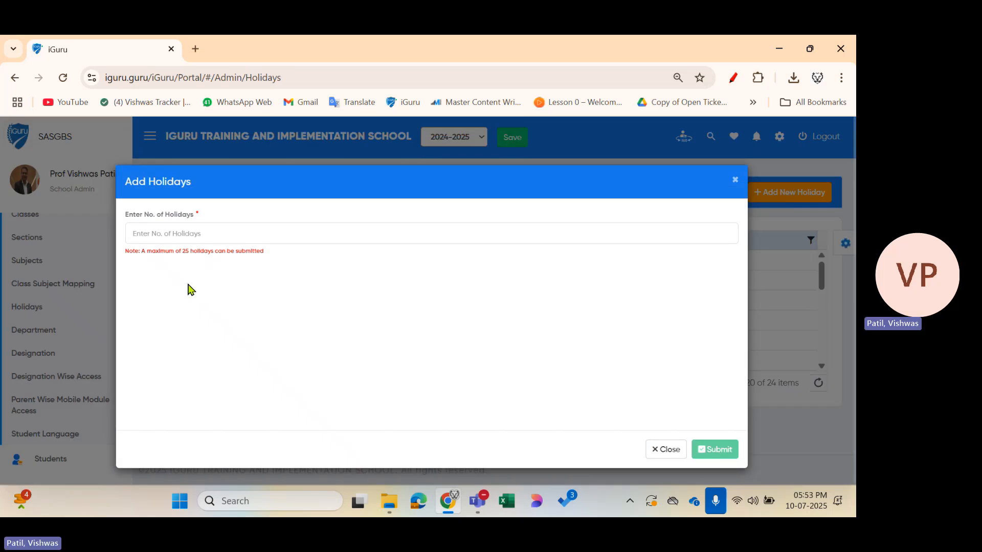
click(146, 235)
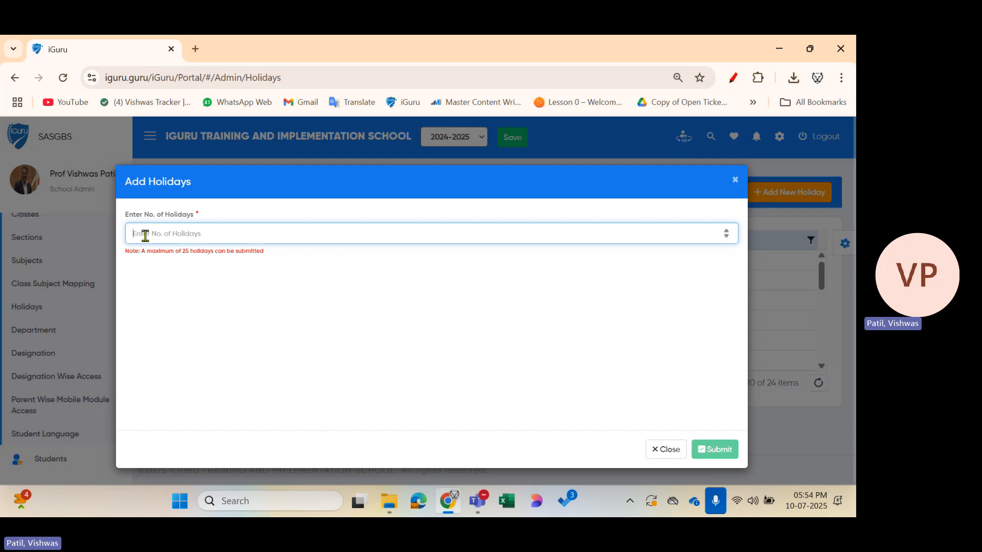
text(1)
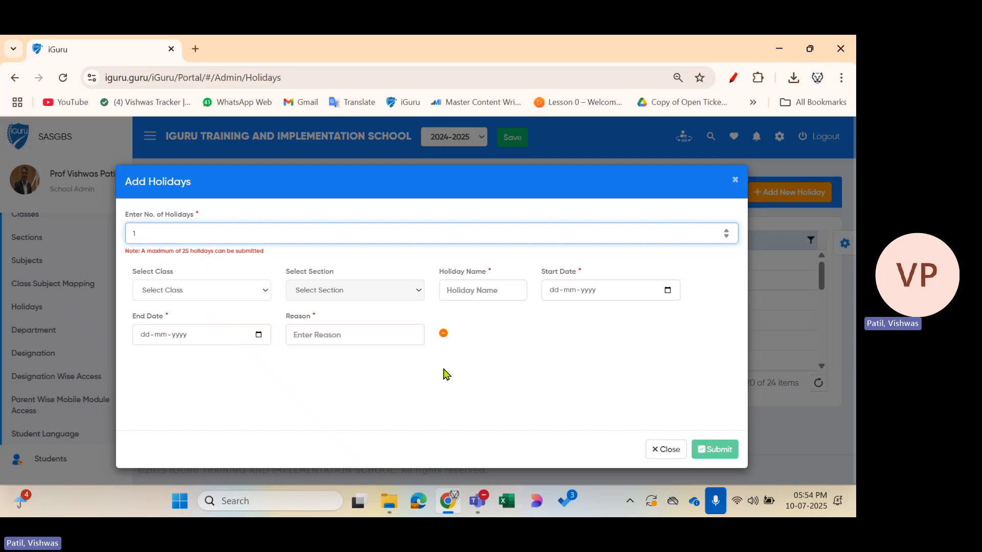
Step: Turn on the screen annotation pen and circle the Select Class label in red on the Add Holidays form
click(732, 78)
mouse_move(169, 264)
mouse_down()
mouse_move(128, 265)
mouse_move(158, 284)
mouse_move(183, 275)
mouse_move(167, 262)
mouse_up()
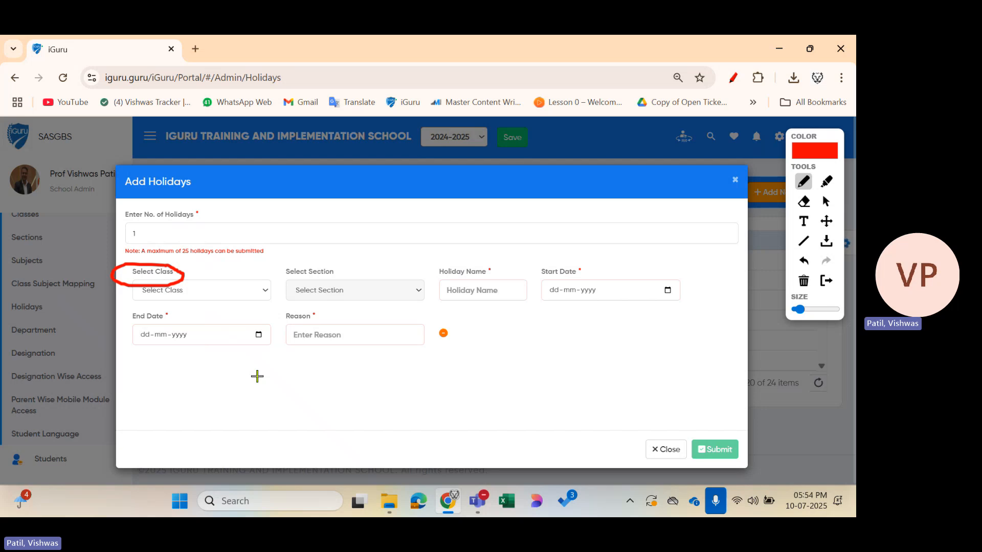
Step: Exit the screen annotation tools over the Add Holidays form
click(826, 280)
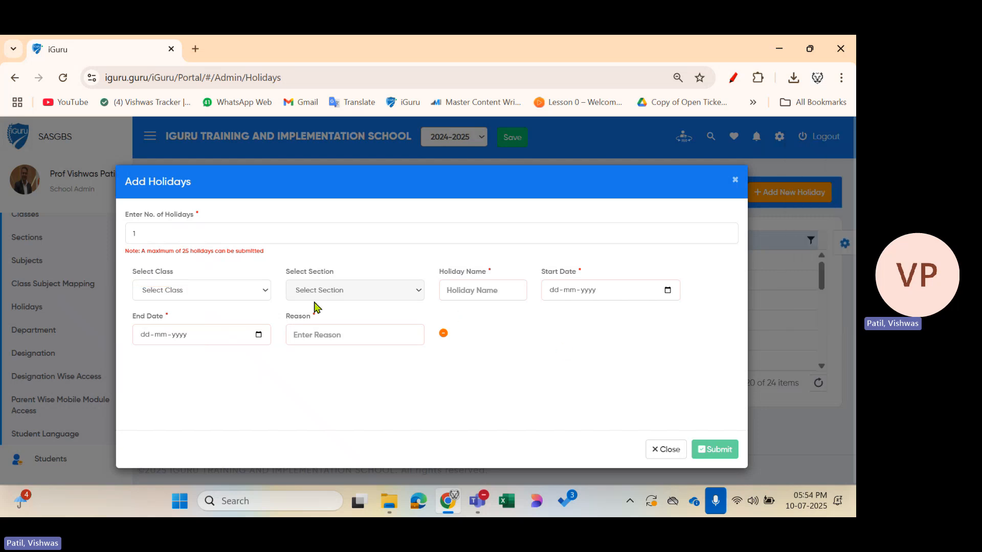
click(249, 298)
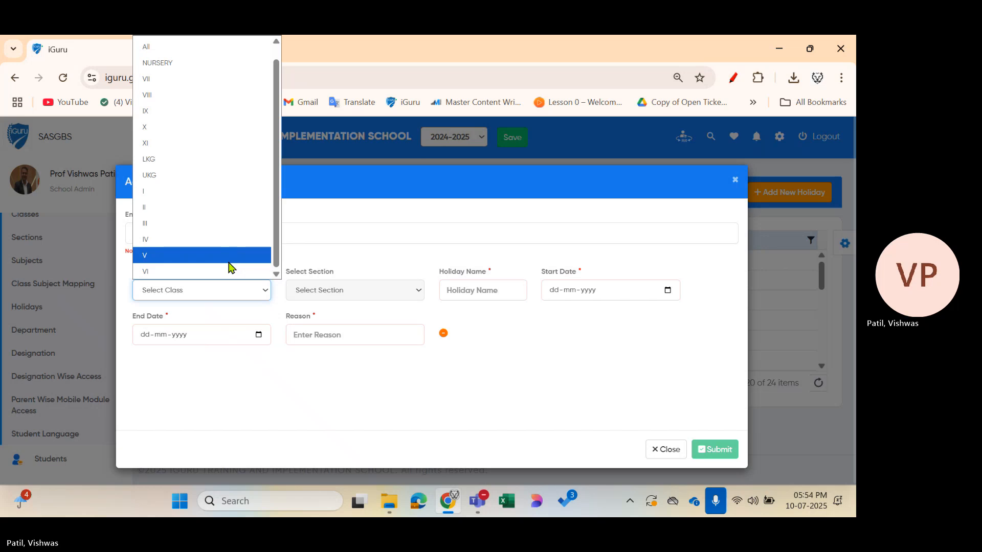
click(206, 130)
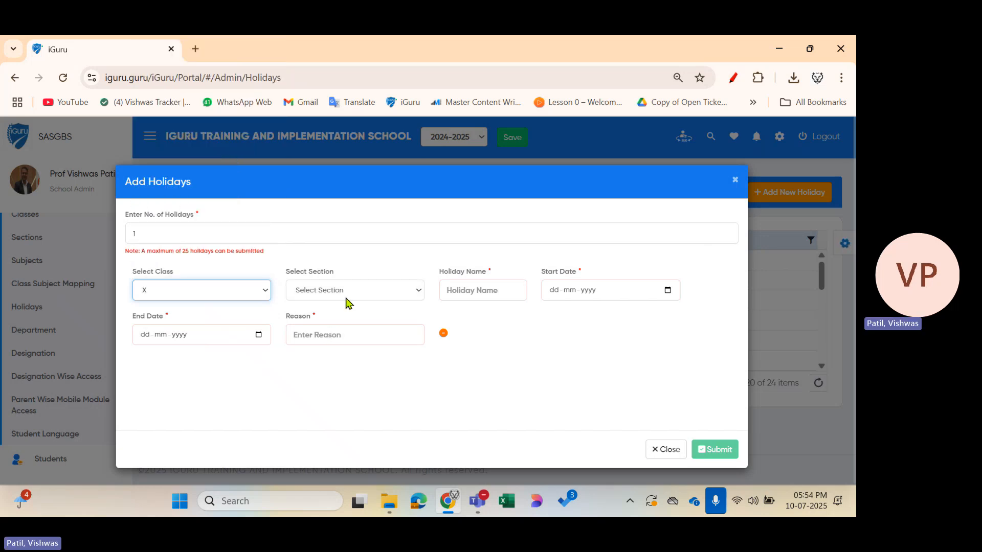
click(467, 295)
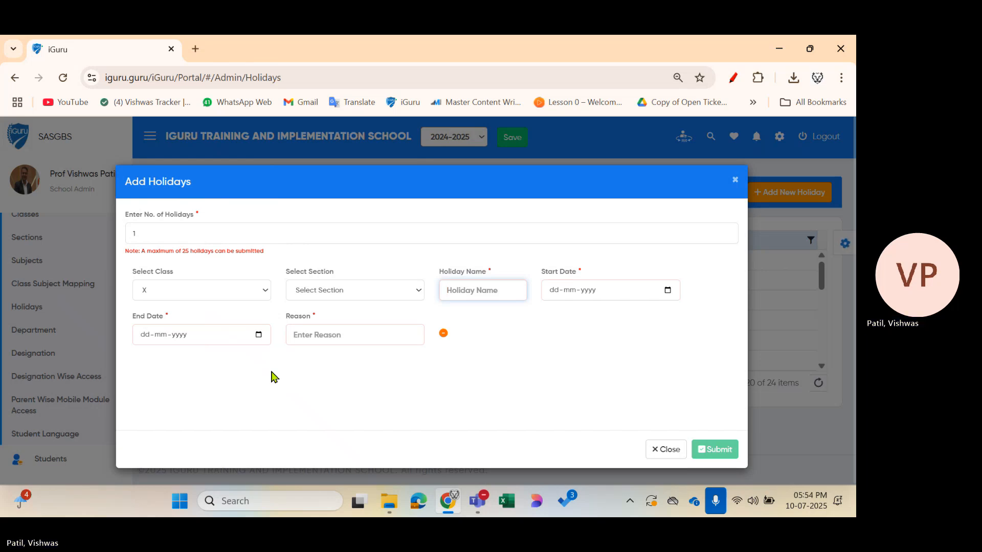
click(250, 299)
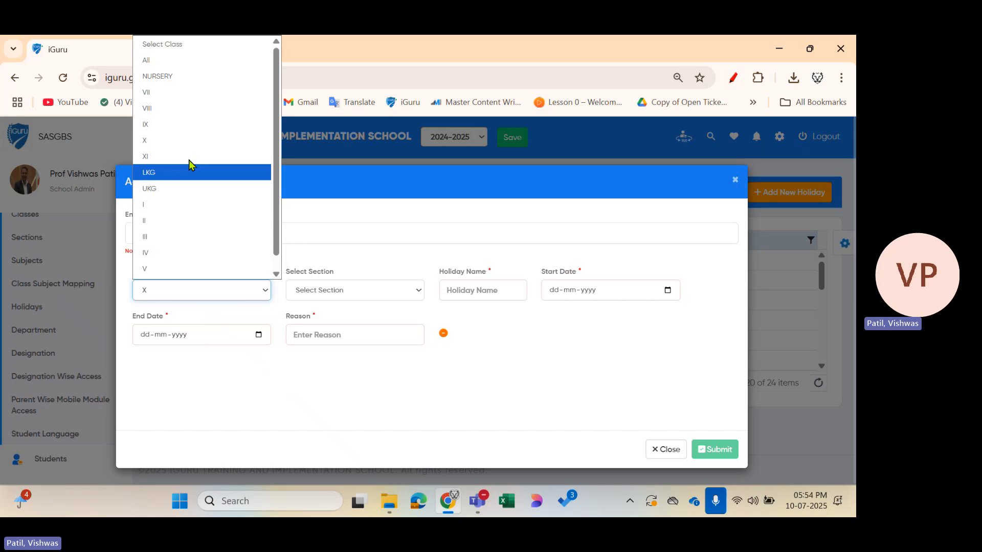
click(170, 50)
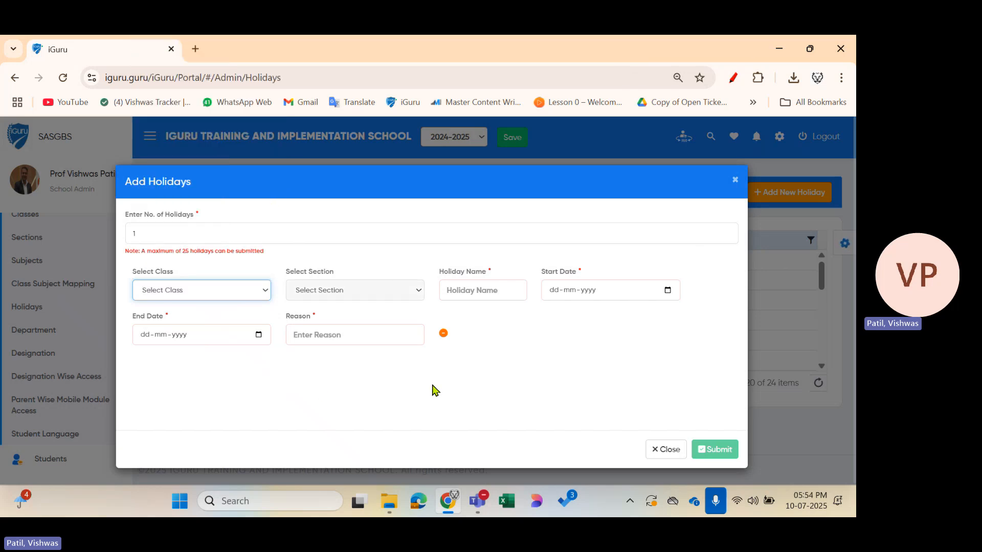
Step: Name the holiday Gandhi Jayanti and set both its start date and end date to 02-10-2025
click(463, 290)
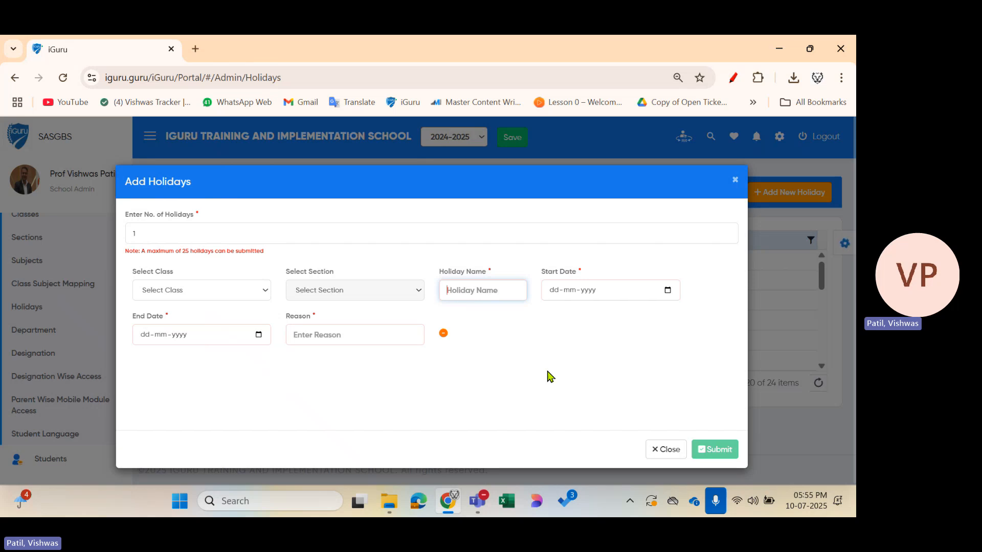
text(Gandhi Jayanti)
click(668, 291)
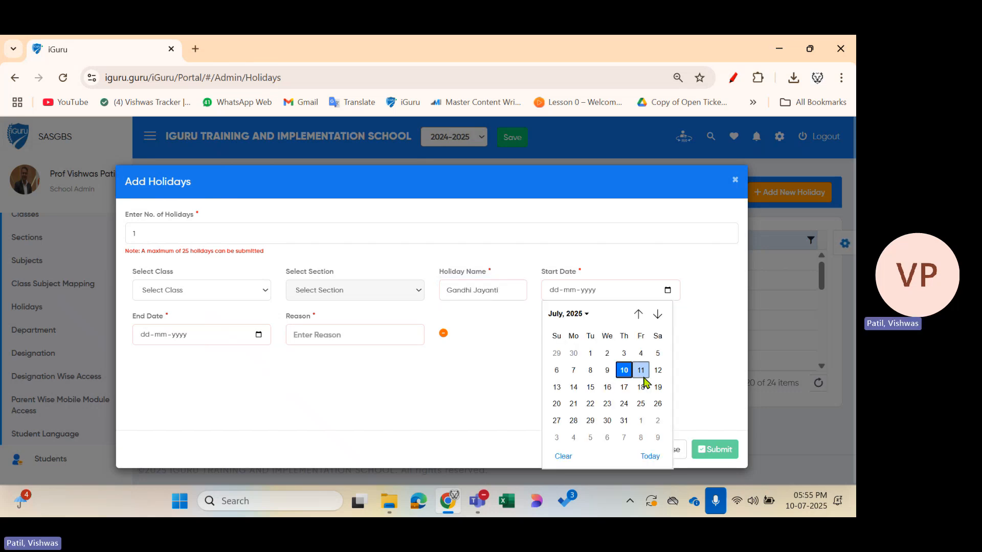
click(658, 314)
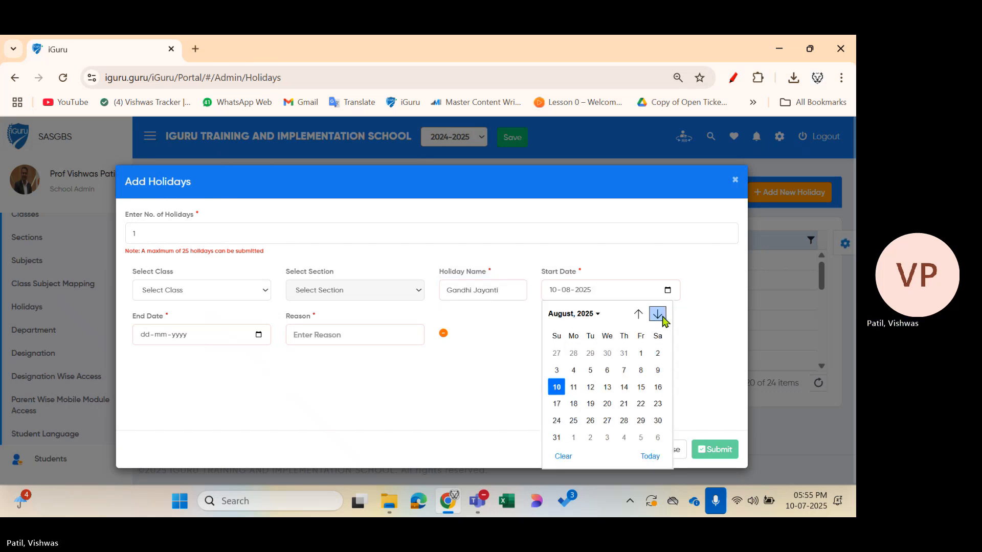
click(658, 314)
click(658, 314)
click(624, 353)
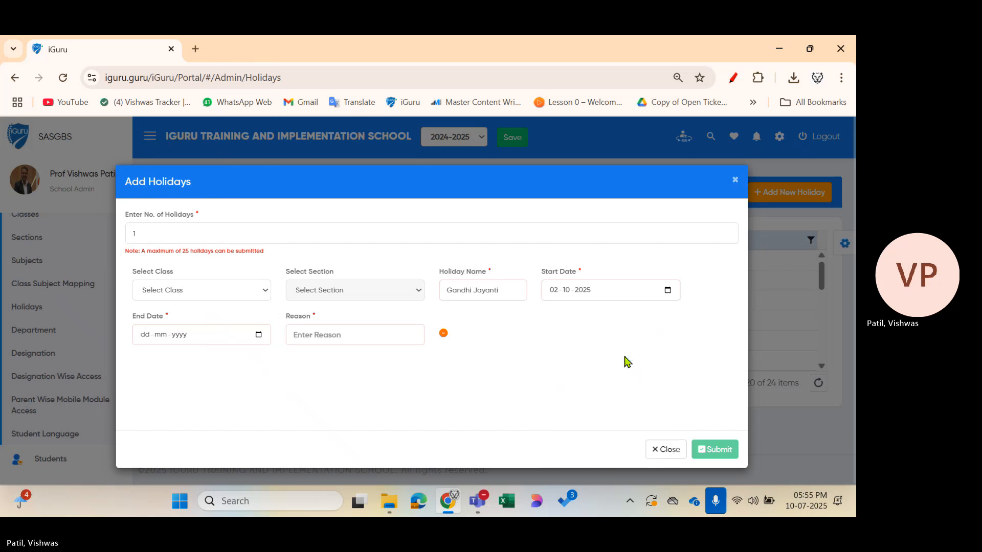
click(259, 337)
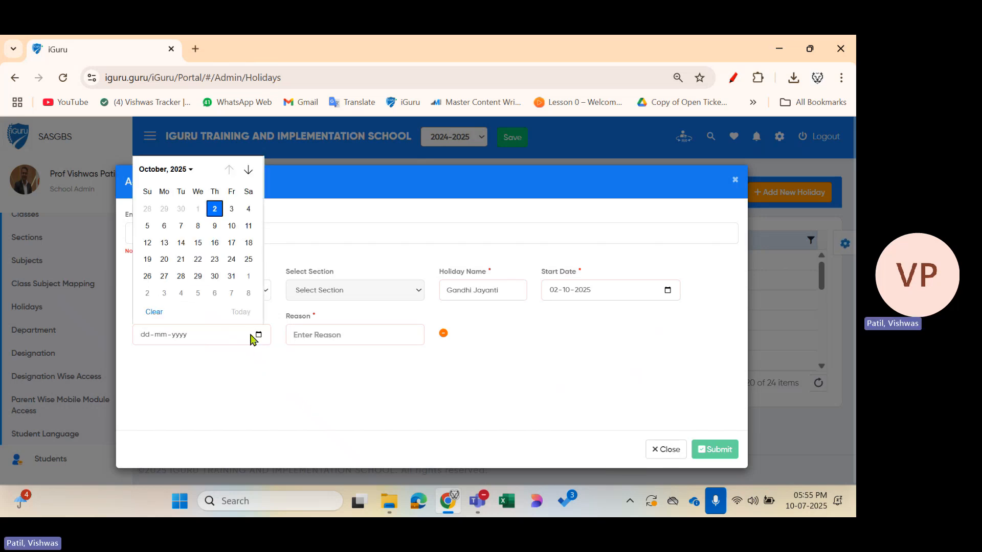
click(215, 209)
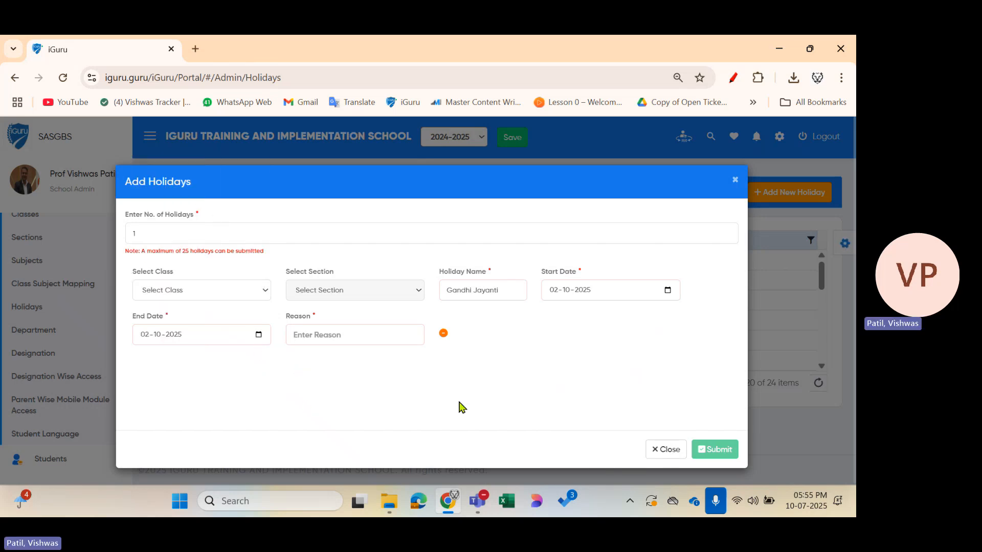
Step: Reuse the holiday name Gandhi Jayanti as the reason, submit the holiday and dismiss the confirmation
click(335, 340)
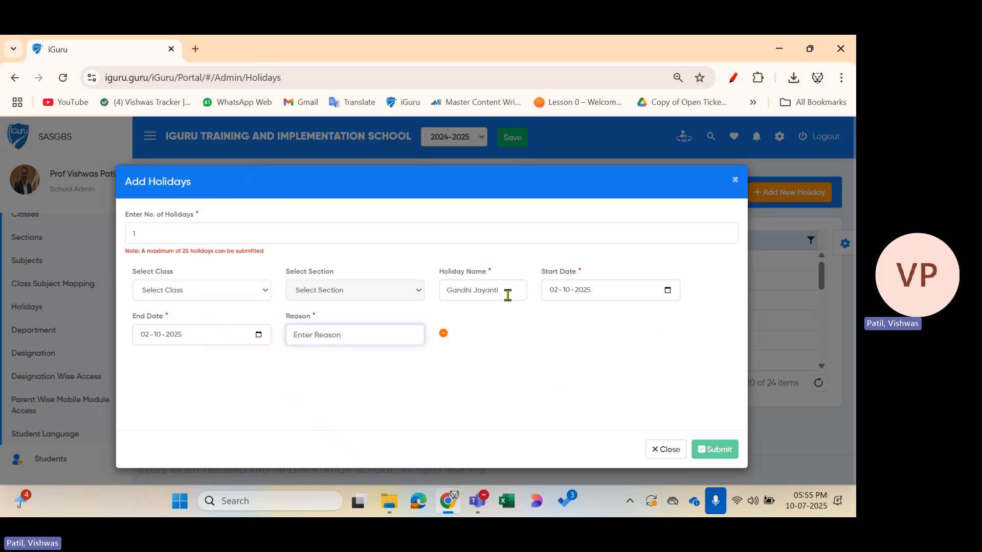
drag(507, 292, 410, 287)
key(ctrl+c)
click(358, 333)
key(ctrl+v)
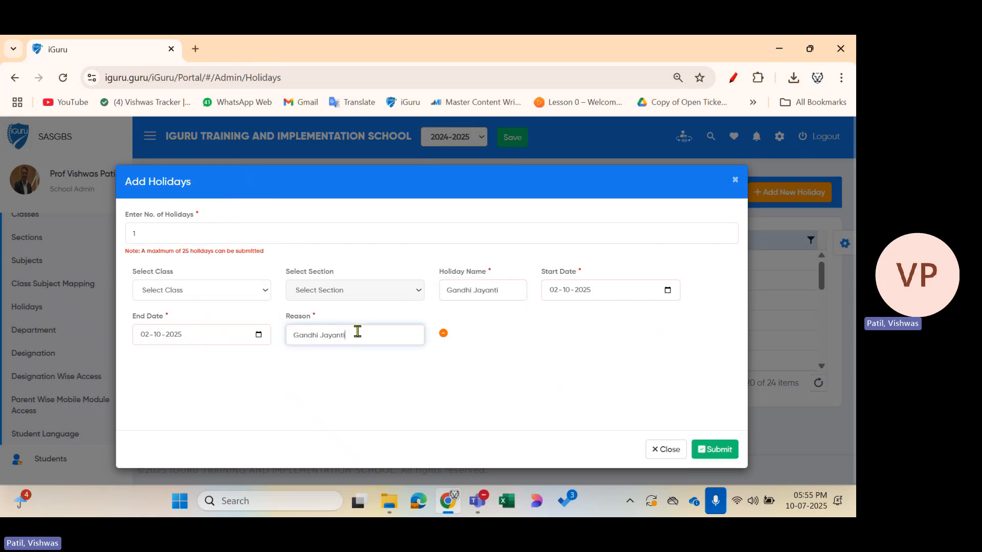
click(714, 450)
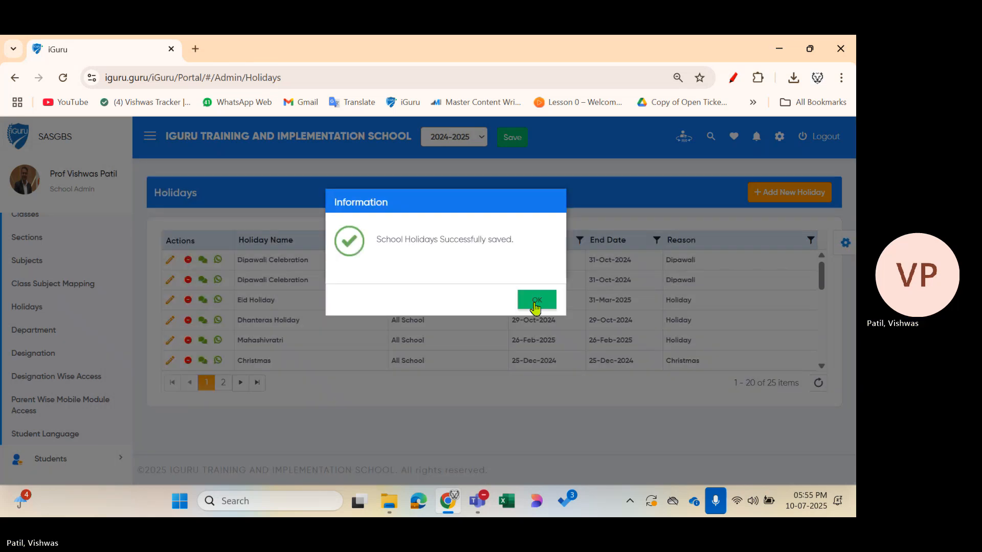
click(535, 306)
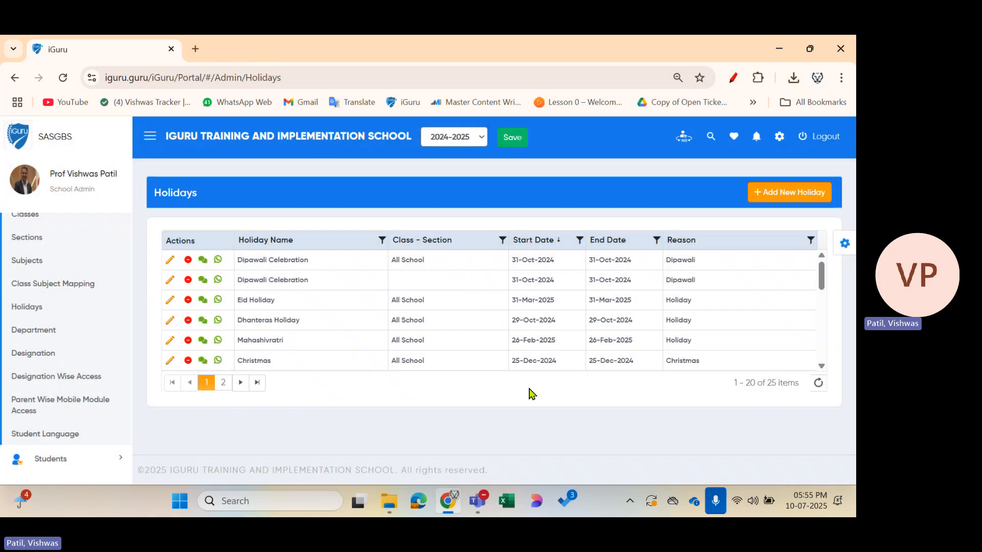
Step: Look through the holiday list to its last page and check the Gandhi Jayanti entry's name and start date
scroll(403, 351, down, 3)
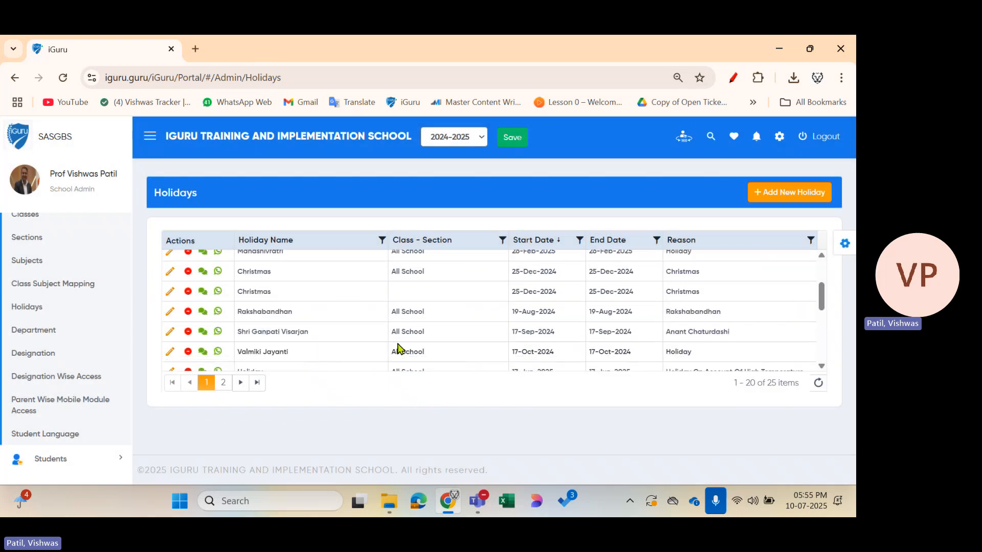
scroll(398, 349, down, 6)
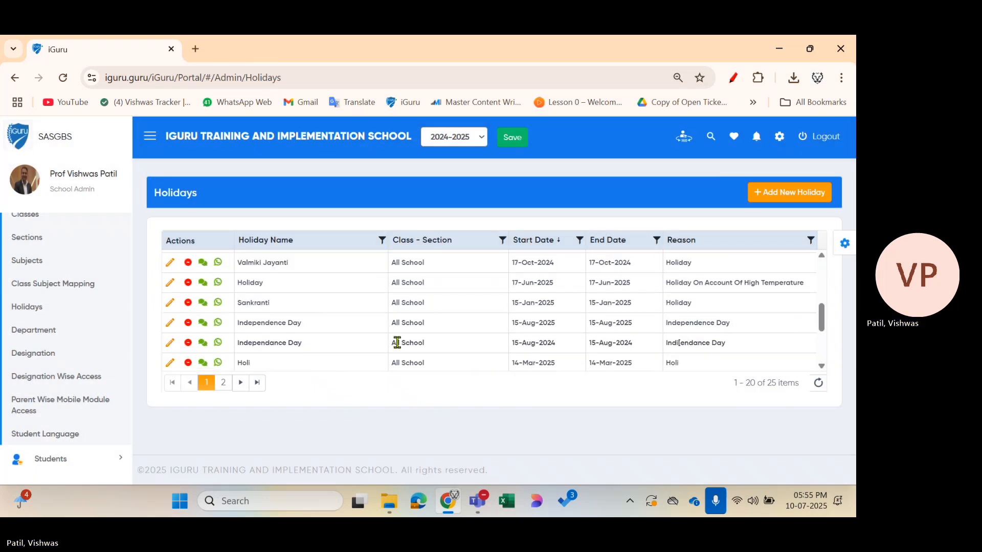
scroll(401, 349, down, 1)
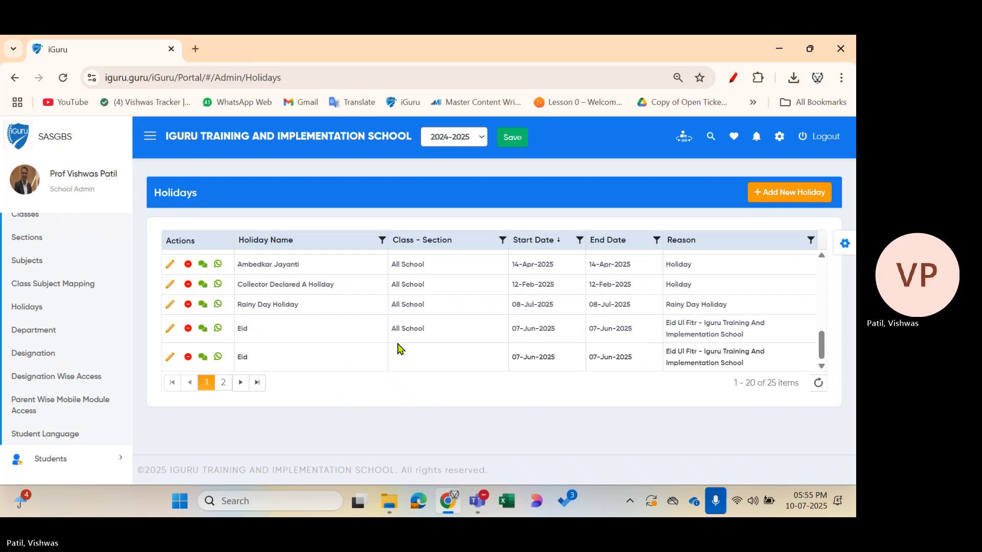
click(258, 383)
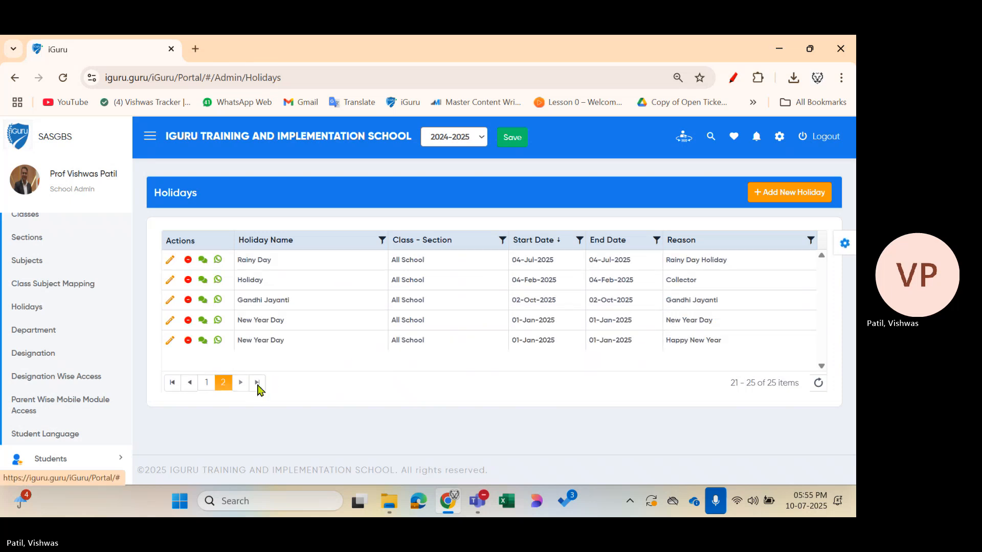
click(276, 301)
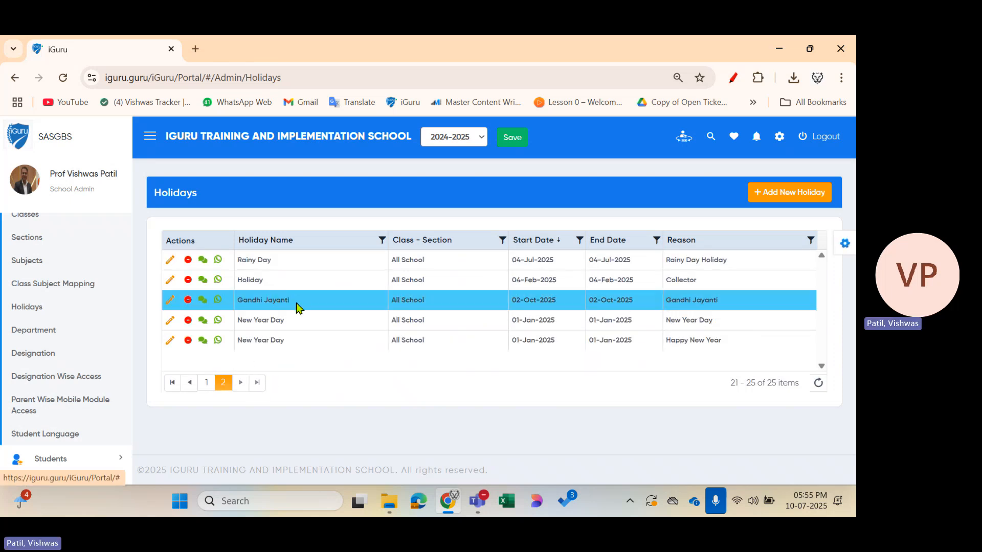
drag(293, 302, 238, 301)
click(513, 301)
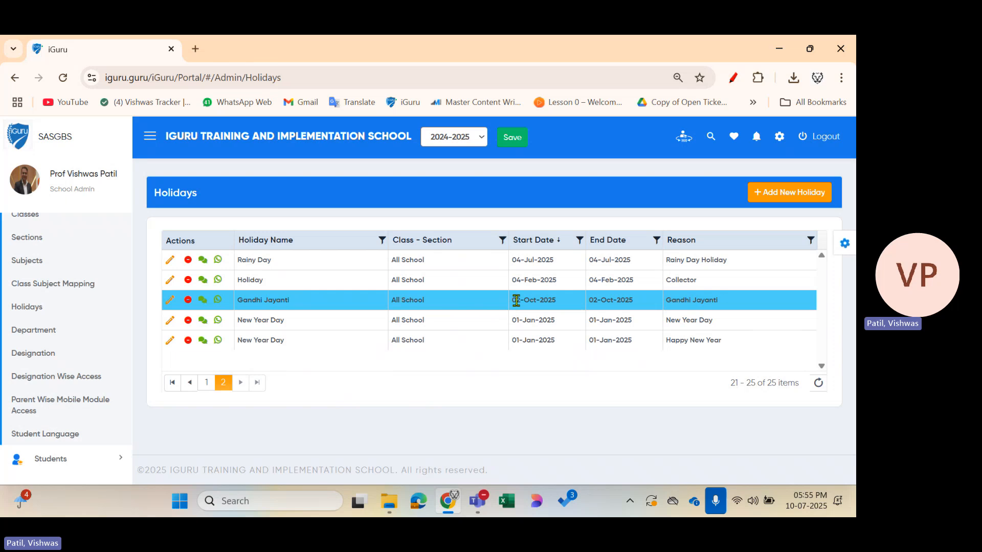
drag(514, 301, 566, 307)
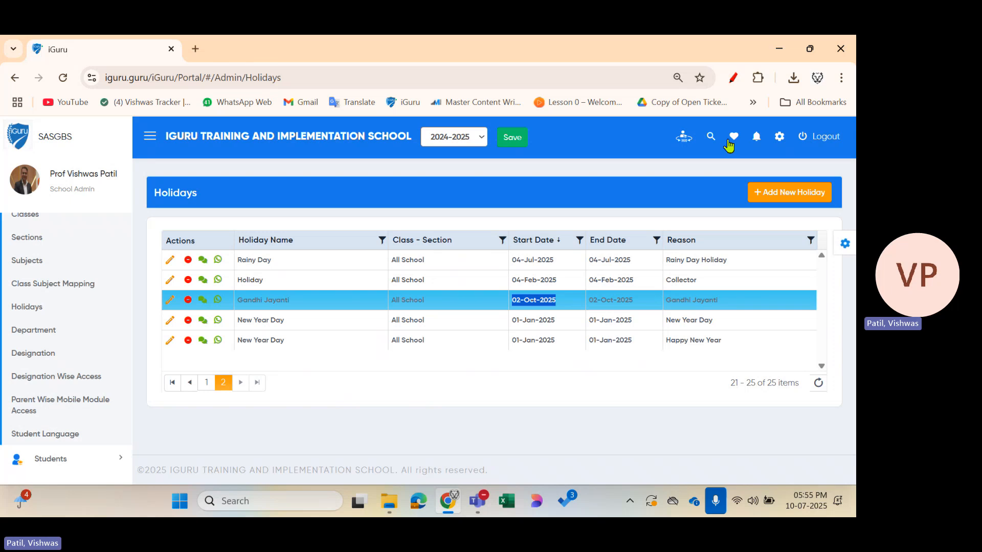
Step: Circle the SMS and WhatsApp actions of the Gandhi Jayanti row with the red annotation pen and exit annotation mode
click(733, 78)
mouse_move(229, 289)
mouse_down()
mouse_move(202, 288)
mouse_move(190, 307)
mouse_move(228, 312)
mouse_move(229, 290)
mouse_up()
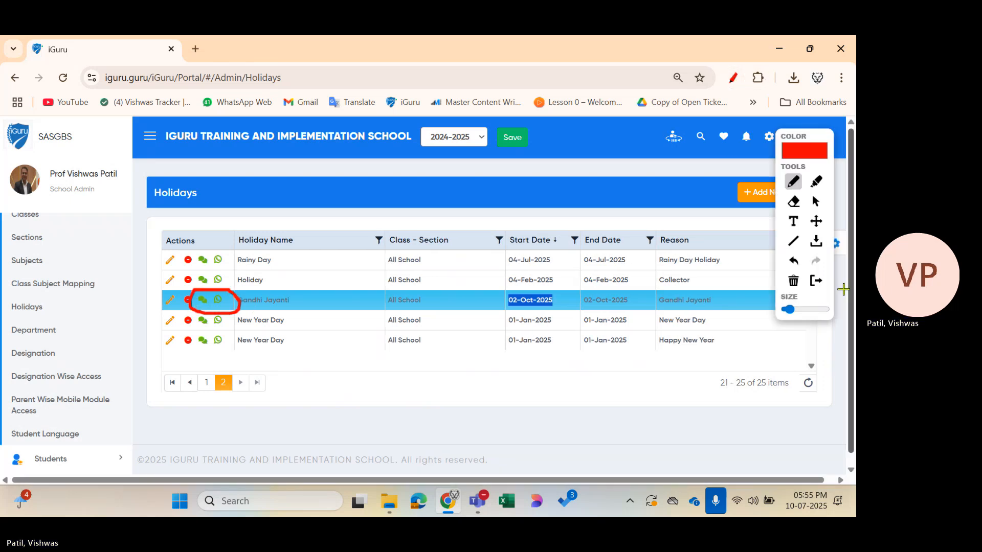
click(816, 281)
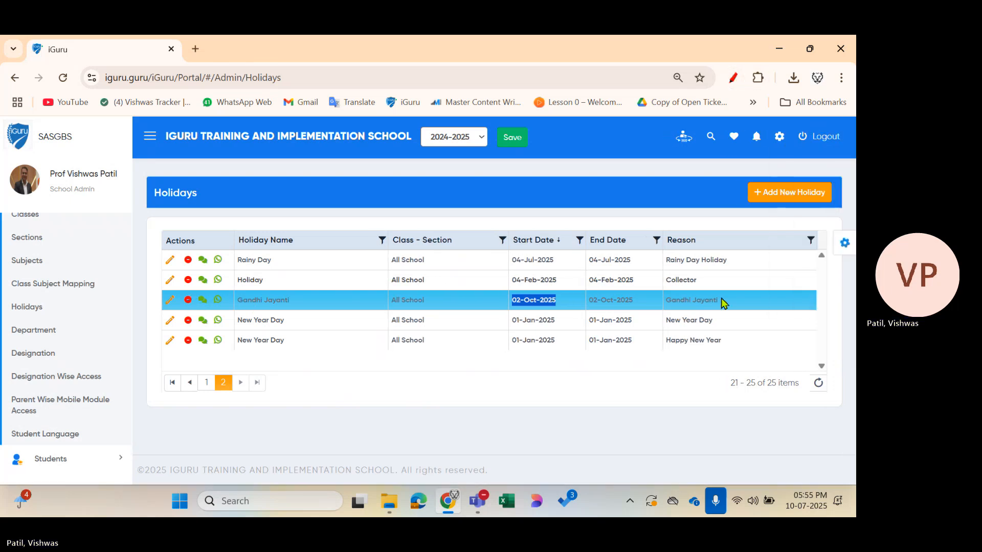
Step: Send the SMS notification for the Gandhi Jayanti holiday and dismiss the resulting message
click(203, 304)
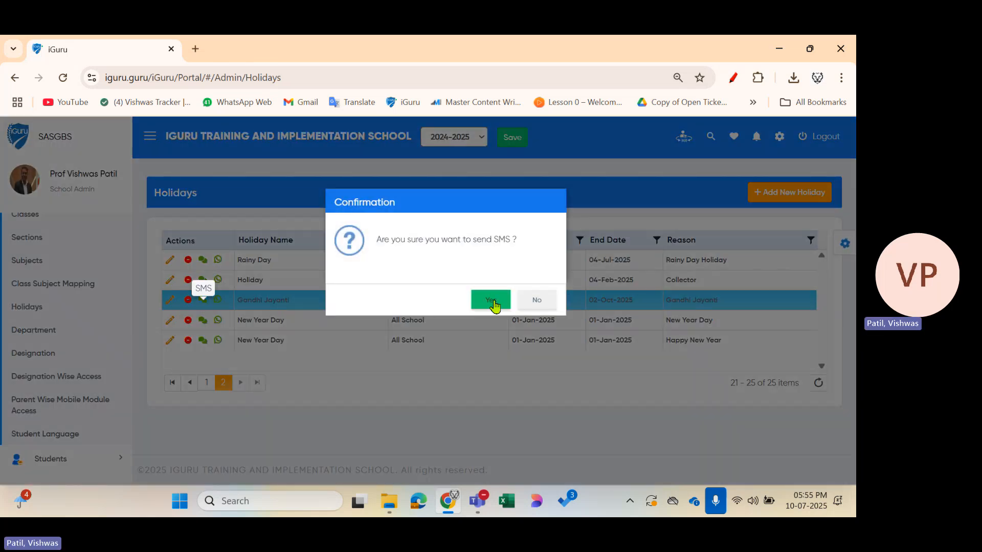
click(494, 302)
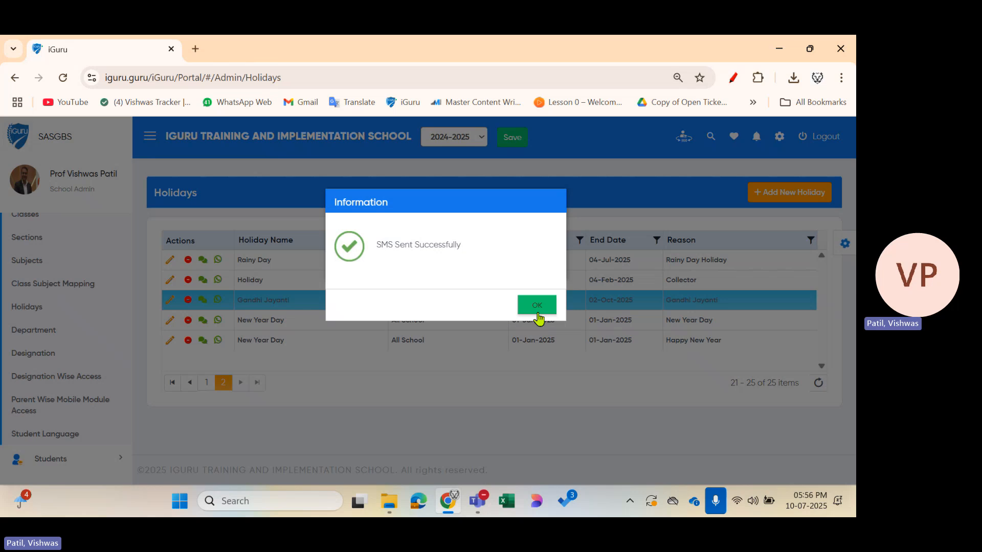
click(538, 314)
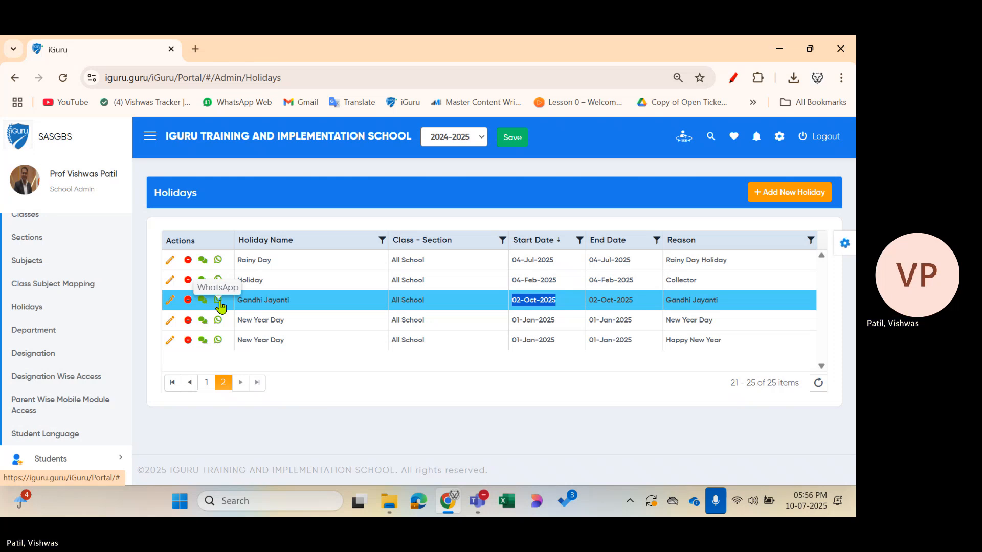
Step: Open and close the Gandhi Jayanti row's edit mode without changes, and start deleting the holiday but decline the confirmation
click(171, 307)
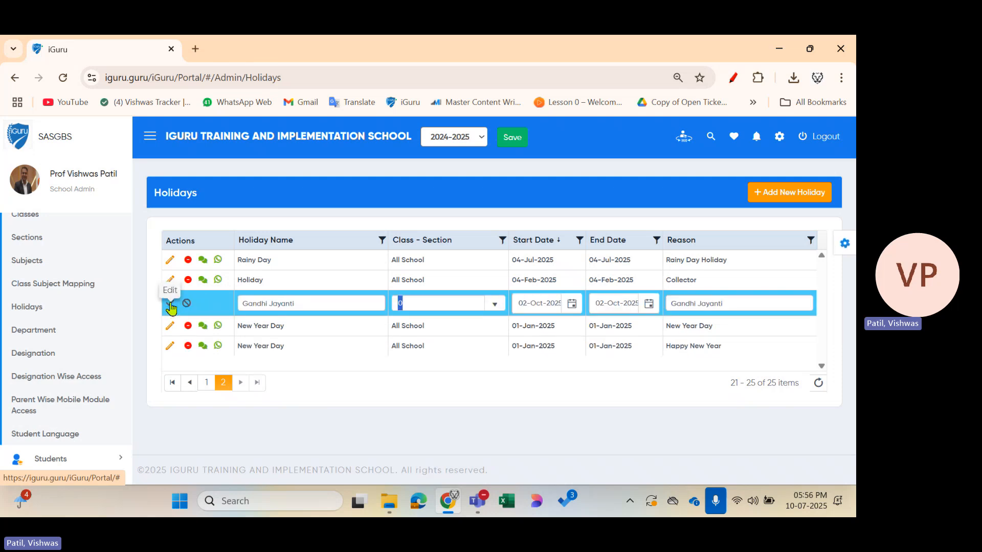
click(170, 306)
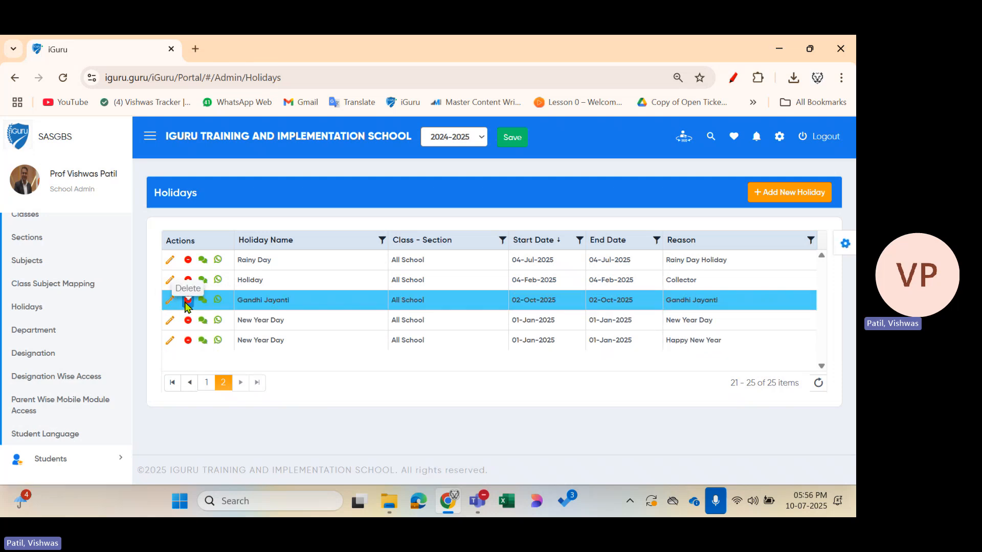
click(187, 301)
click(532, 300)
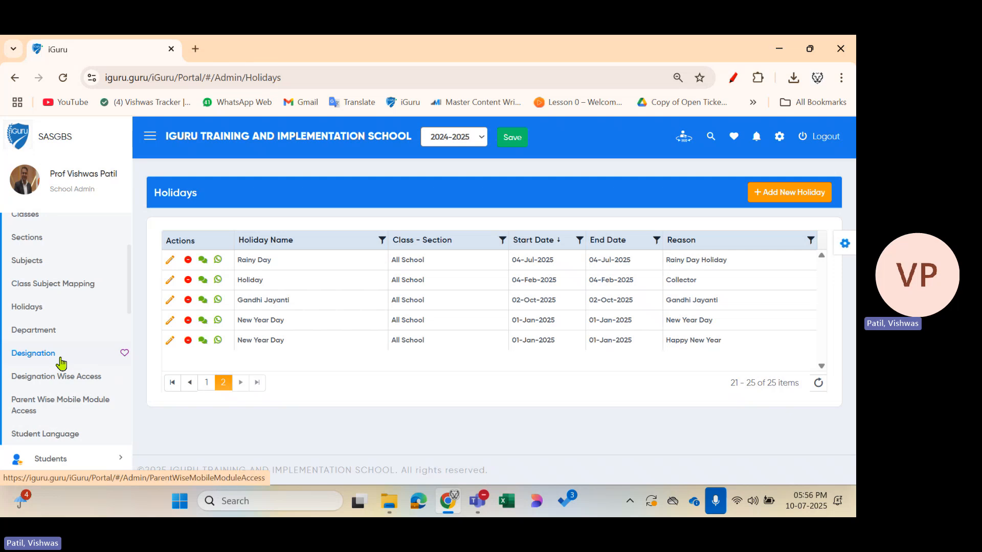
Step: Open the Department page and select the TEACHING department in the list
scroll(61, 363, down, 1)
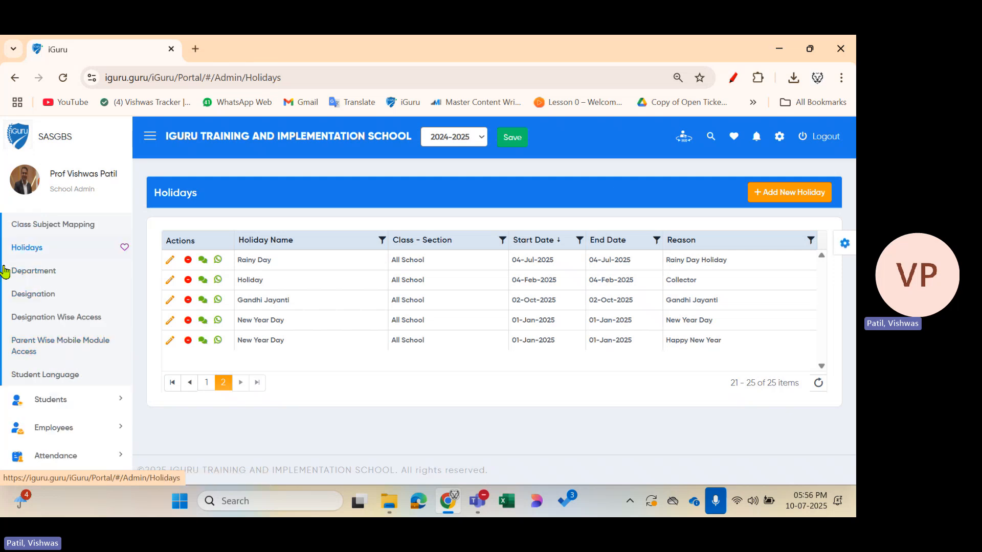
click(49, 273)
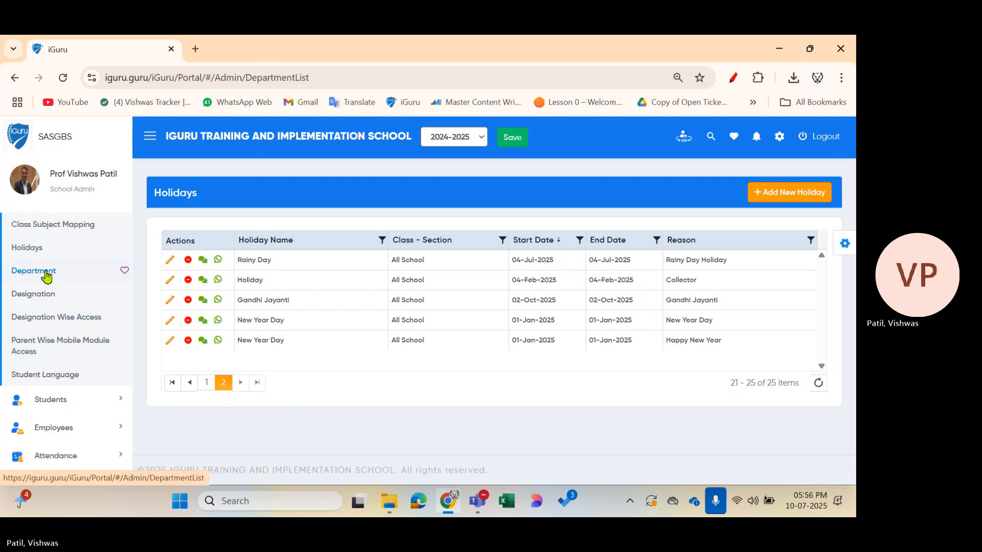
click(597, 346)
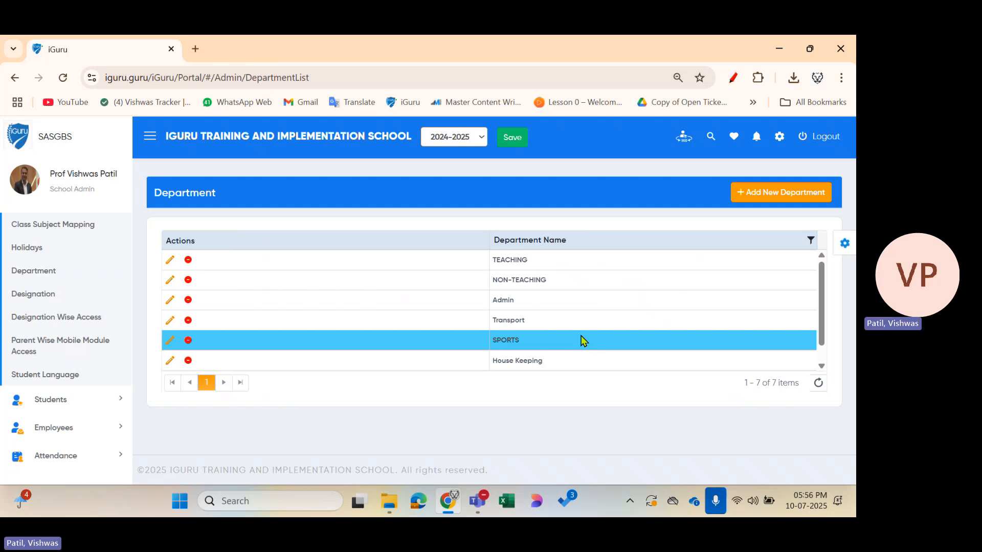
click(530, 261)
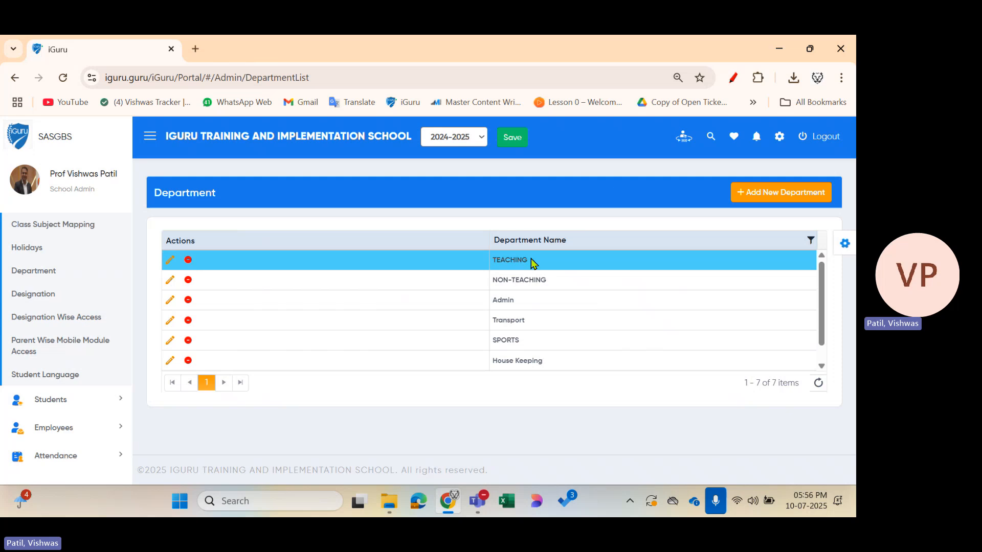
Step: Look through the department list and highlight the SPORTS department
click(542, 301)
click(551, 341)
scroll(552, 343, down, 1)
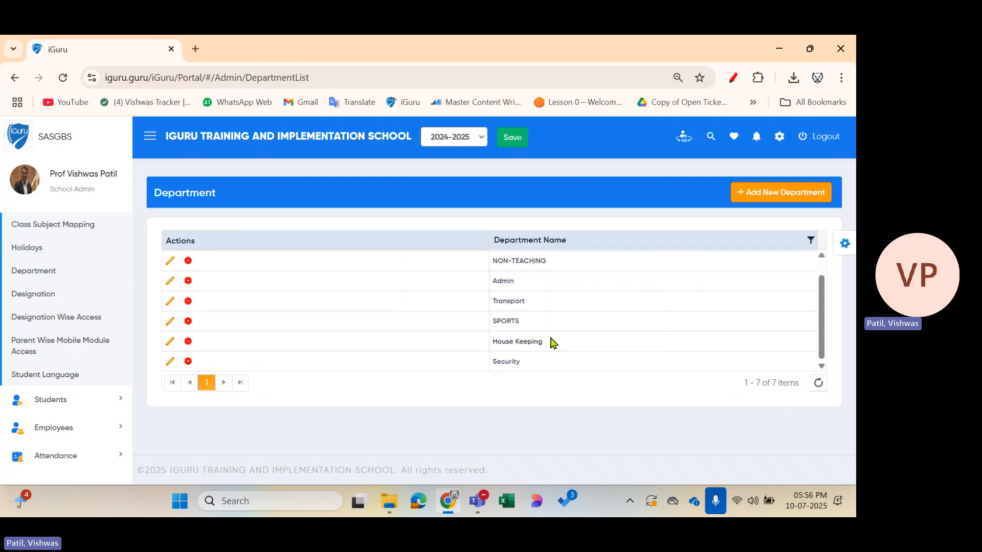
scroll(548, 344, up, 1)
click(547, 345)
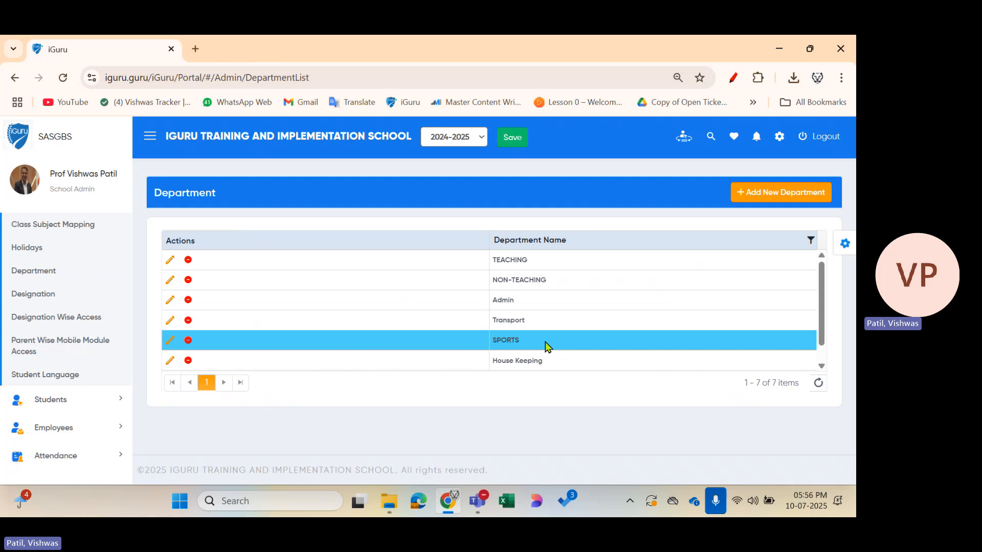
Step: Add one new department named Finance, dismiss the resulting message and highlight the new entry in the list
click(747, 196)
click(297, 237)
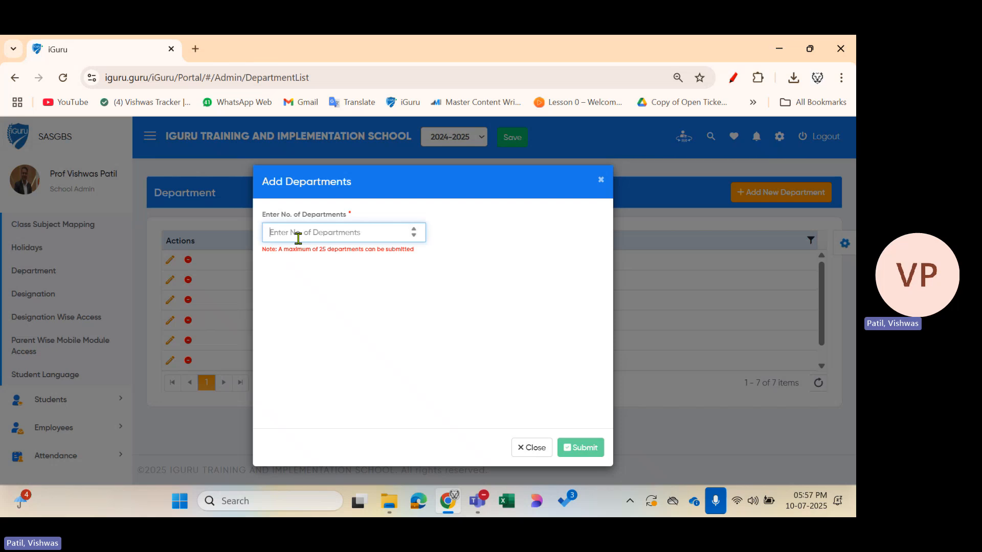
text(1)
click(336, 293)
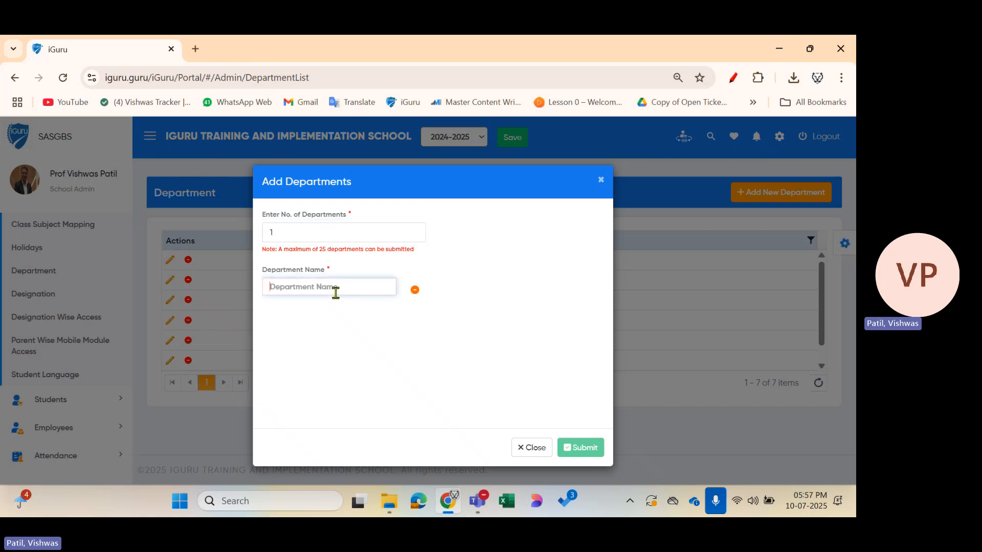
text(Fina)
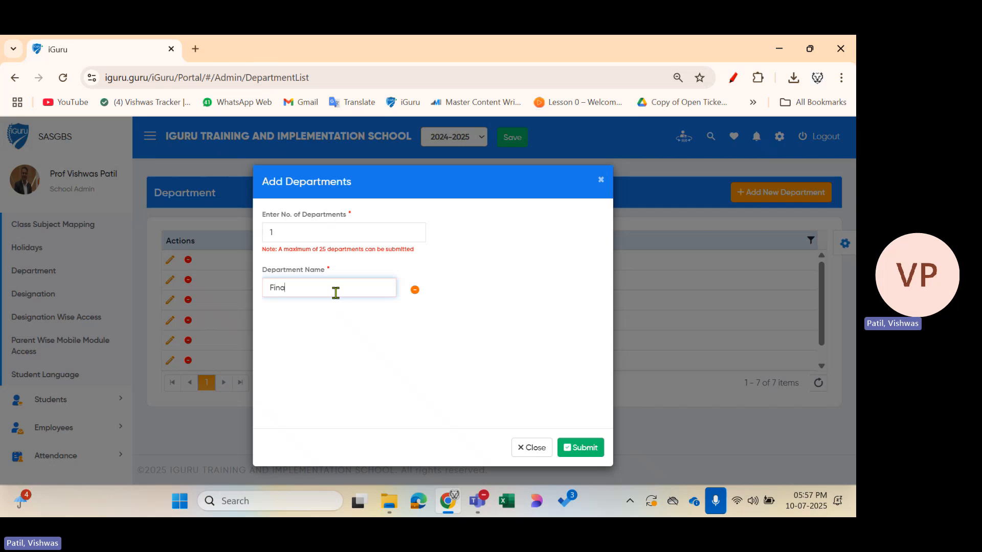
text(nce)
click(566, 449)
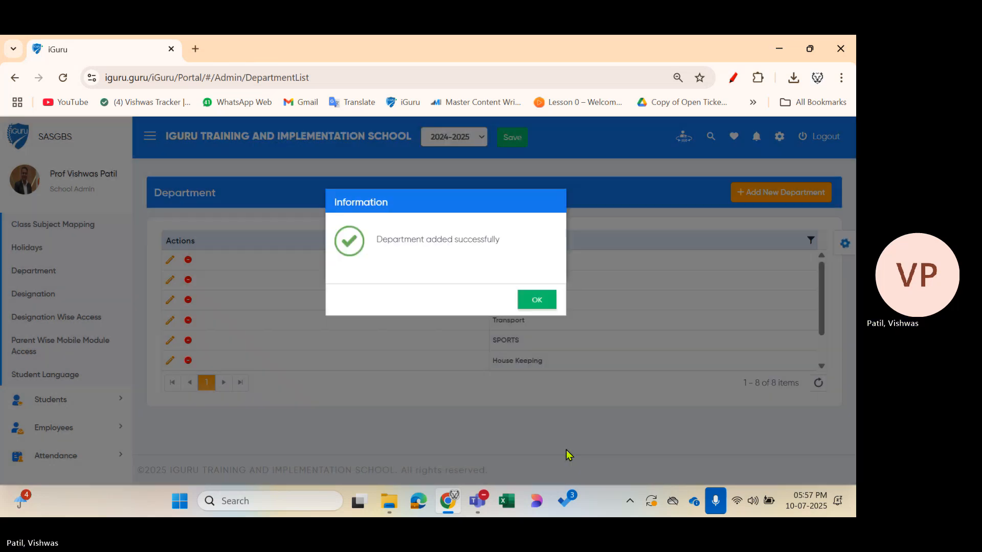
click(537, 306)
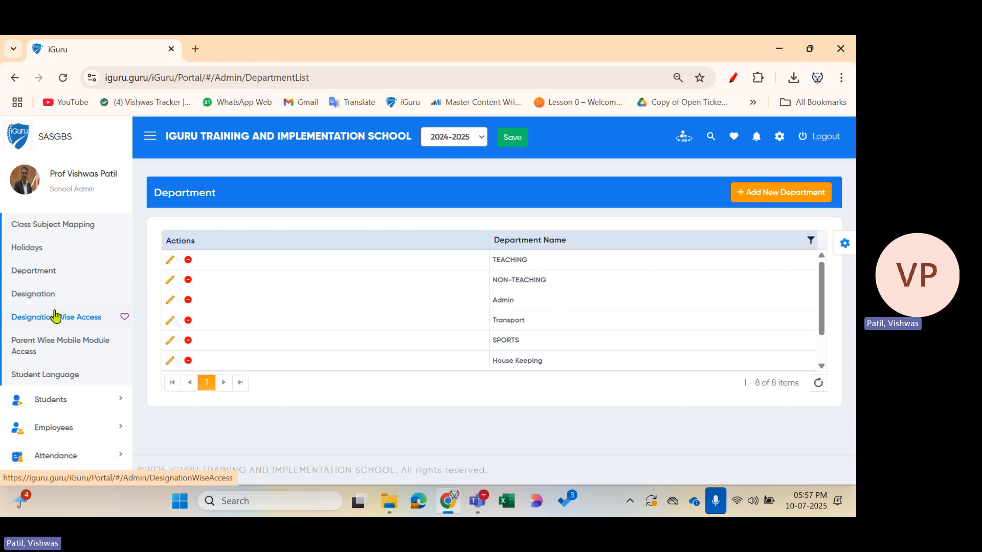
scroll(313, 340, down, 2)
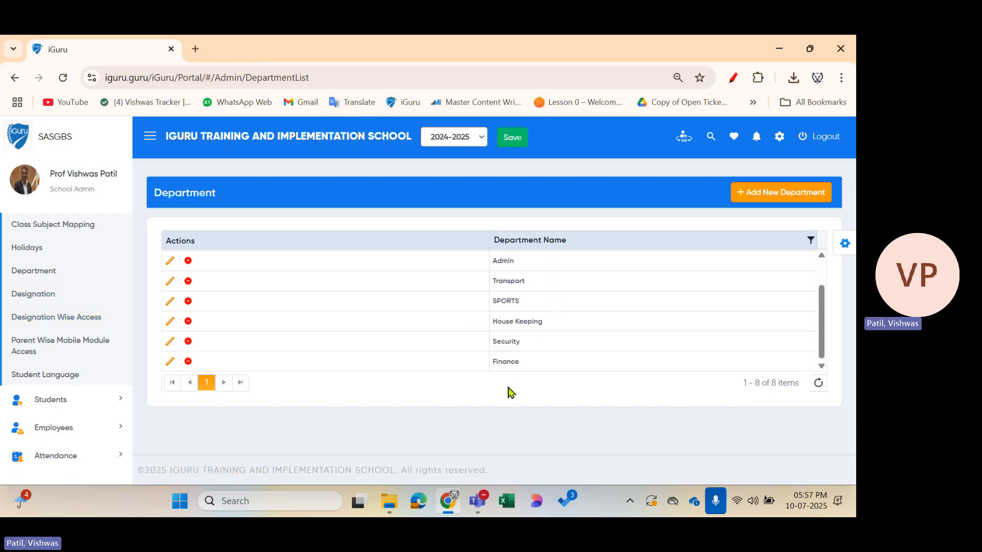
double_click(505, 362)
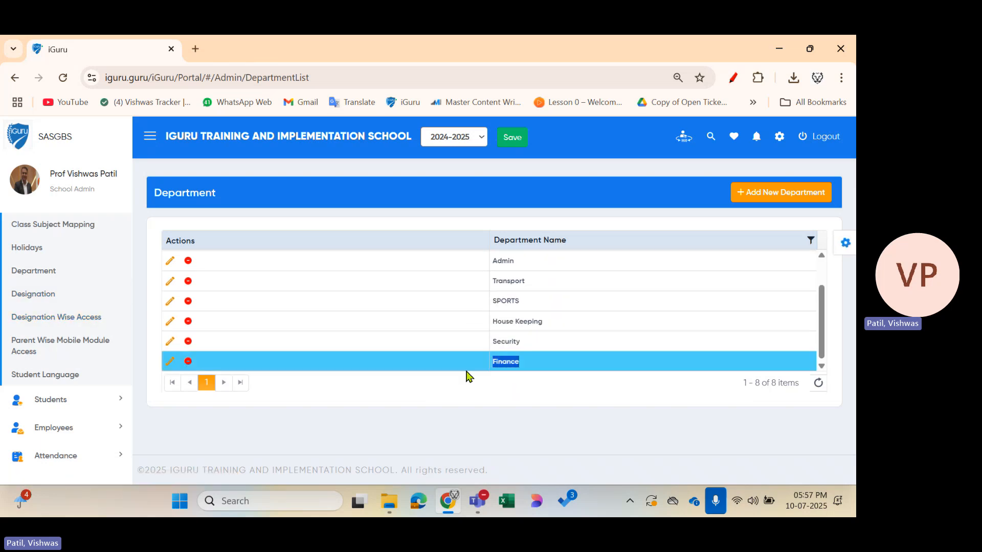
Step: Open the Designation page and start adding 2 designations, naming the first one Sr Accountant
click(40, 301)
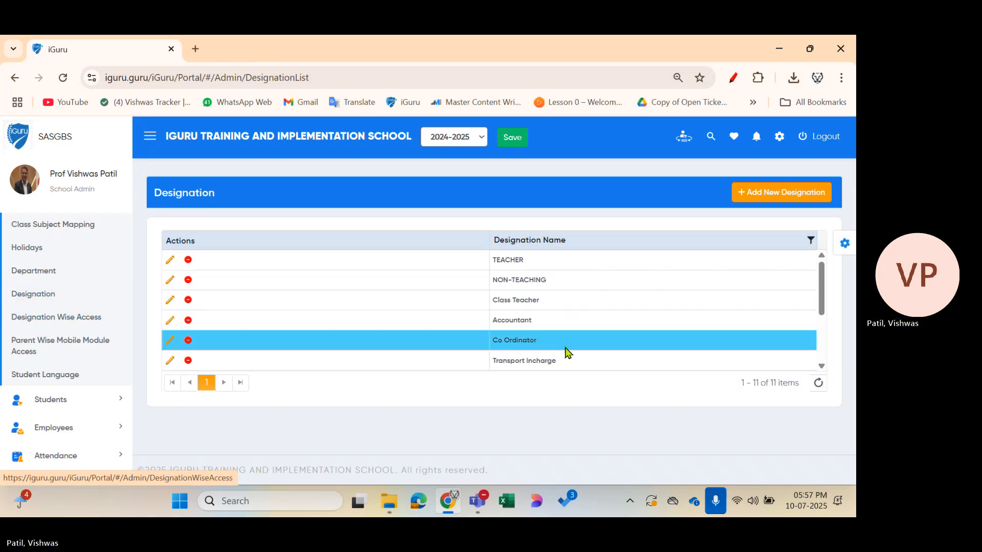
click(747, 199)
click(297, 232)
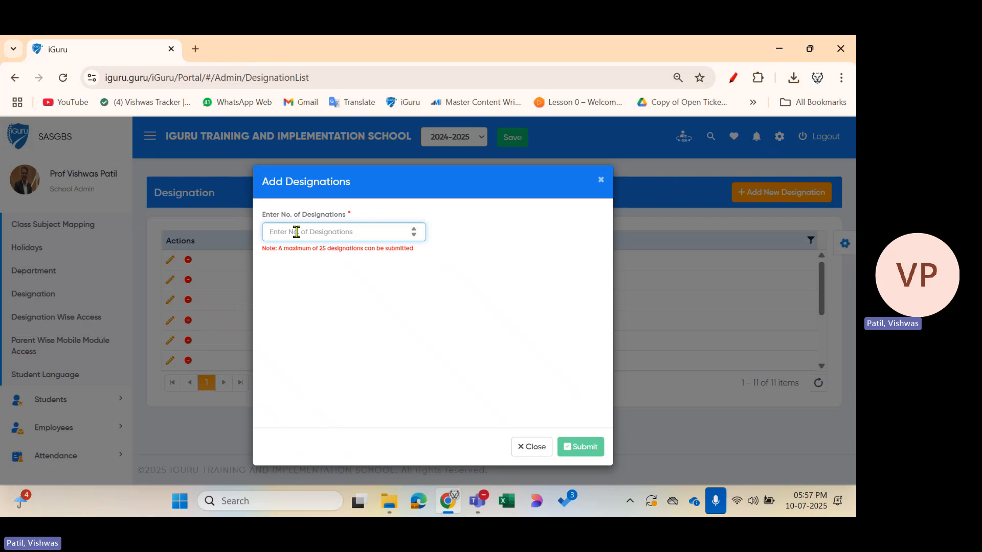
text(2)
click(318, 286)
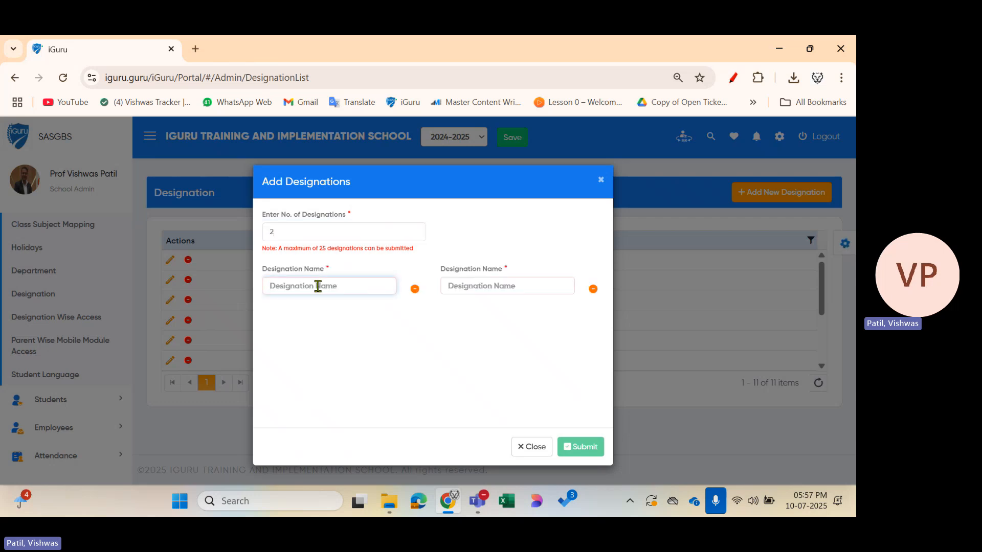
text(Sr Accoun)
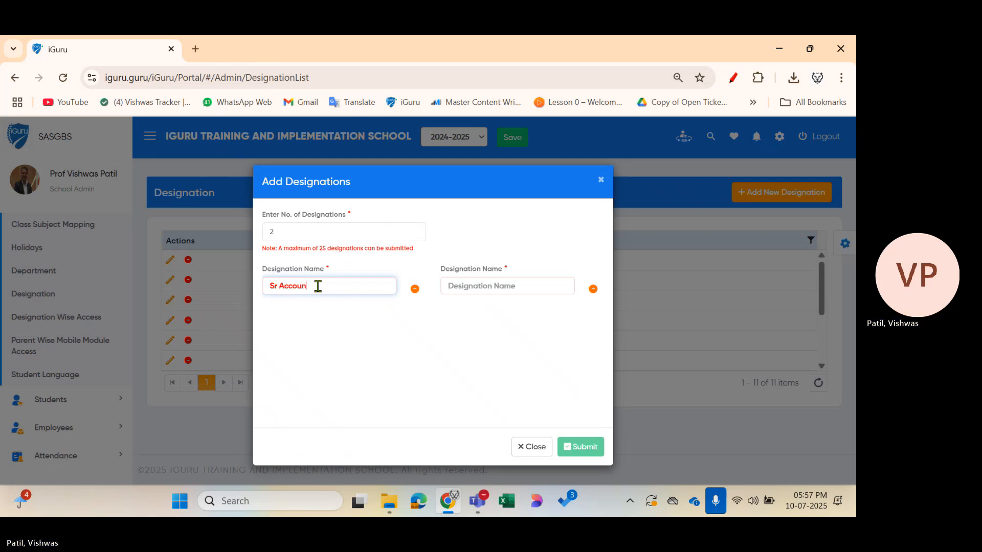
text(tant)
key(Tab)
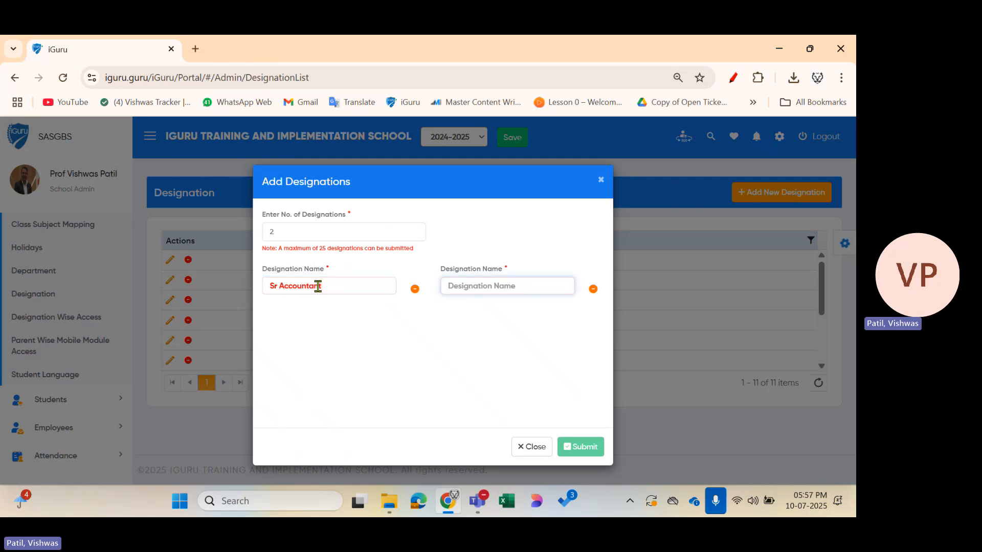
Step: Name the second designation Jr Accountant, submit both and highlight the two new entries in the list
text(Jr Accounta)
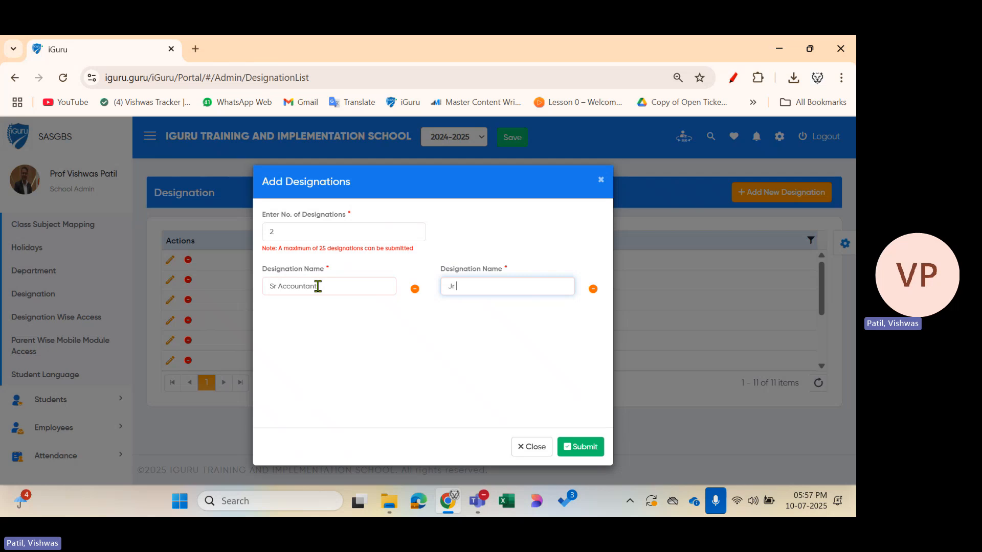
text(nt)
click(580, 445)
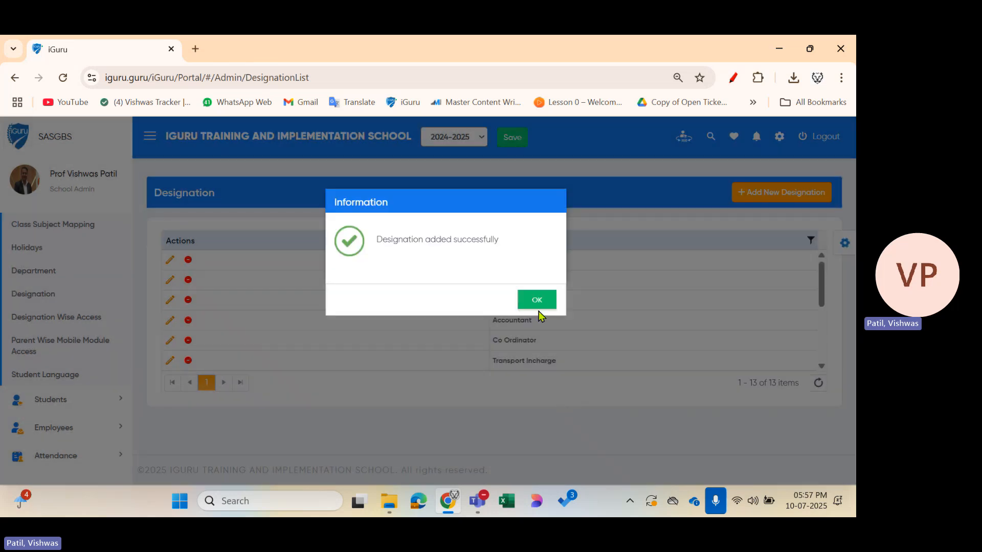
click(536, 304)
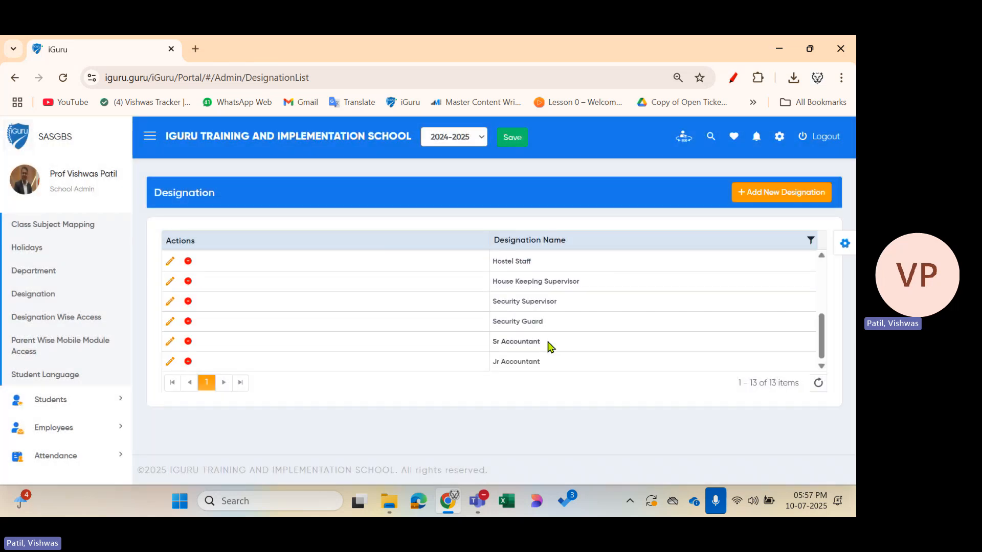
drag(548, 366, 494, 341)
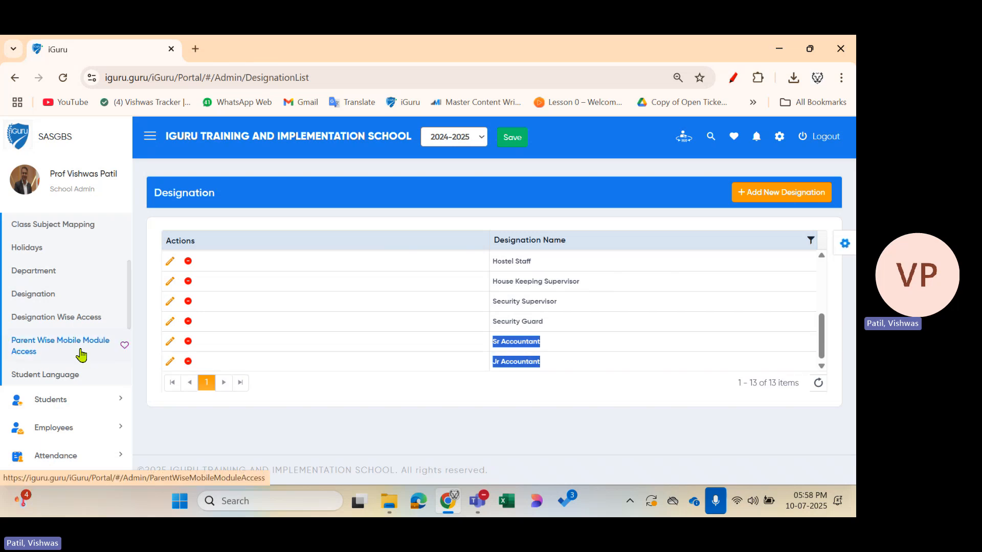
Step: Open Designation Wise Access and load the For Web permissions of the Class Teacher designation
click(49, 323)
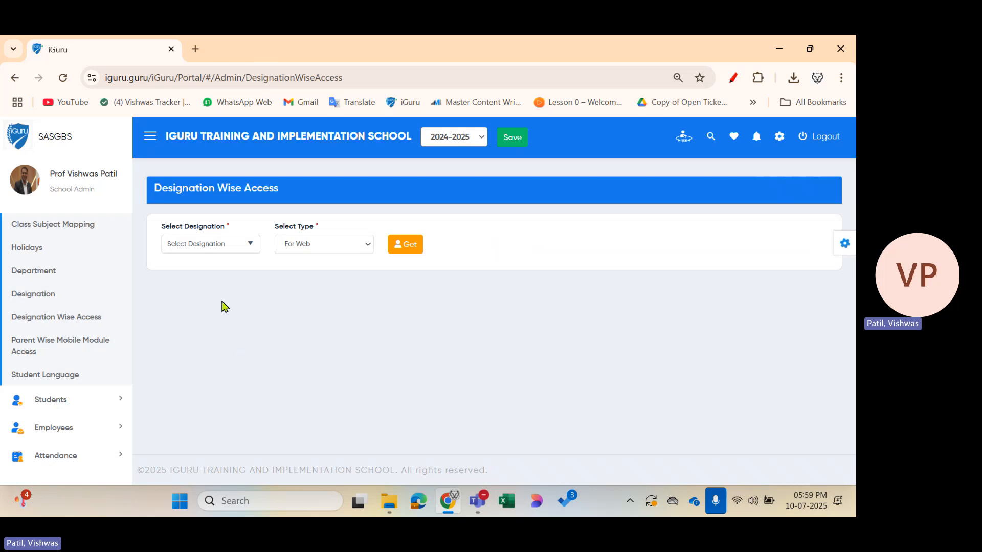
click(217, 251)
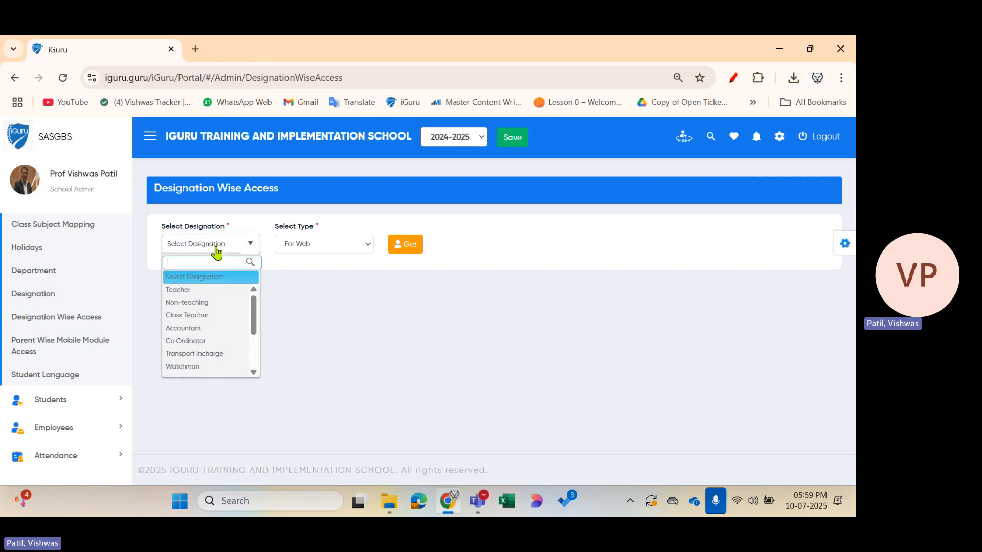
click(225, 320)
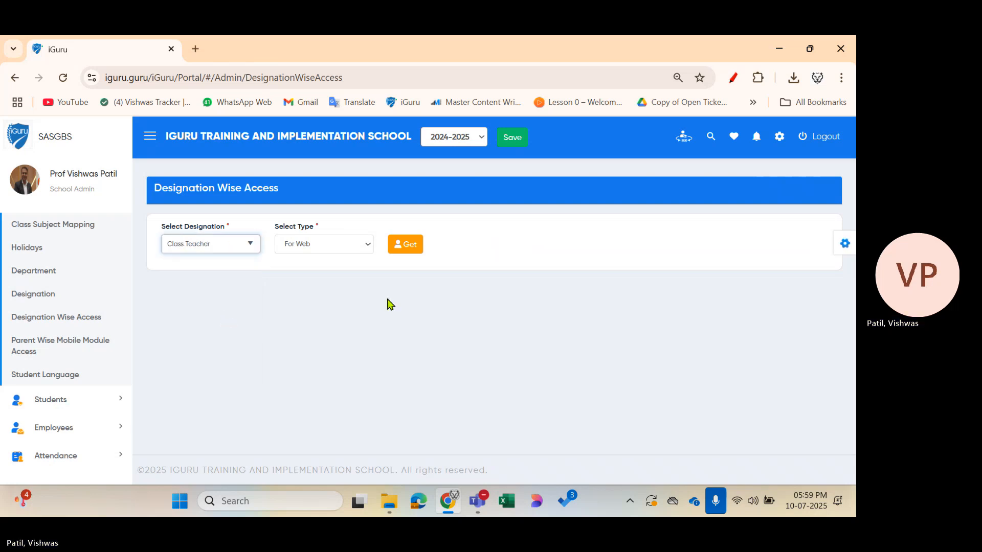
click(324, 250)
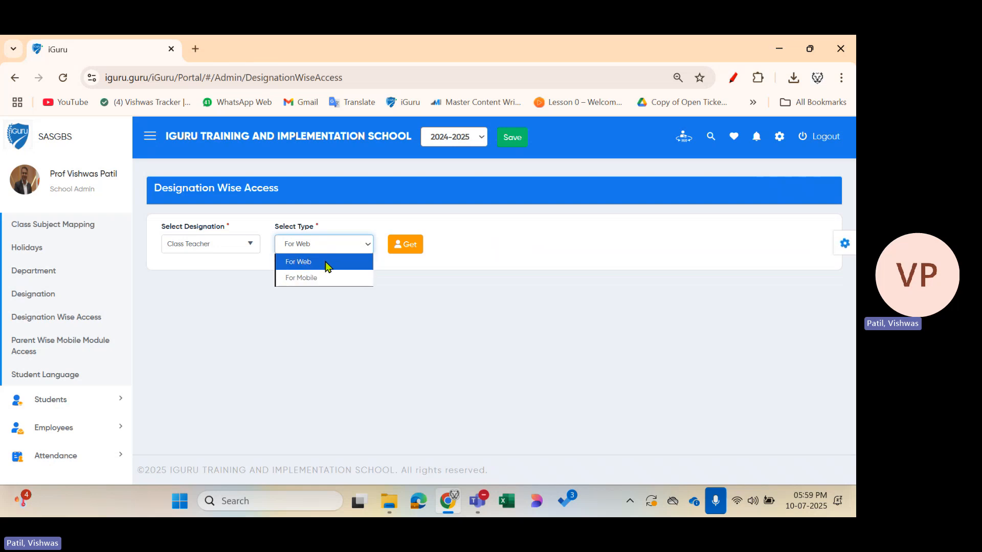
click(326, 265)
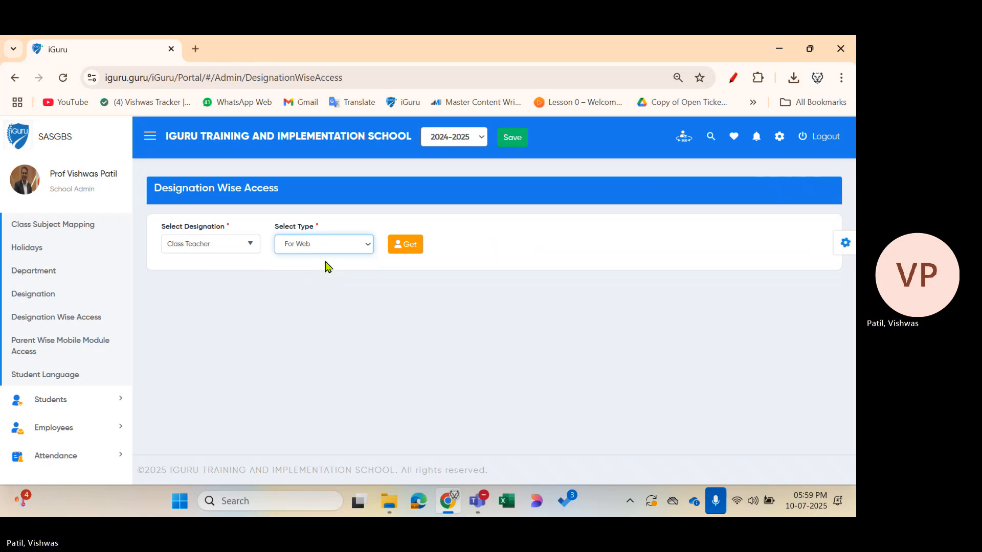
click(419, 256)
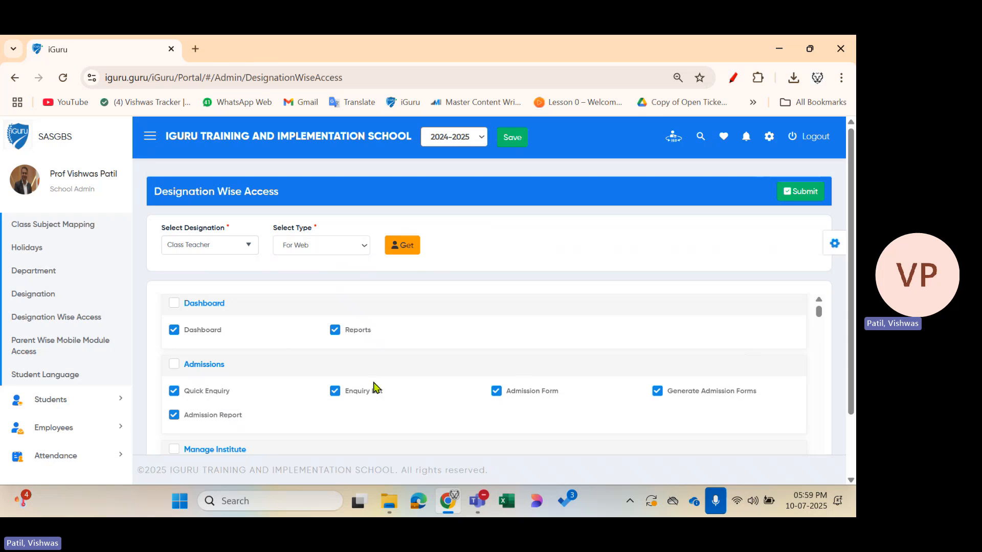
Step: Clear and reselect the whole Dashboard permission group for Class Teacher, leaving only its Reports permission unticked
scroll(276, 348, down, 4)
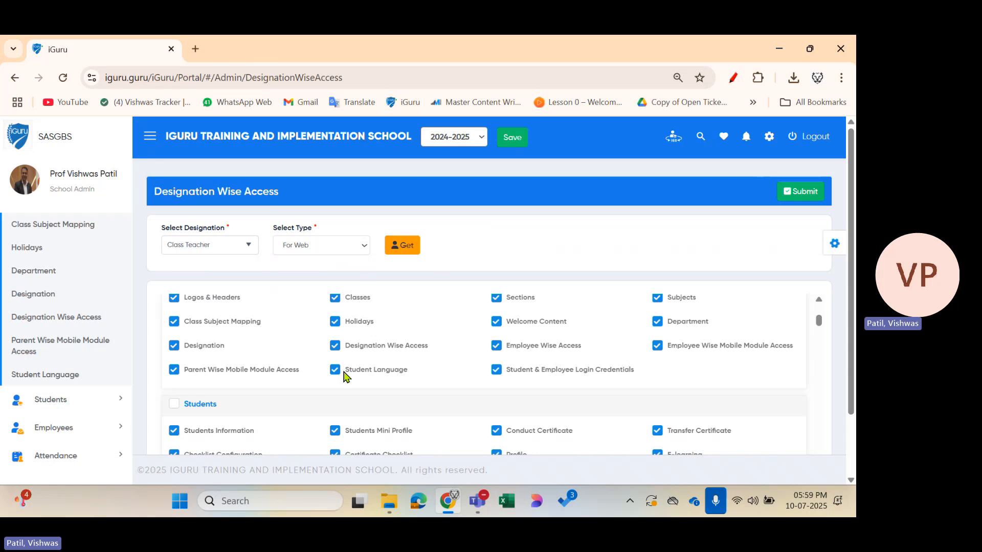
scroll(343, 376, down, 2)
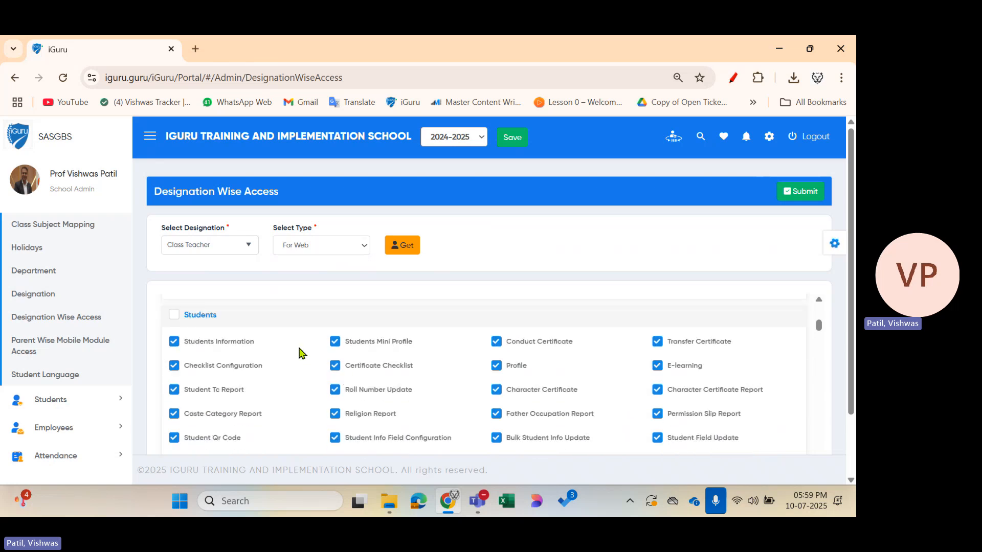
scroll(300, 353, down, 6)
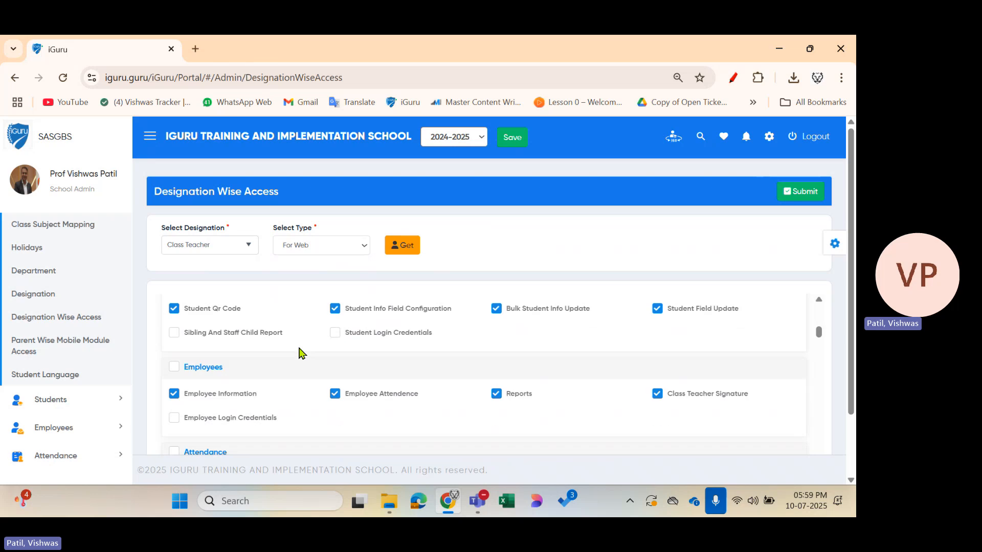
scroll(300, 353, up, 10)
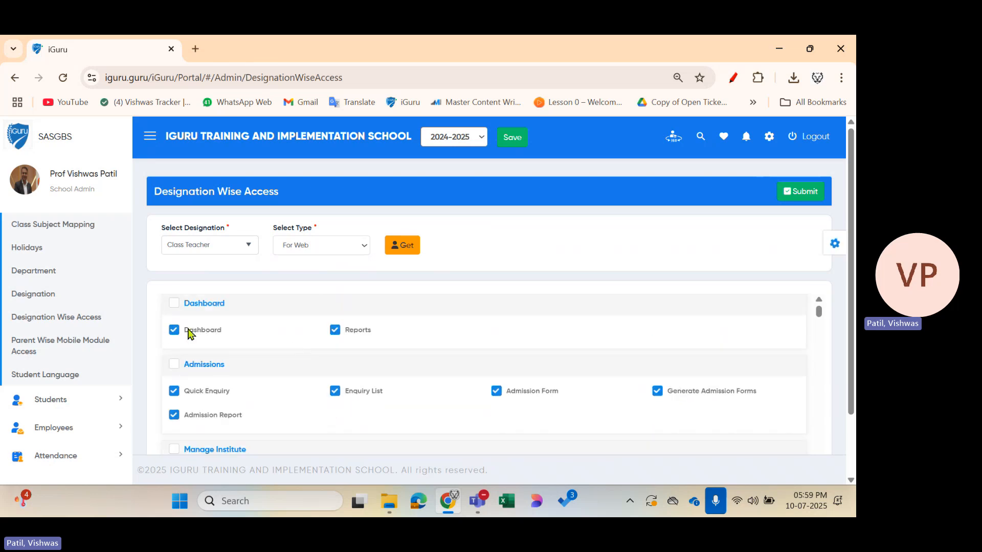
click(174, 303)
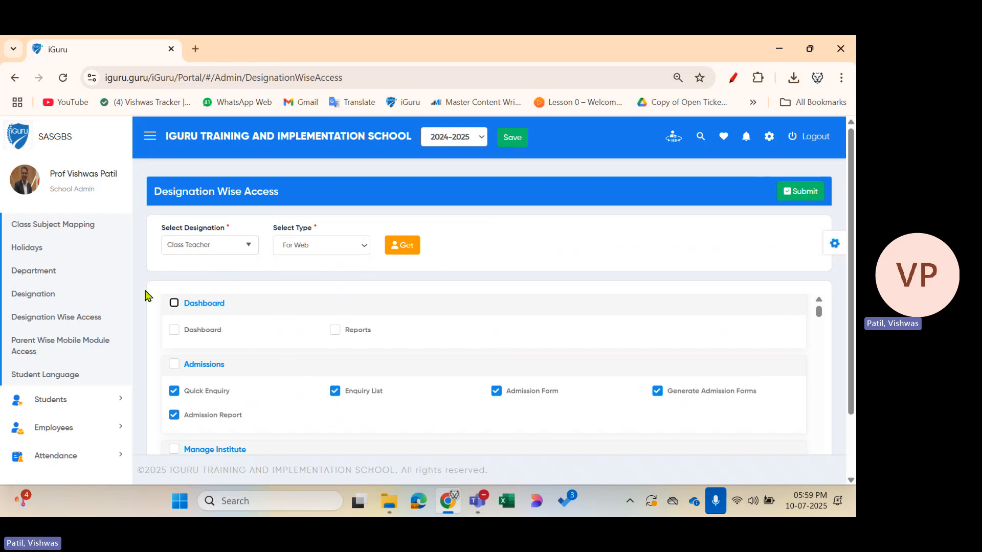
click(174, 305)
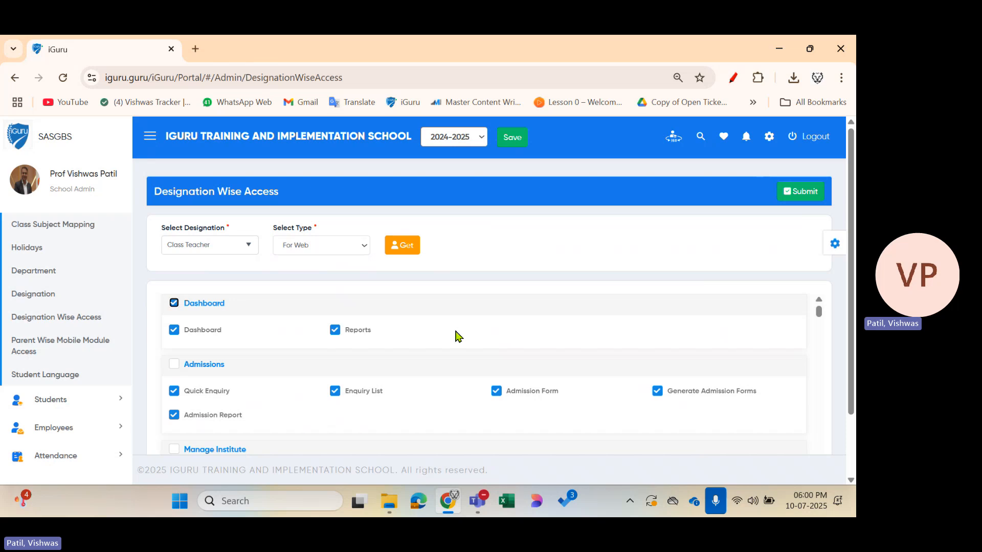
click(335, 332)
Step: Clear the whole Admissions permission group and grant only Quick Enquiry and Enquiry List
scroll(563, 318, down, 2)
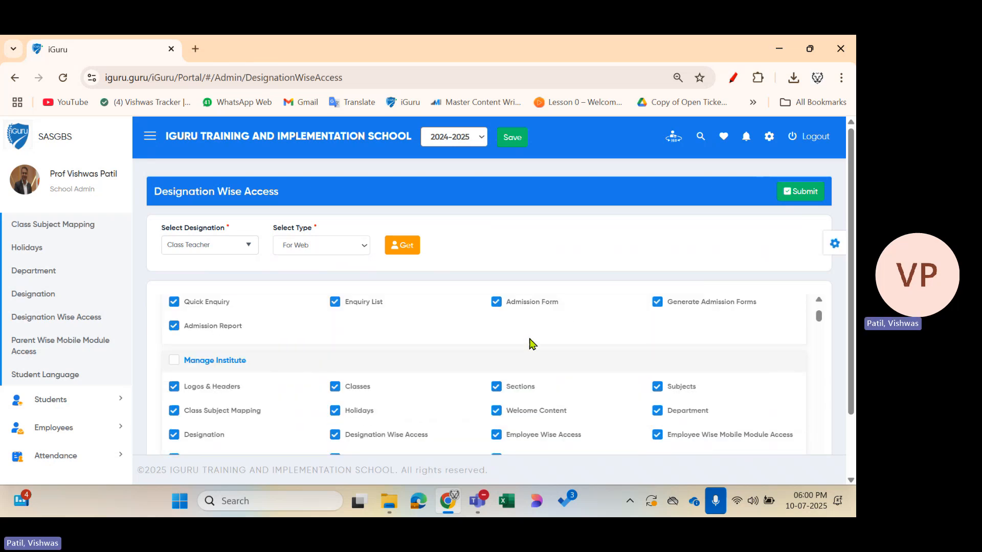
scroll(445, 405, down, 3)
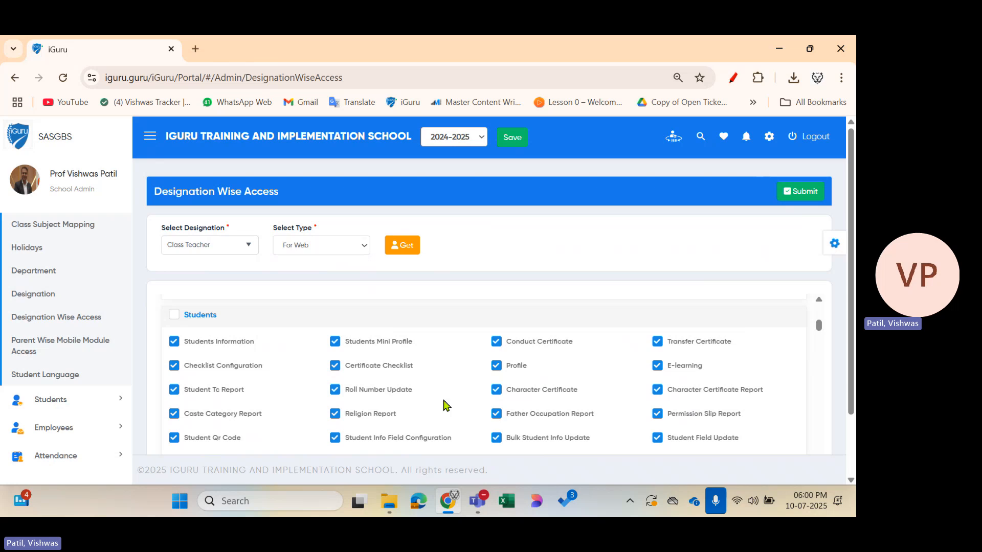
scroll(426, 401, up, 3)
scroll(283, 376, up, 2)
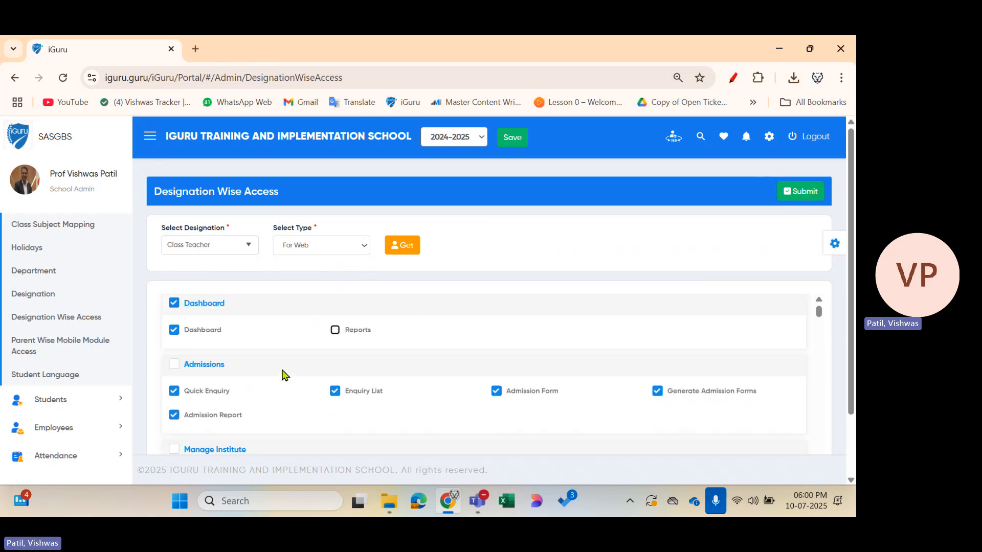
click(174, 363)
click(173, 364)
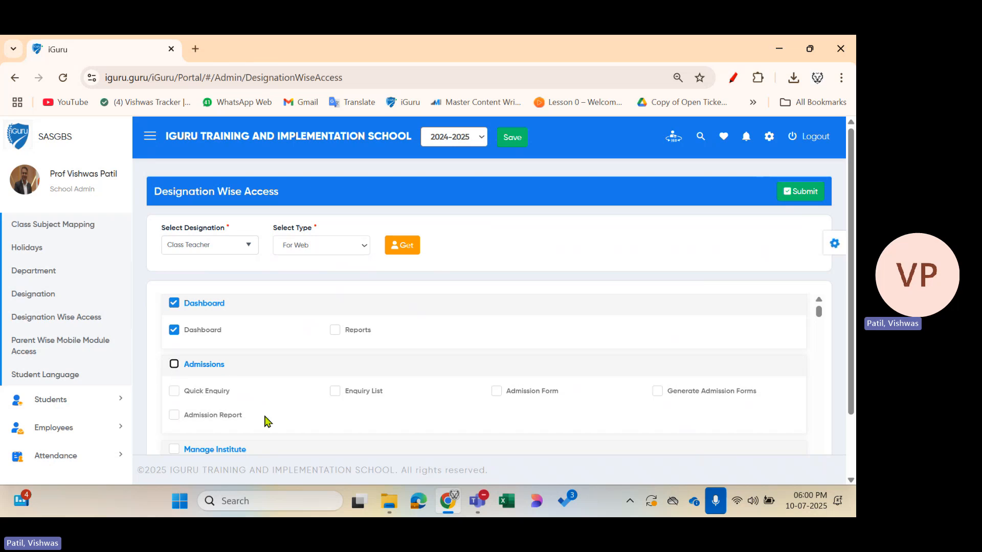
click(175, 391)
click(335, 391)
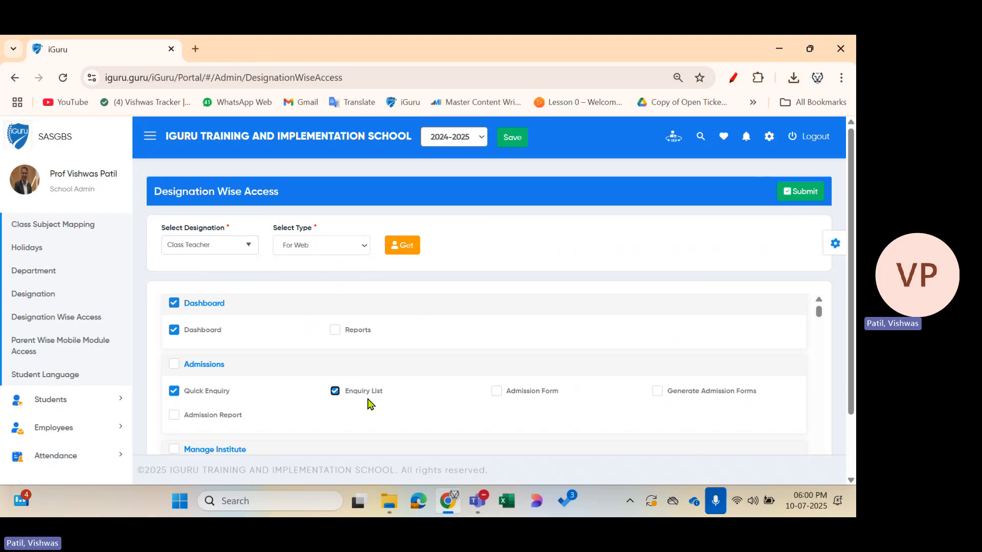
Step: Grant the Admission Form web permission to Class Teacher and look over the remaining permission groups
click(495, 393)
scroll(595, 366, down, 15)
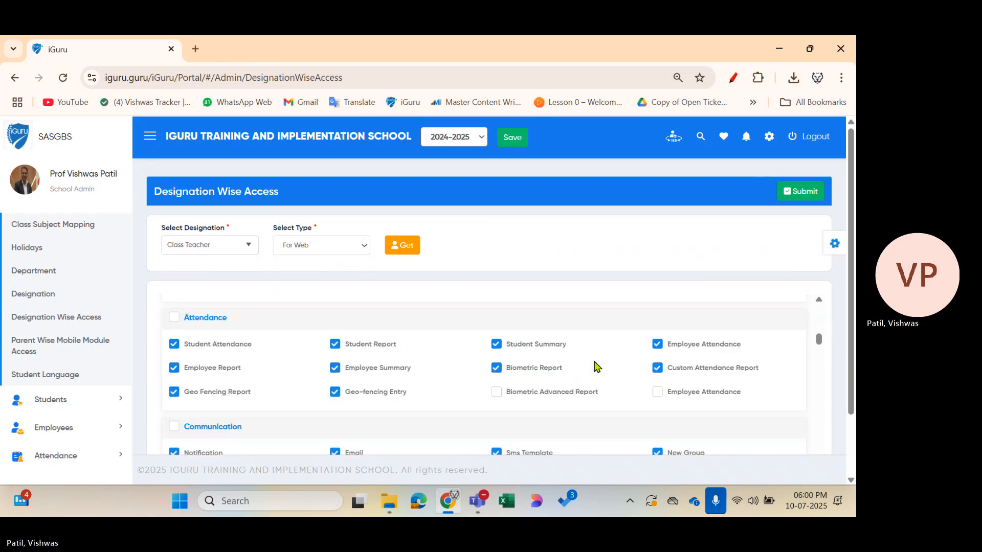
scroll(596, 366, up, 15)
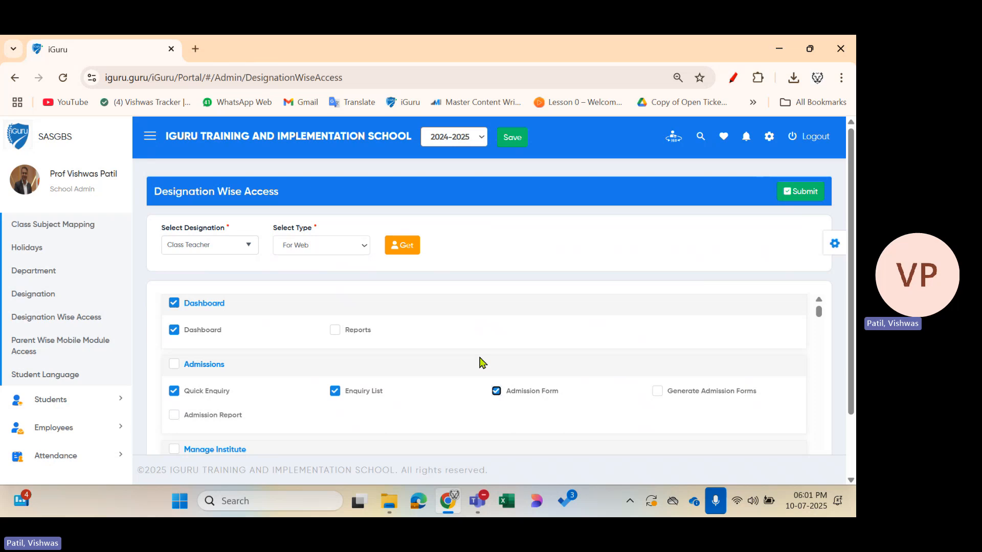
Step: Load the For Mobile permissions of the Class Teacher designation and review the whole module list
click(307, 248)
click(307, 280)
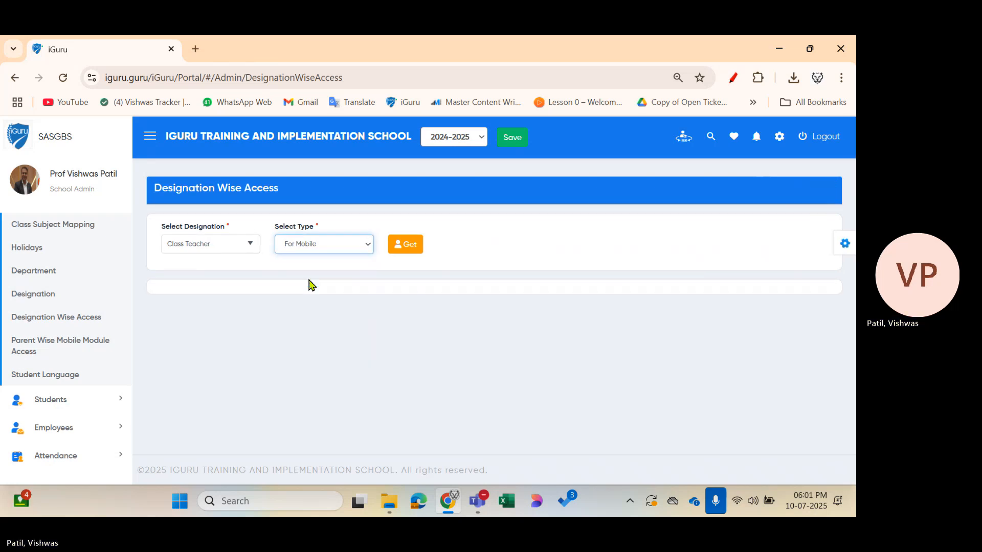
click(400, 246)
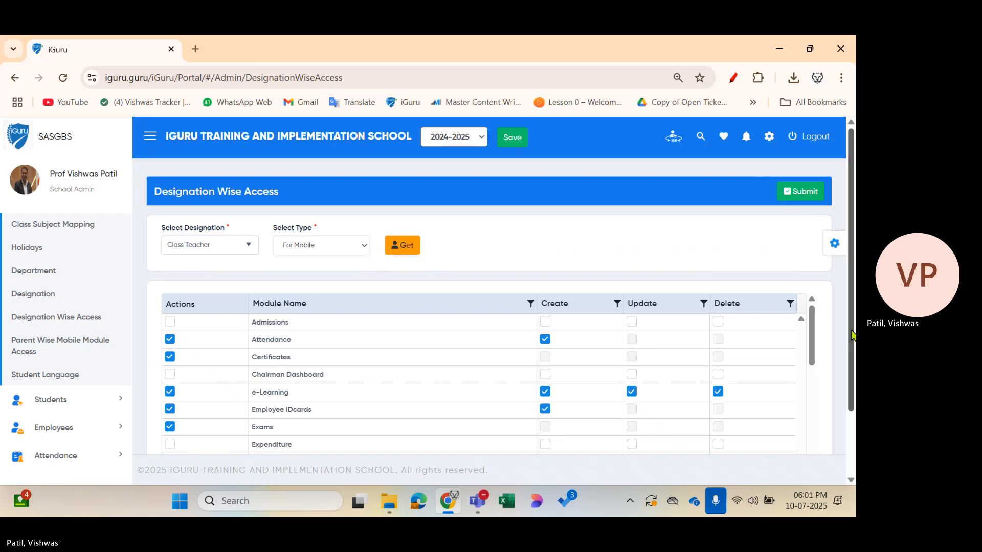
drag(853, 335, 854, 410)
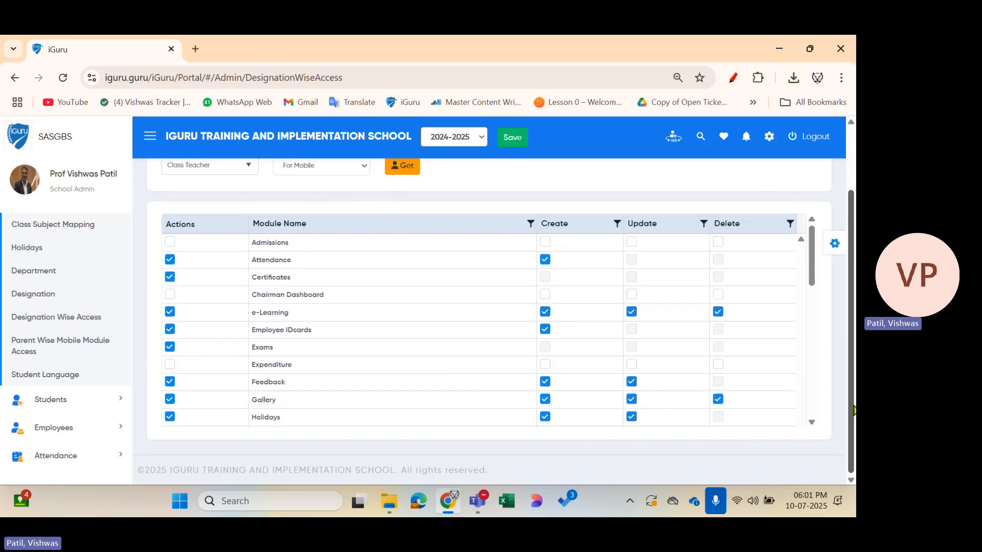
scroll(499, 357, down, 9)
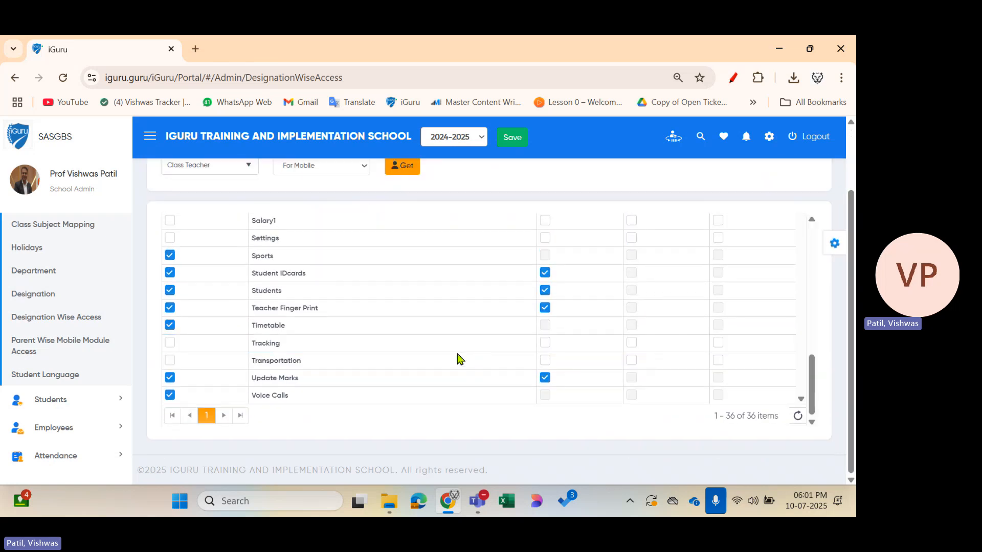
scroll(456, 358, up, 11)
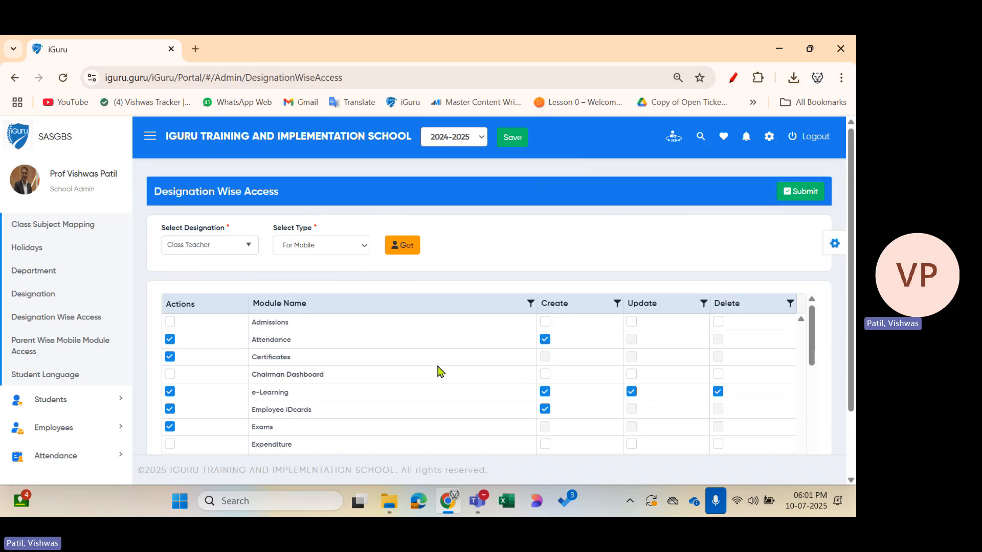
scroll(438, 367, down, 3)
scroll(437, 367, up, 3)
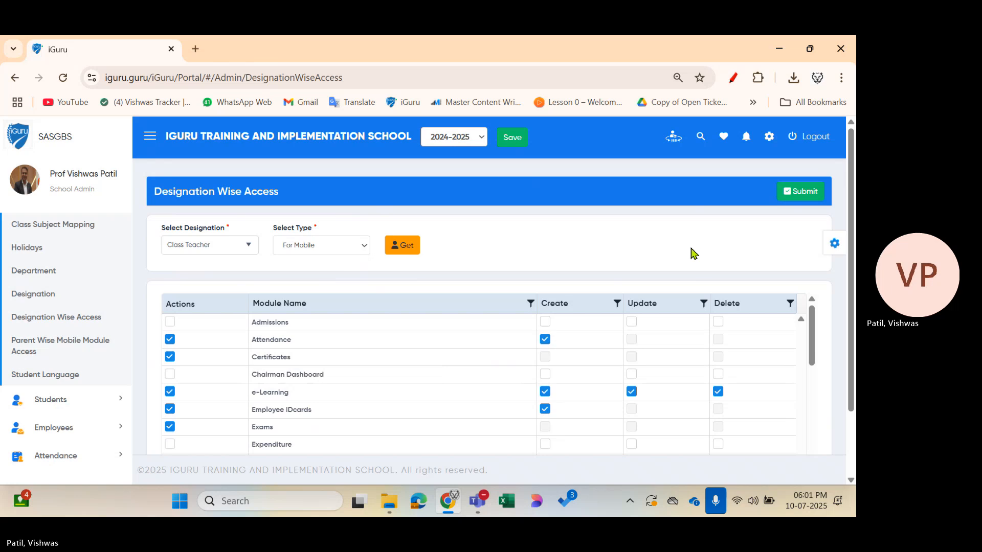
Step: Circle the Actions, Module Name, Create, Update and Delete column headings in red and exit the annotation tool
click(733, 77)
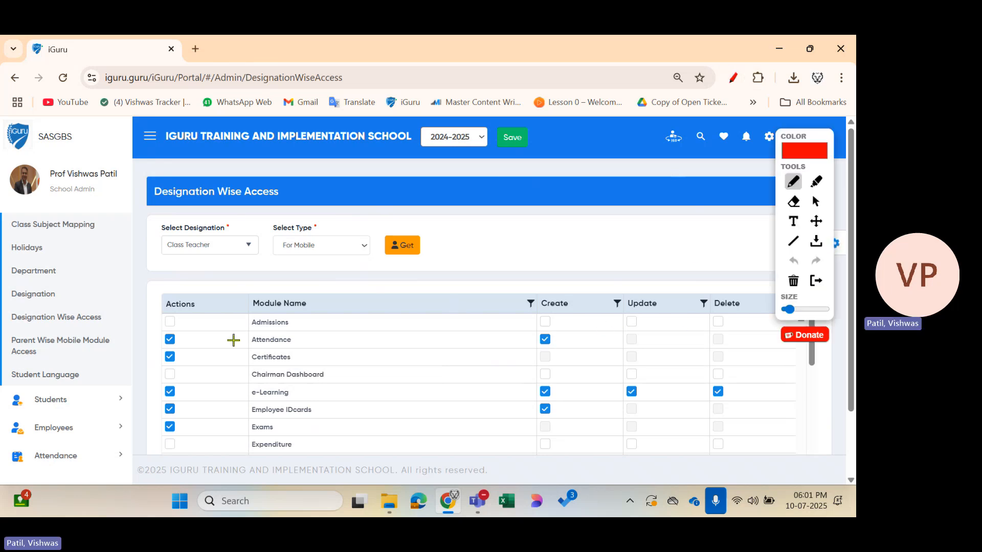
mouse_move(191, 291)
mouse_down()
mouse_move(136, 307)
mouse_move(204, 304)
mouse_move(192, 292)
mouse_move(305, 295)
mouse_up()
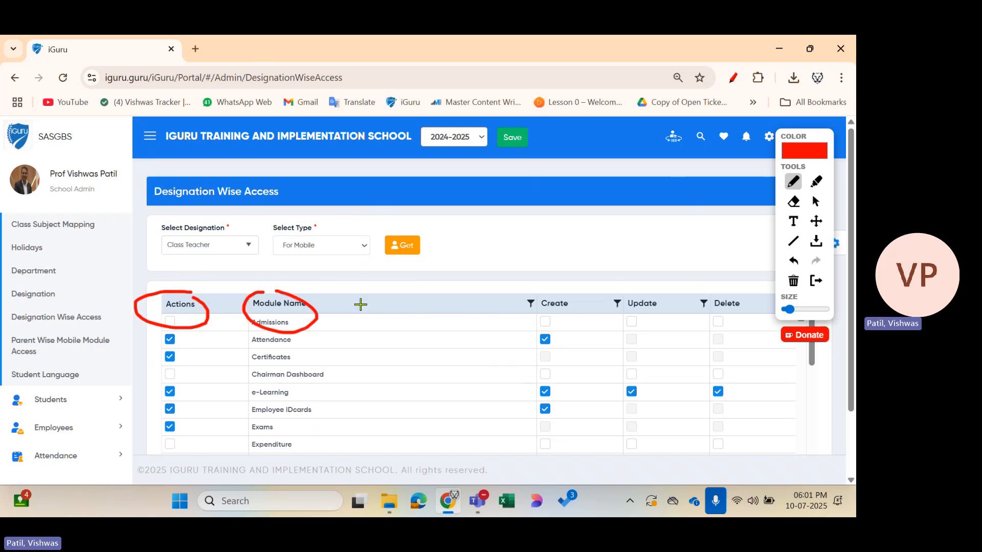
mouse_move(533, 288)
mouse_down()
mouse_move(526, 299)
mouse_move(578, 317)
mouse_move(529, 291)
mouse_up()
mouse_move(617, 290)
mouse_down()
mouse_move(674, 308)
mouse_move(610, 289)
mouse_up()
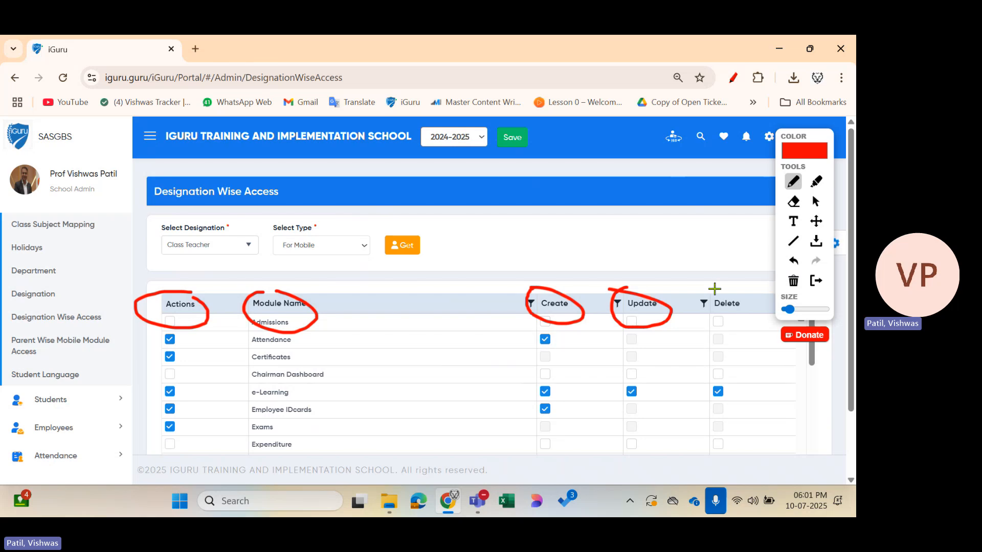
drag(715, 288, 744, 303)
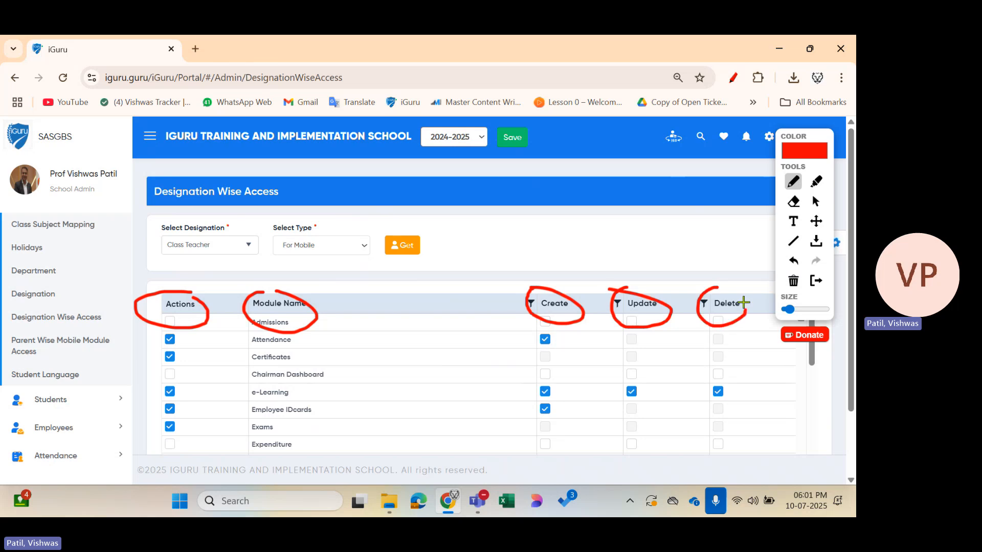
click(816, 282)
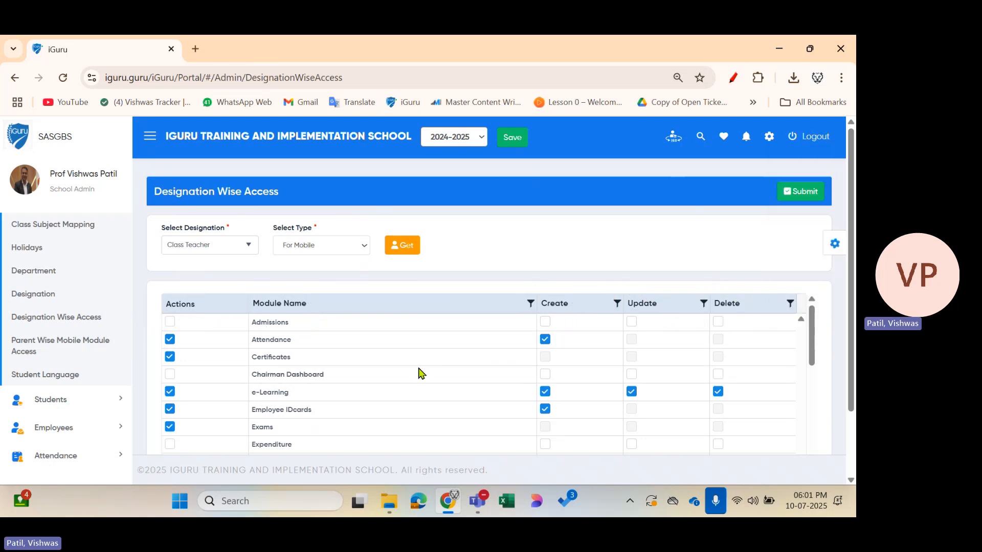
Step: Browse the available designations, trying House Keeping Supervisor, and settle on Accountant
click(224, 253)
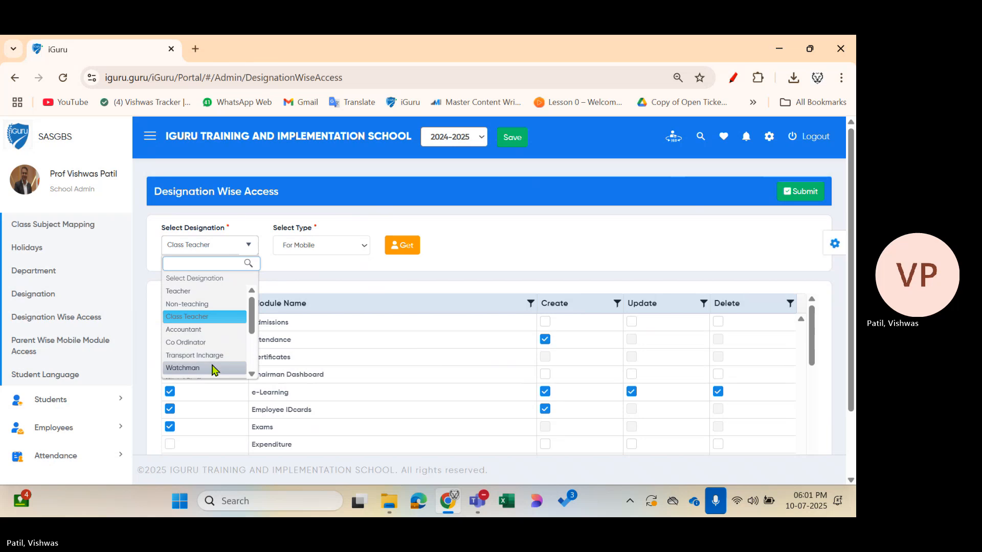
scroll(211, 323, down, 3)
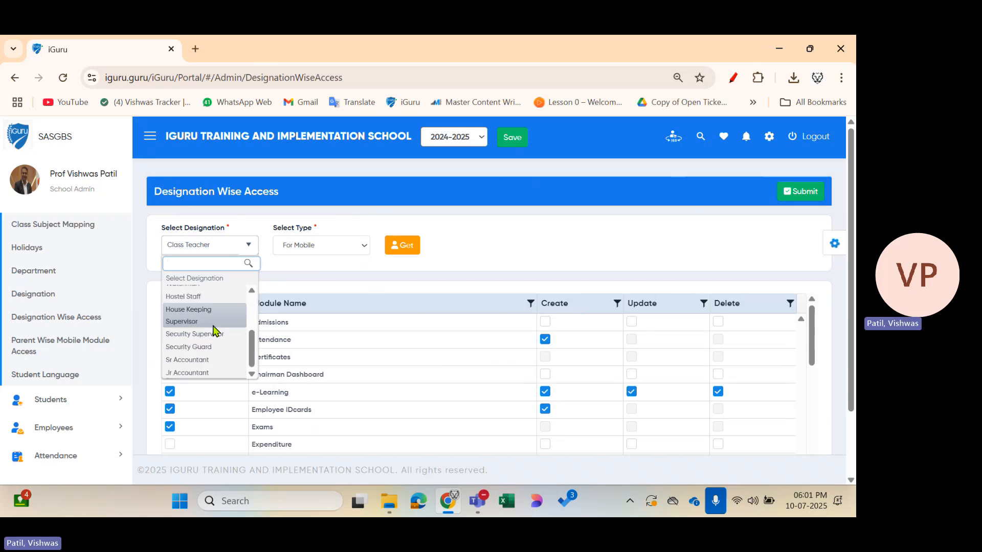
click(213, 326)
click(219, 246)
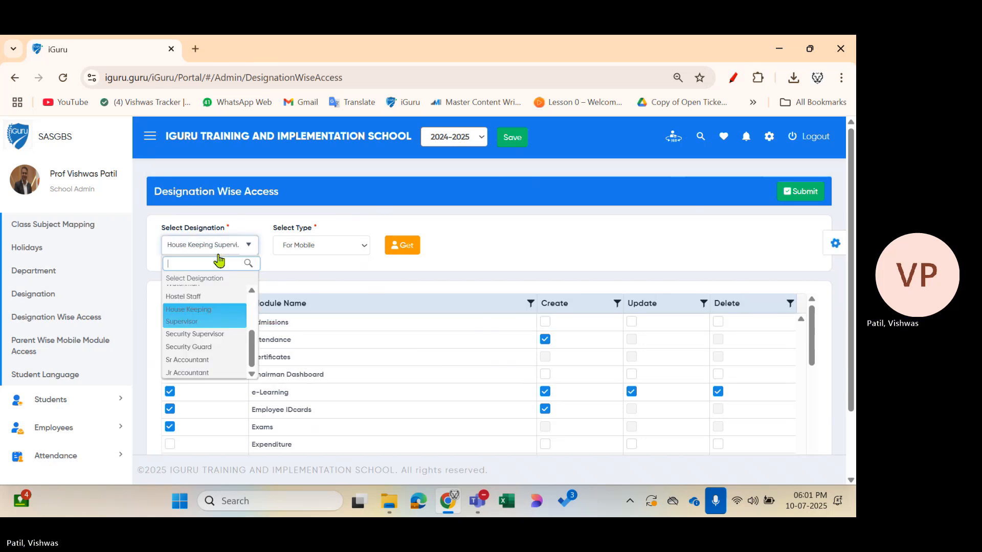
click(223, 330)
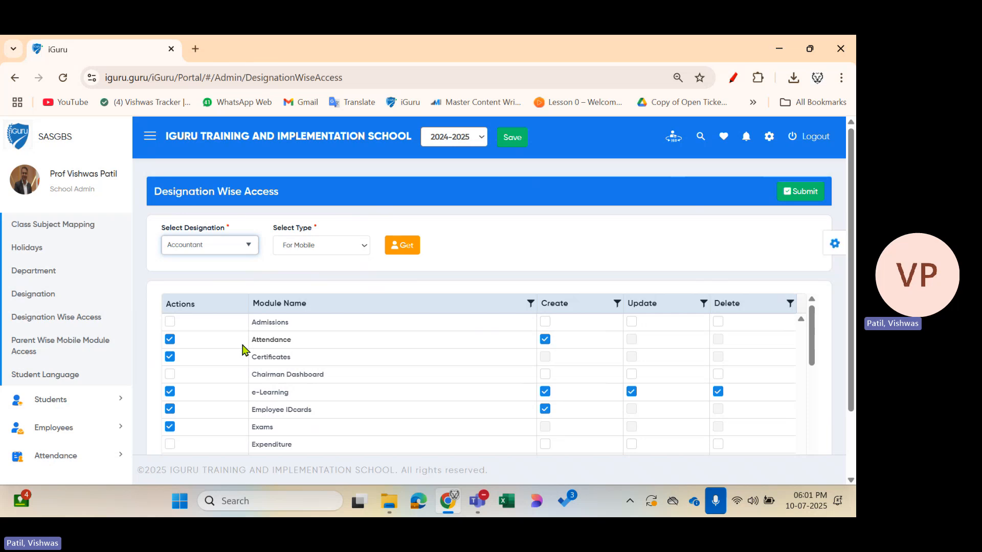
Step: Grant mobile access to Admissions and to Chairman Dashboard, allowing Create and Update but not Delete for Chairman Dashboard
click(169, 323)
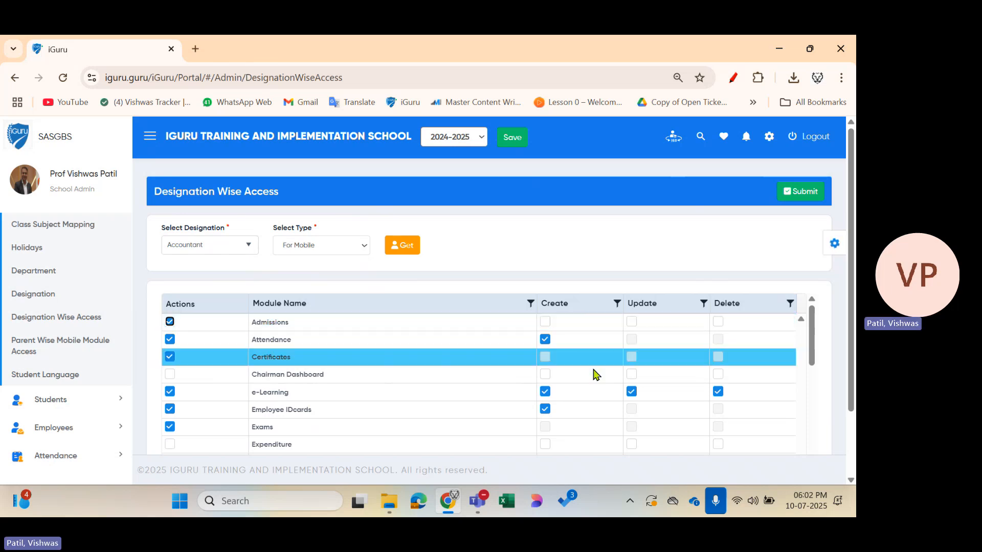
click(170, 375)
click(170, 374)
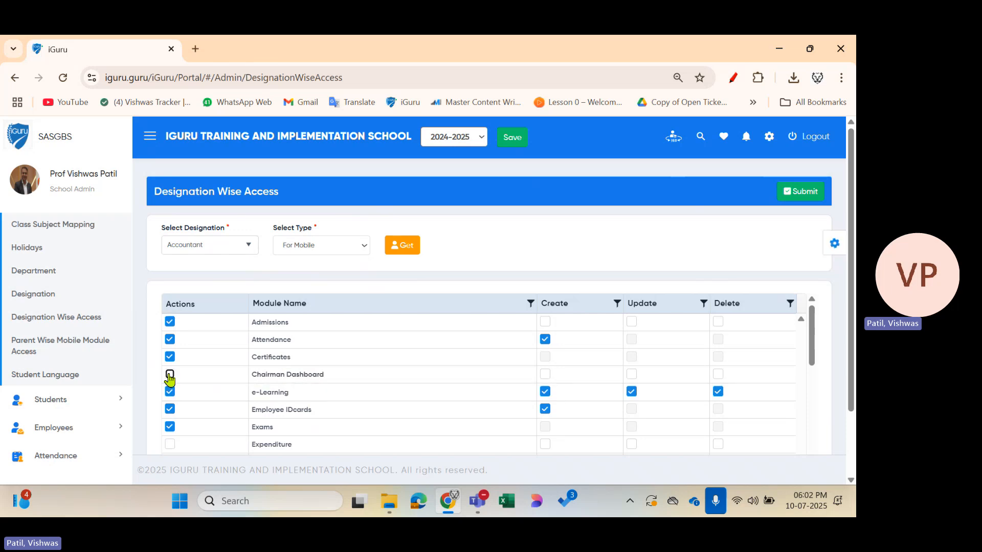
click(545, 374)
click(631, 375)
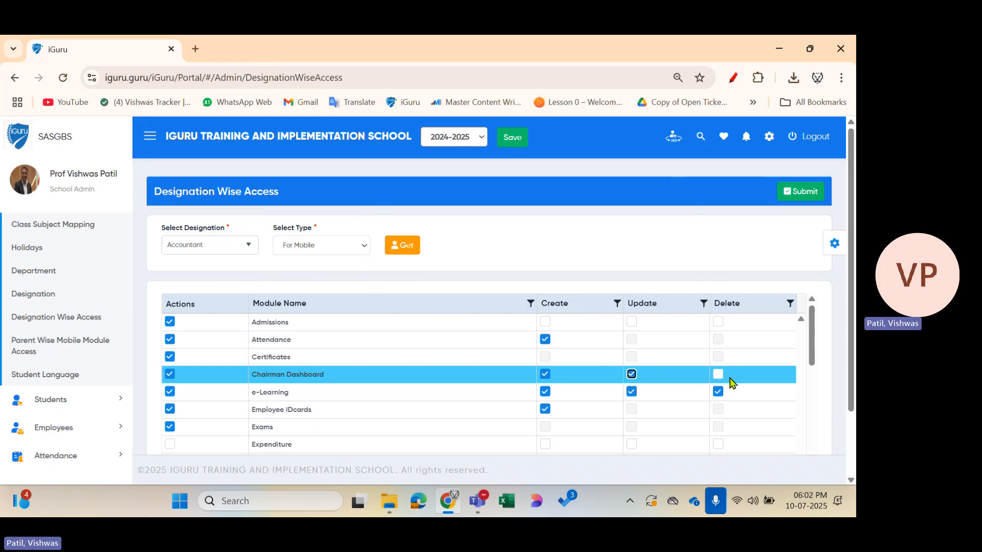
click(718, 375)
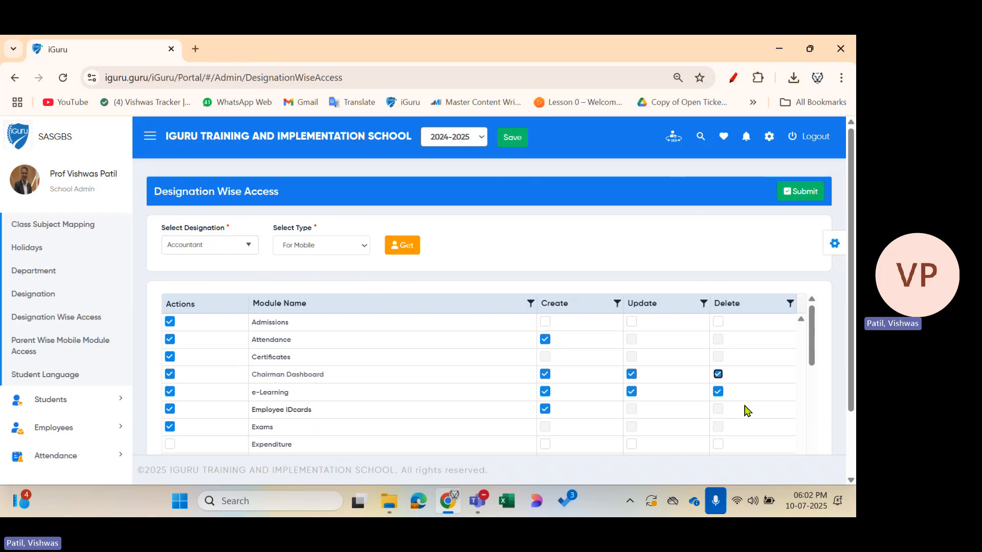
click(718, 374)
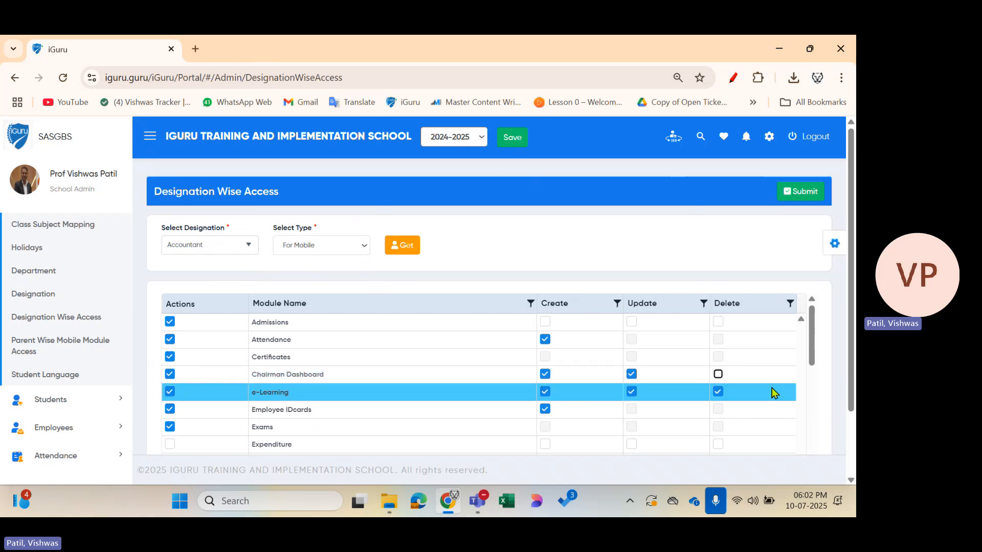
Step: Examine the remaining mobile modules in the list and their Create, Update and Delete permissions
scroll(775, 393, down, 4)
scroll(775, 393, up, 2)
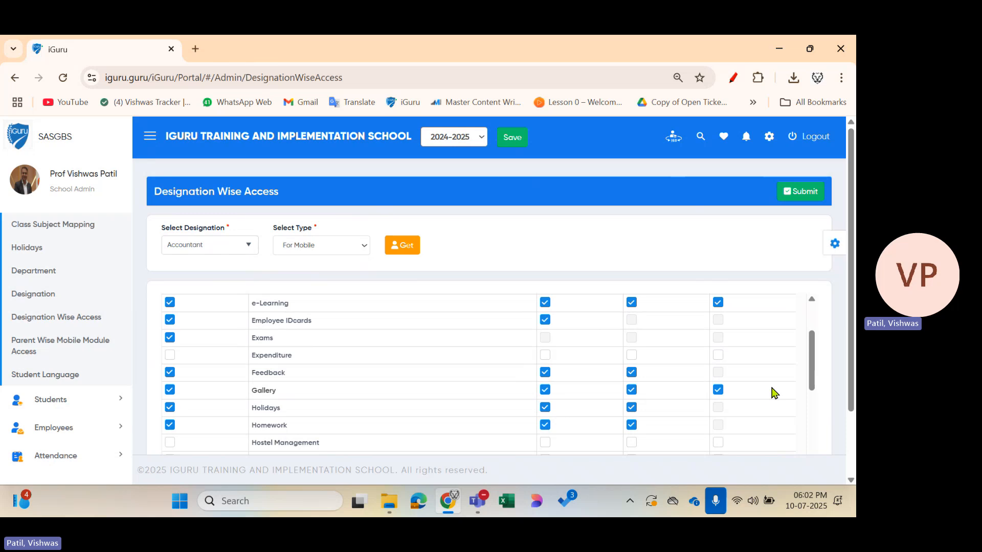
scroll(774, 393, up, 2)
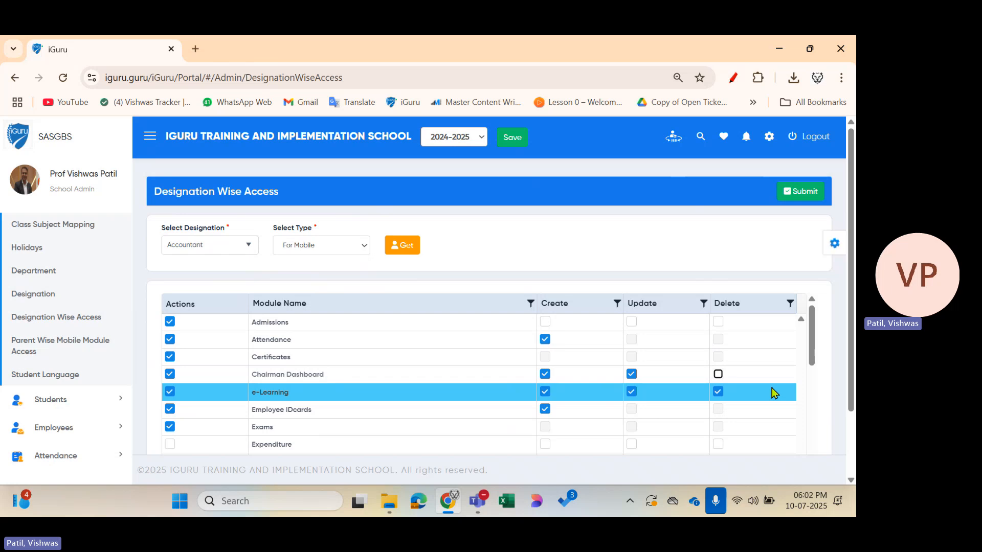
scroll(775, 393, down, 2)
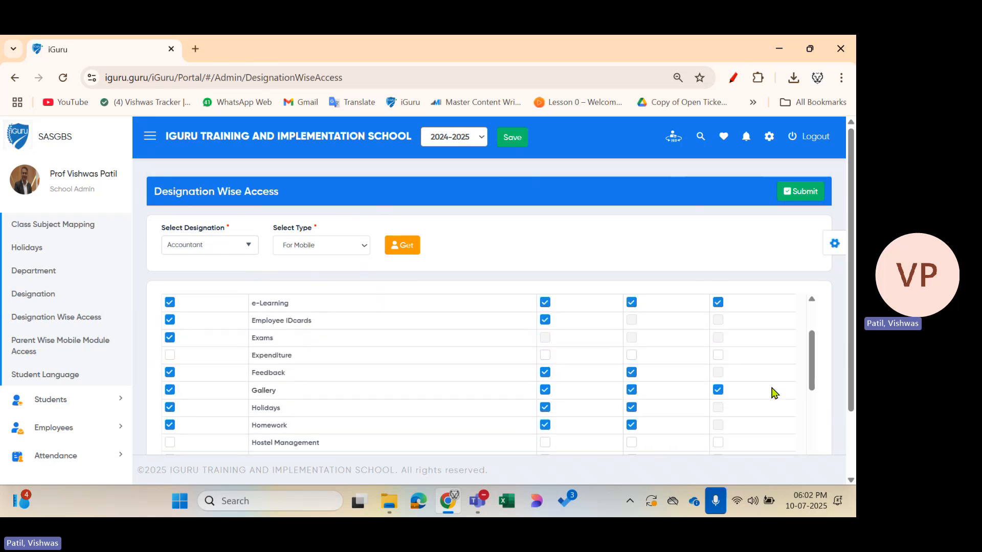
scroll(775, 392, down, 10)
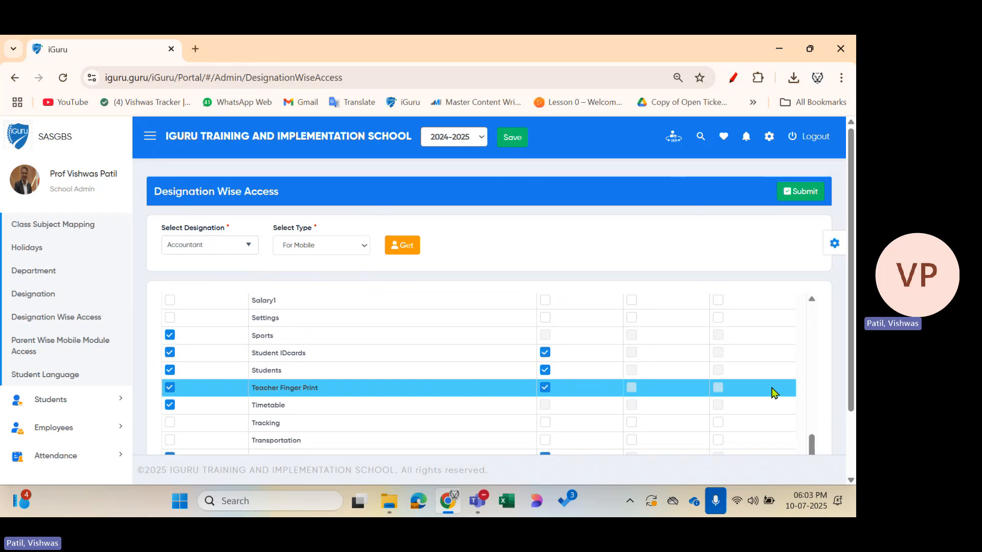
scroll(774, 393, up, 12)
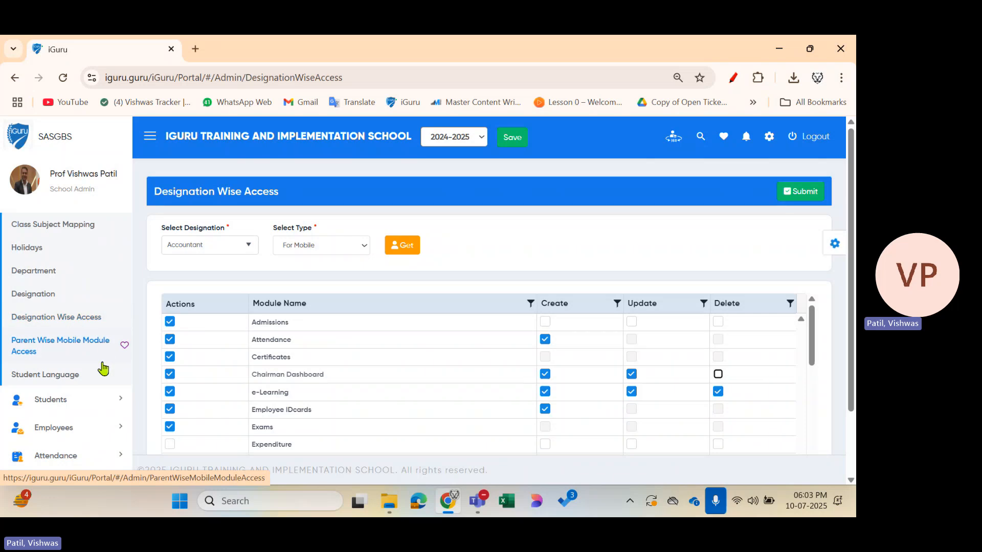
Step: Open Parent Wise Mobile Module Access, review its modules and grant the Update permission for Profile
click(38, 351)
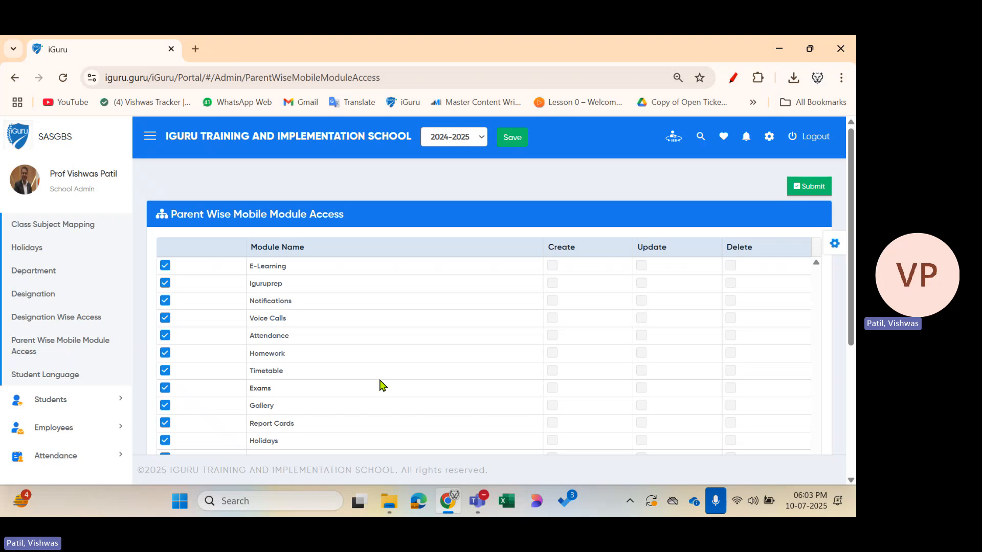
scroll(381, 386, down, 4)
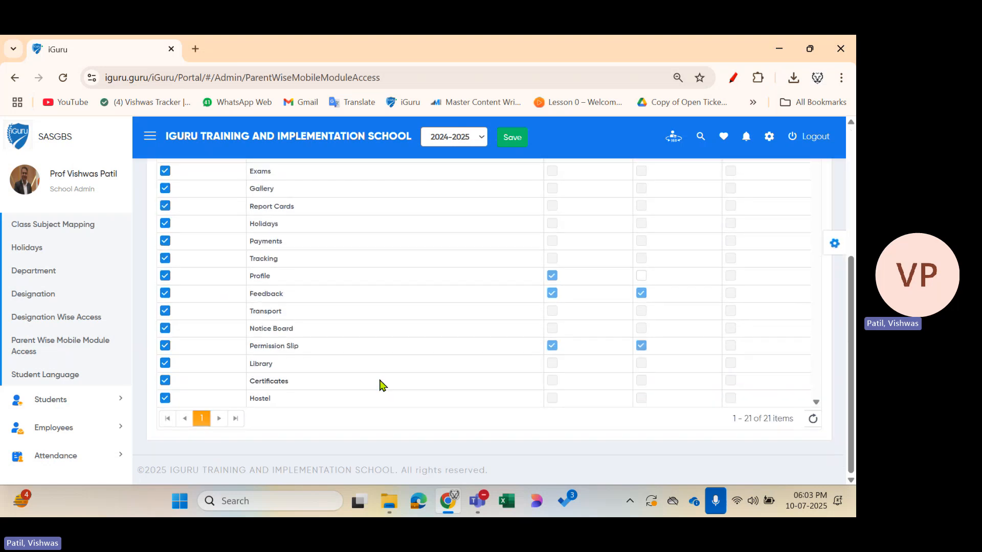
scroll(381, 386, up, 5)
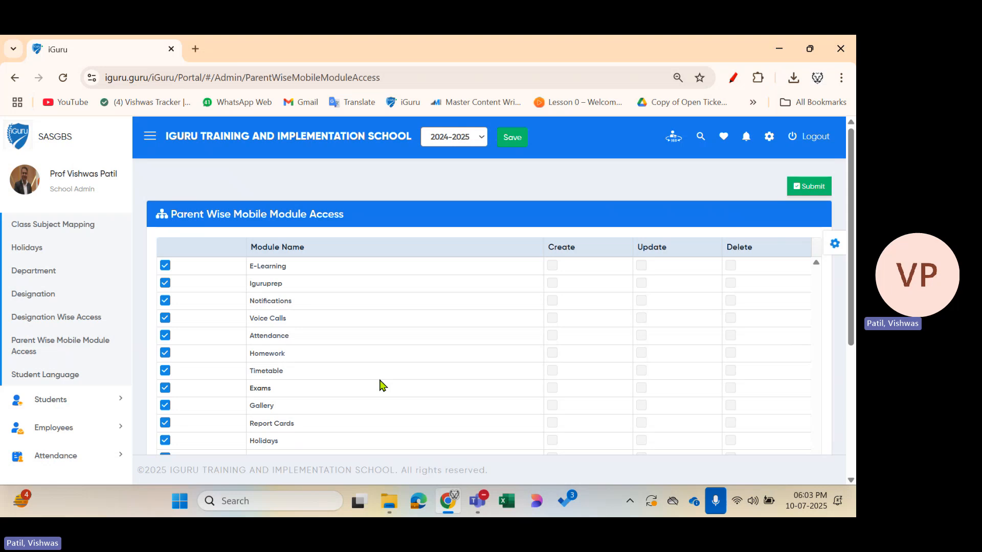
scroll(381, 386, down, 2)
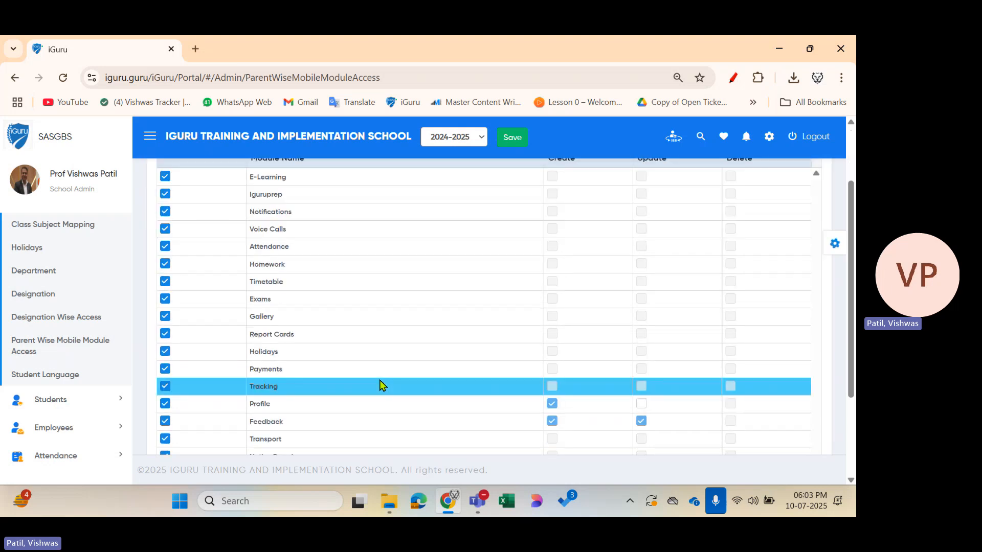
scroll(381, 386, down, 3)
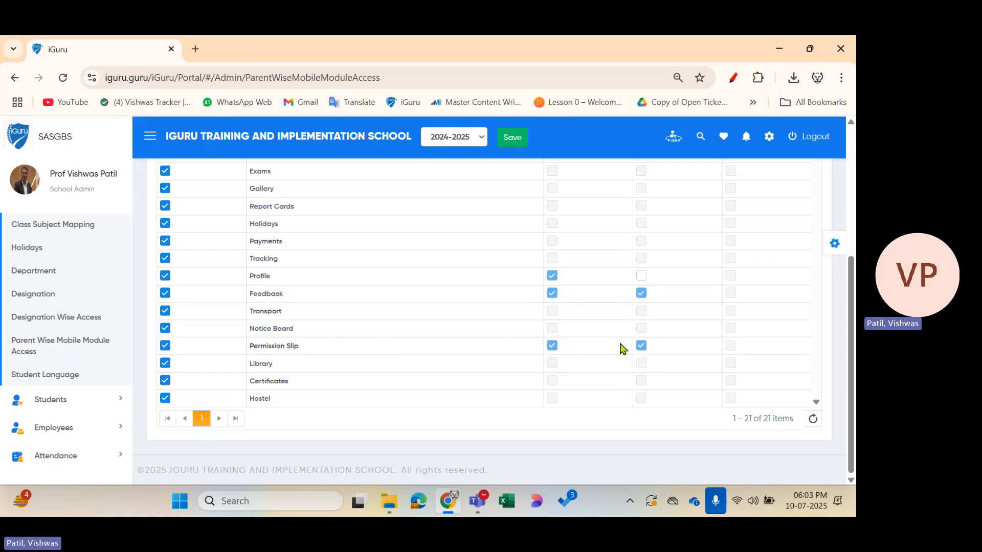
click(643, 301)
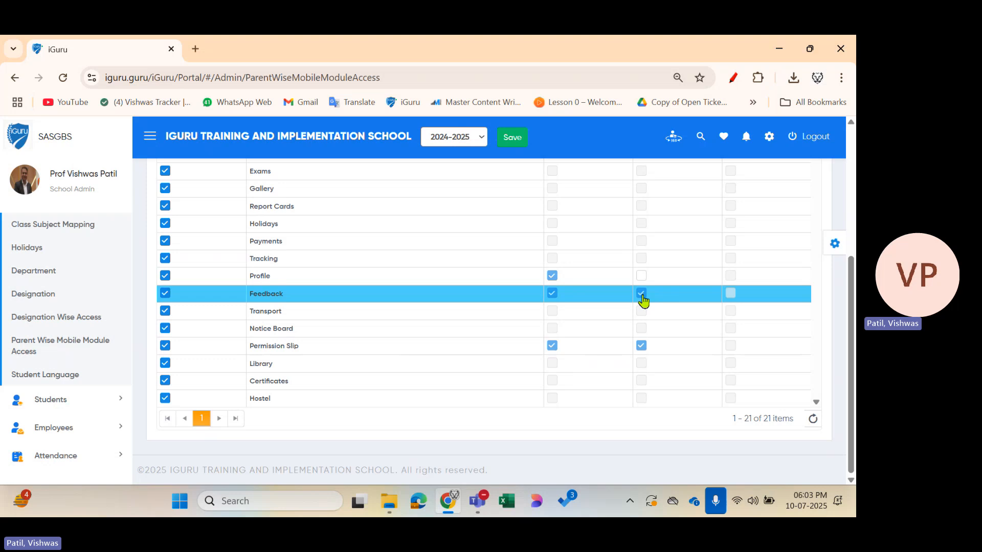
click(641, 277)
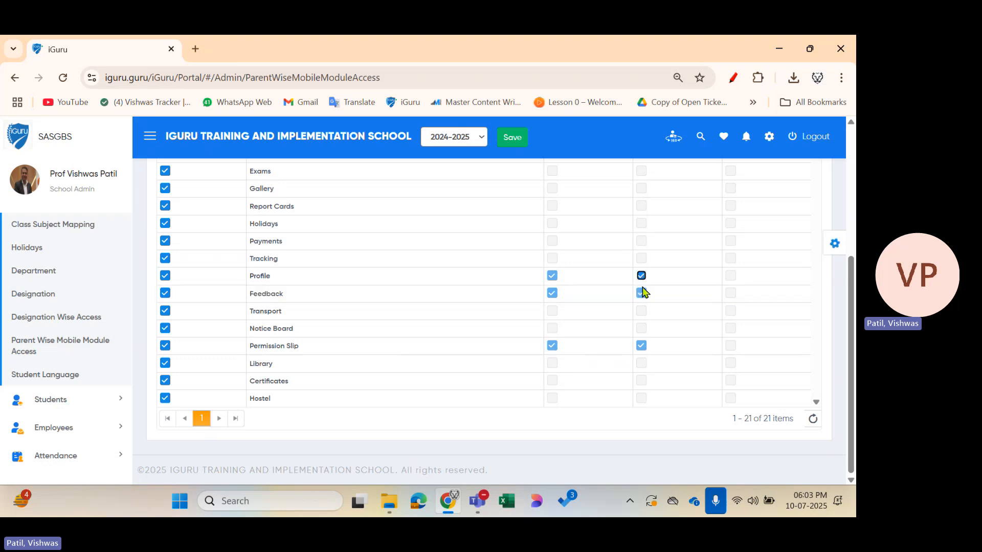
scroll(642, 285, up, 2)
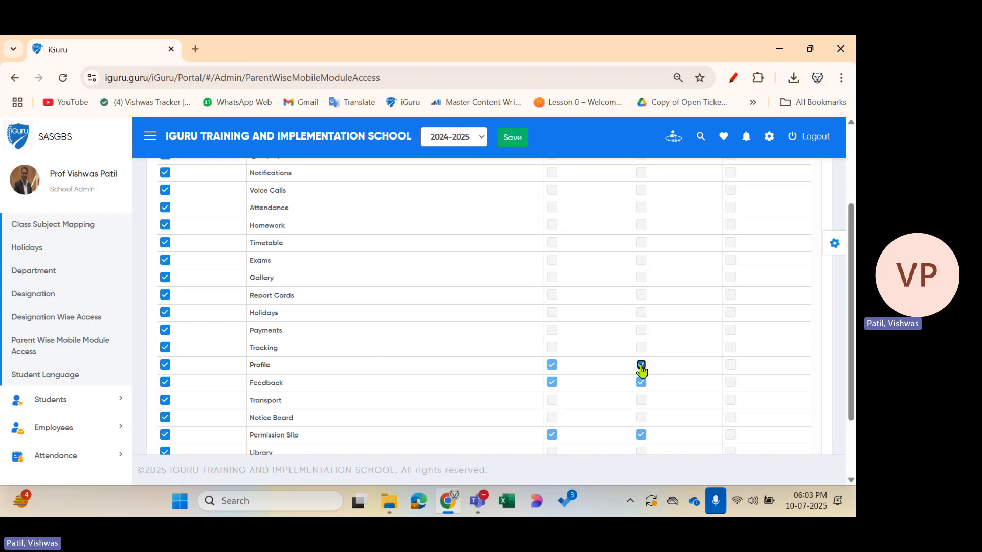
Step: Revoke the Update permission for Profile in the parent-wise mobile module access list
scroll(642, 369, up, 1)
scroll(642, 368, down, 1)
click(642, 369)
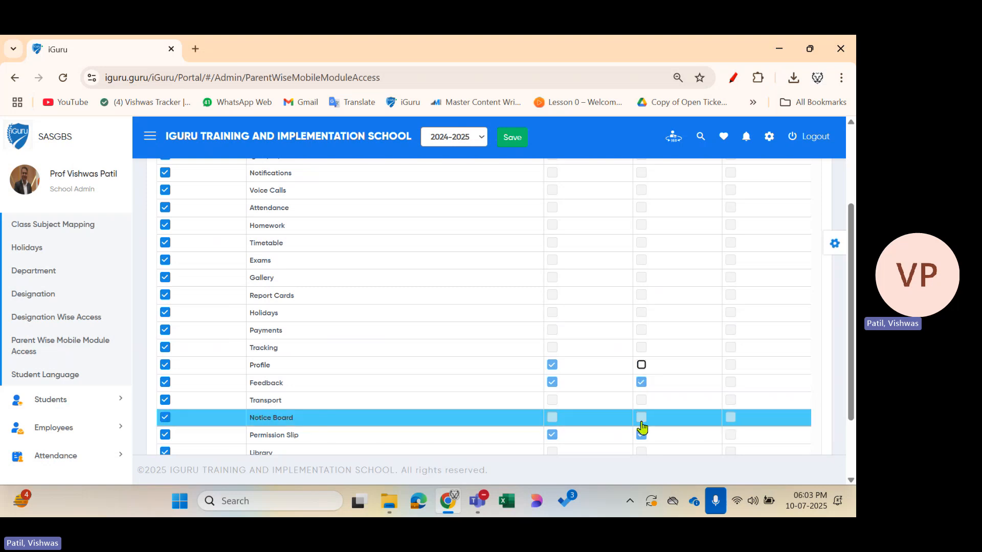
scroll(723, 344, up, 2)
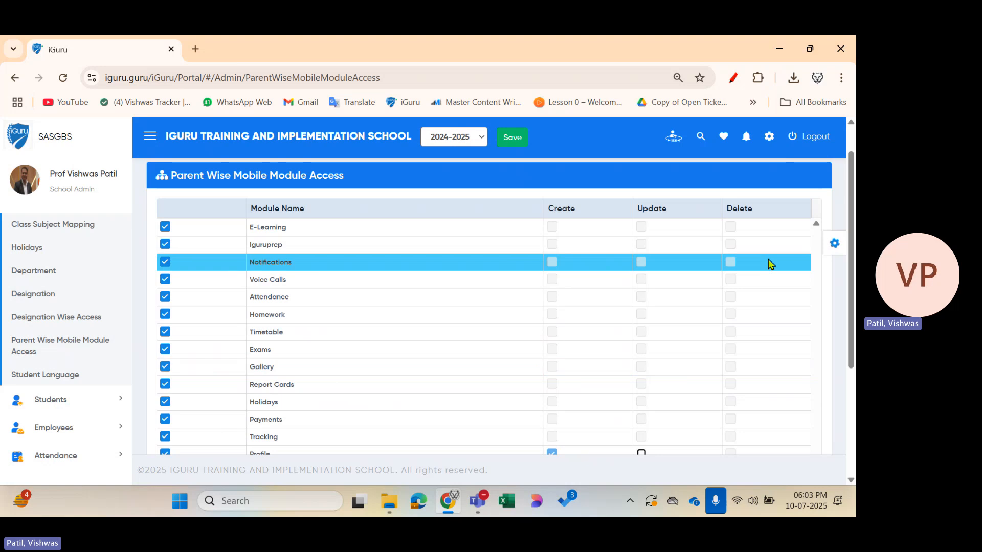
scroll(770, 263, up, 1)
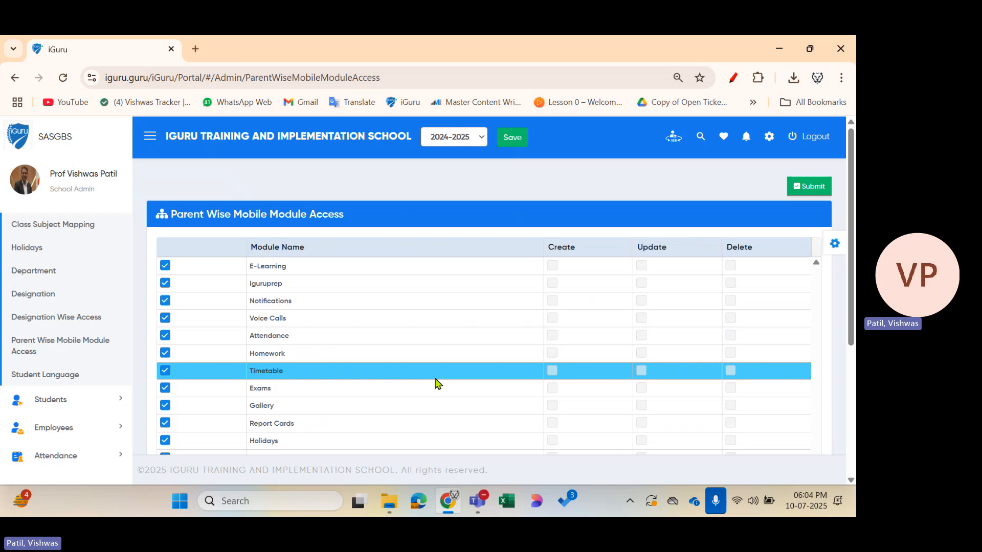
Step: Try disabling the Payments module for parents and enable it again
scroll(437, 384, down, 2)
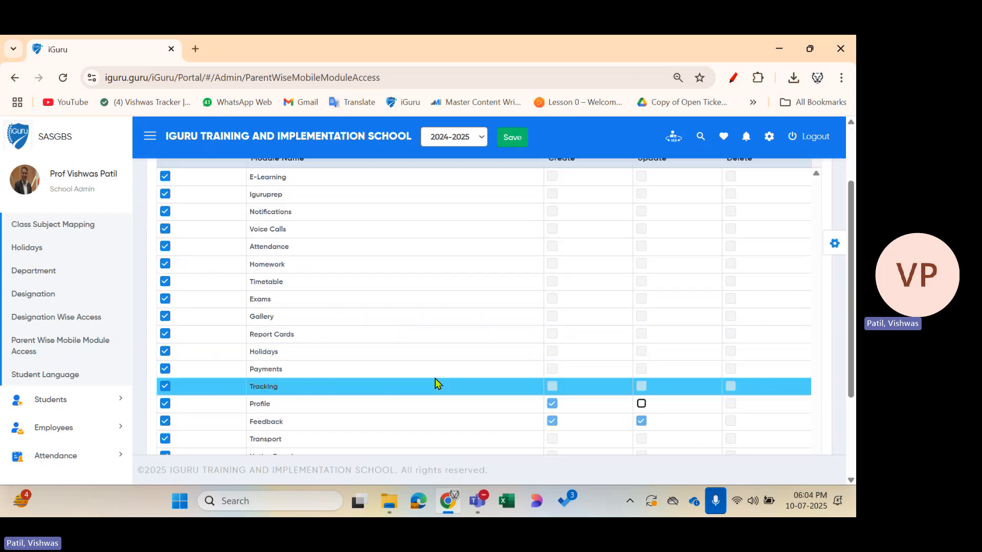
scroll(437, 383, up, 2)
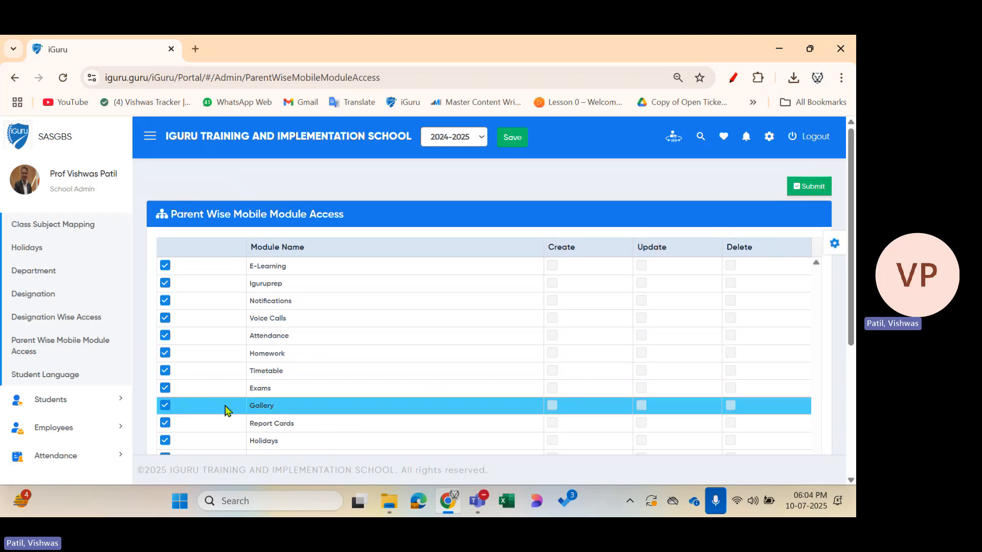
scroll(227, 382, down, 2)
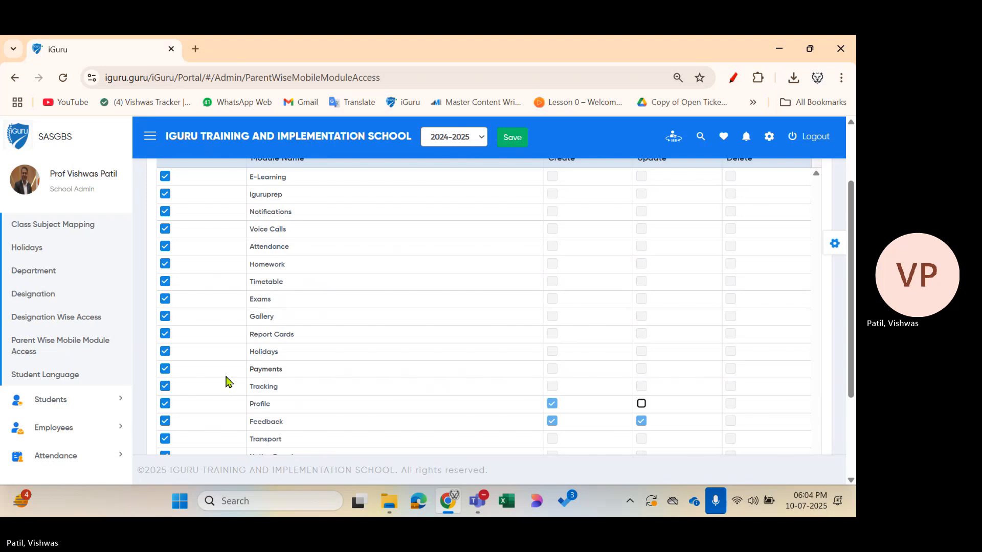
click(164, 372)
scroll(732, 309, up, 2)
scroll(384, 394, down, 2)
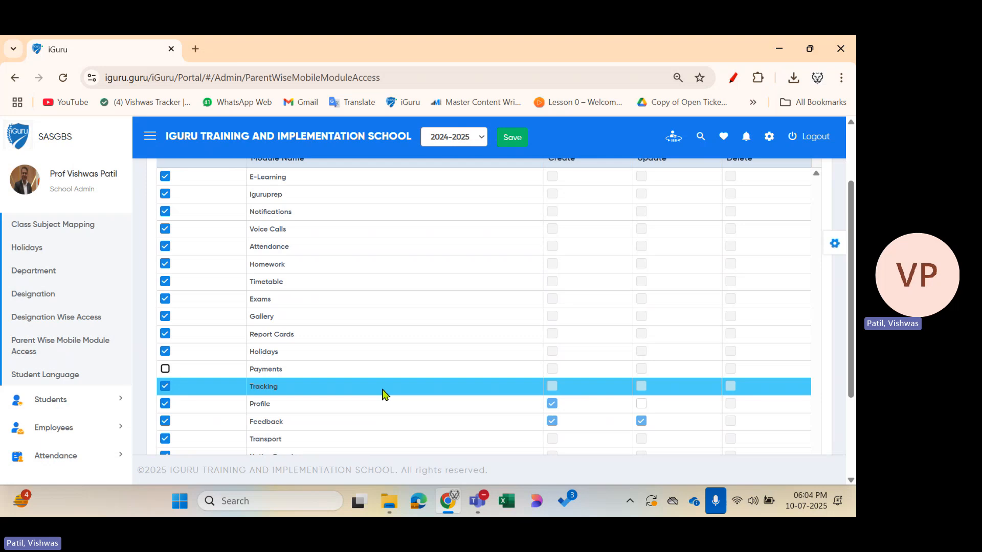
click(164, 369)
scroll(747, 328, up, 2)
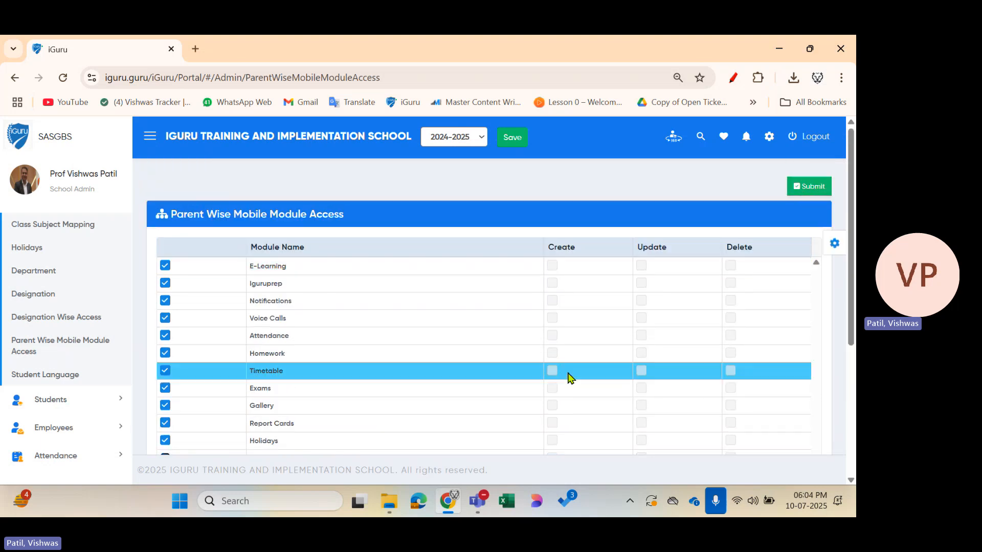
scroll(570, 377, down, 2)
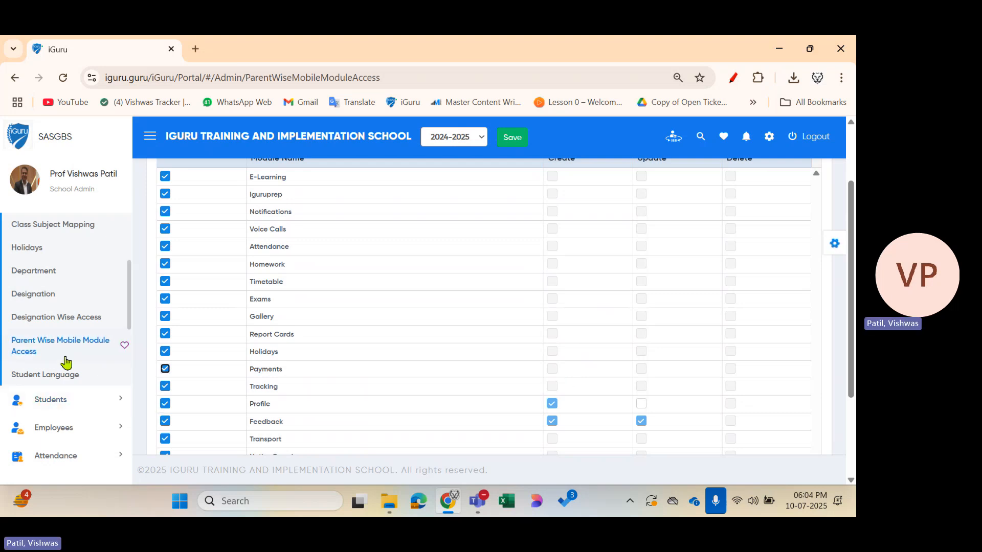
scroll(66, 363, up, 2)
scroll(66, 363, up, 1)
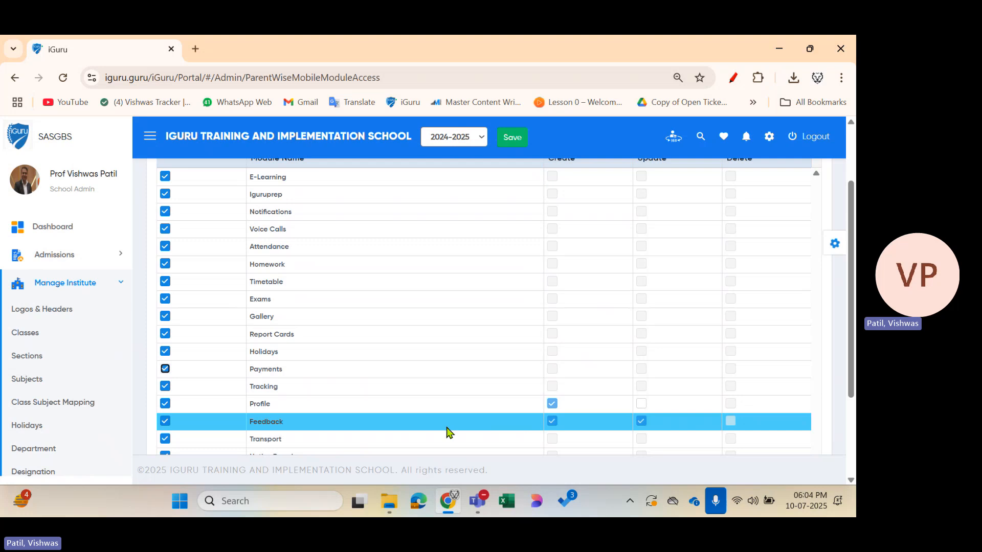
click(481, 54)
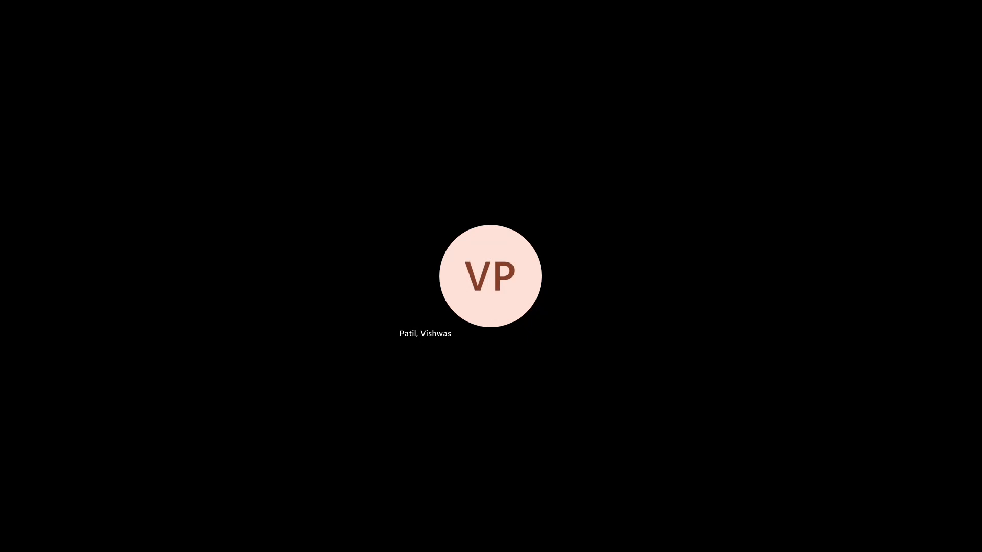